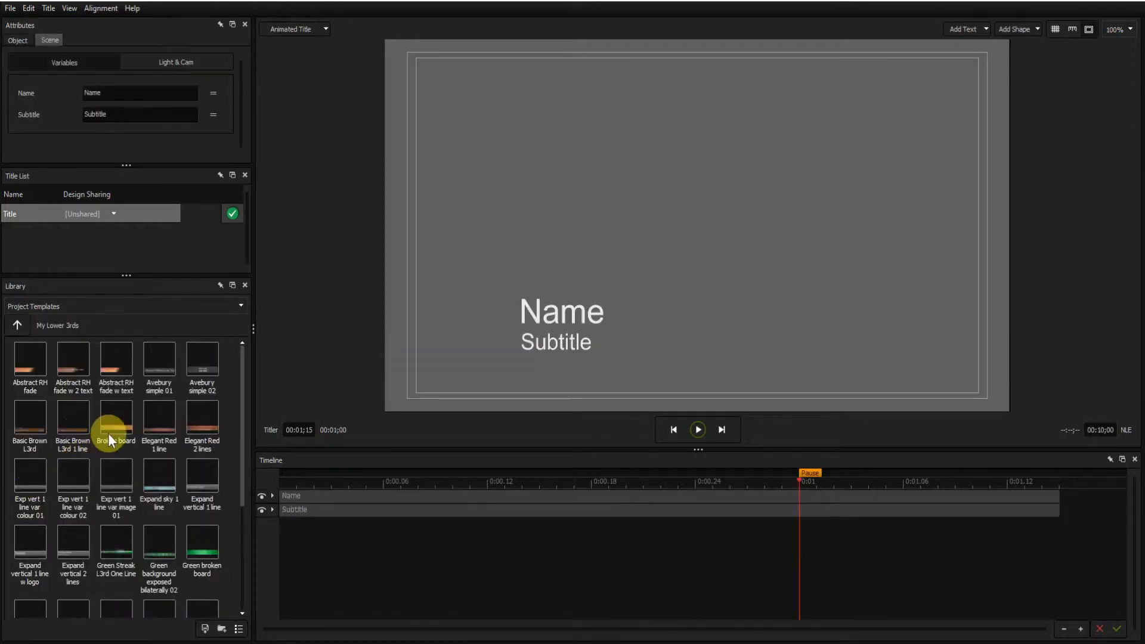
# Hide the template Library and set the title's Titler duration to 00:05;00, with the full five seconds visible in the timeline.
pyautogui.doubleClick(156, 537)
pyautogui.press('F4')
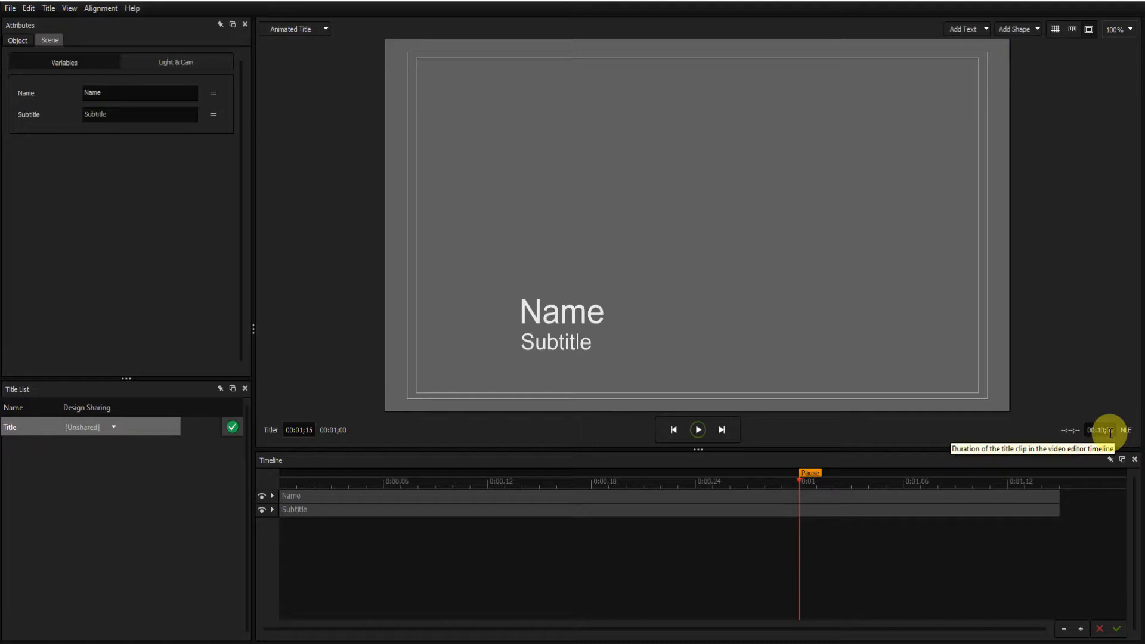
pyautogui.click(300, 431)
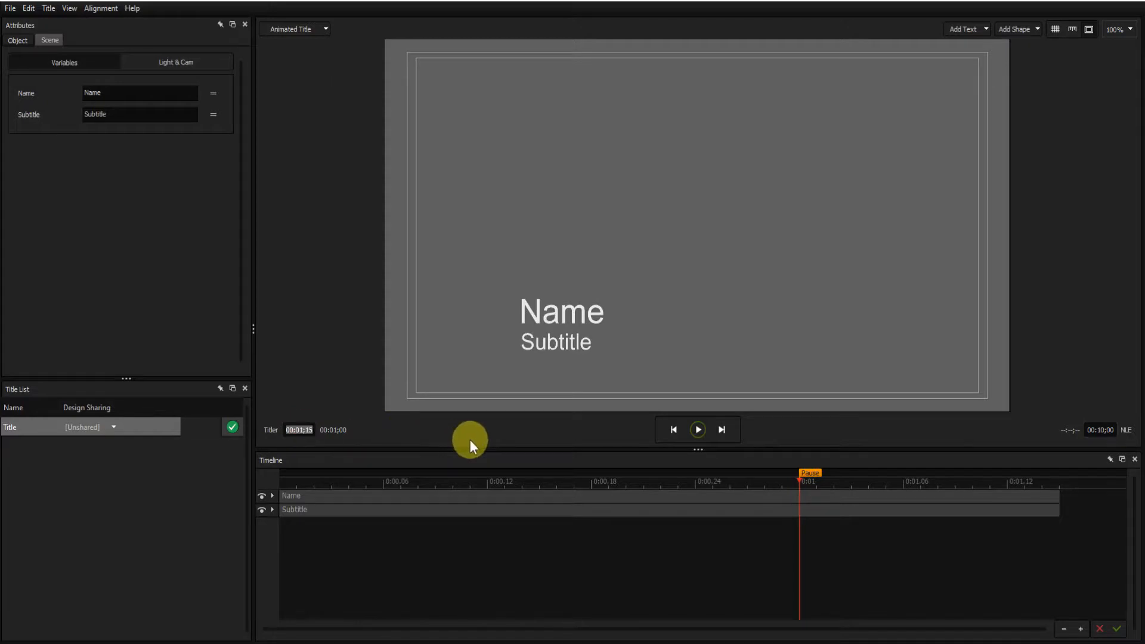
pyautogui.write('0500')
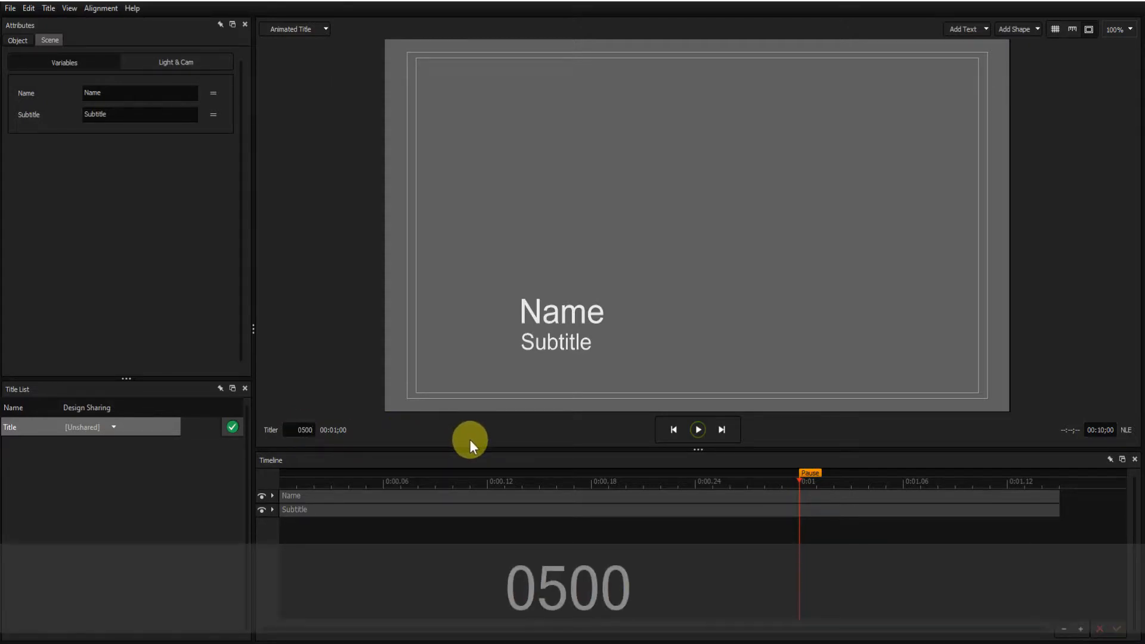
pyautogui.press('Return')
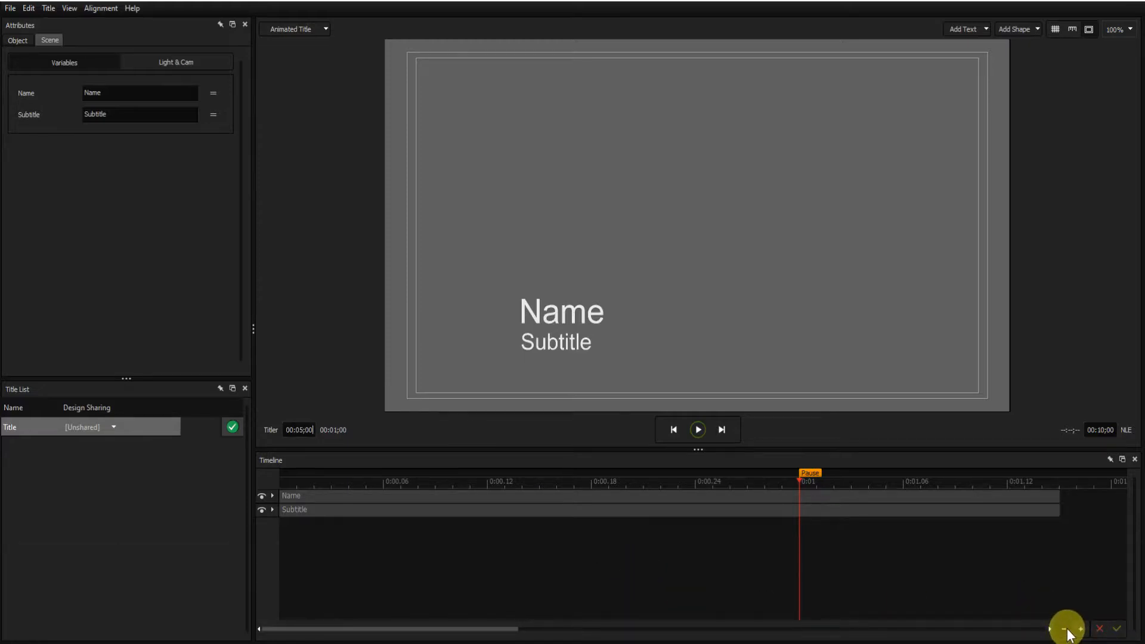
pyautogui.click(1065, 629)
pyautogui.click(1065, 629)
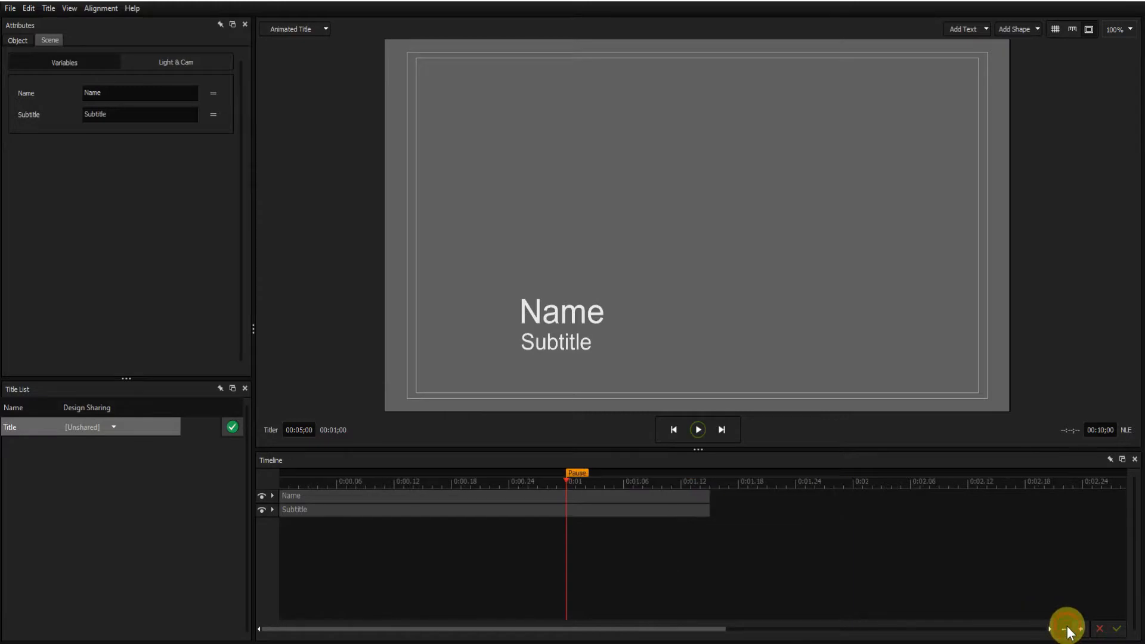
pyautogui.click(1064, 629)
pyautogui.click(1065, 629)
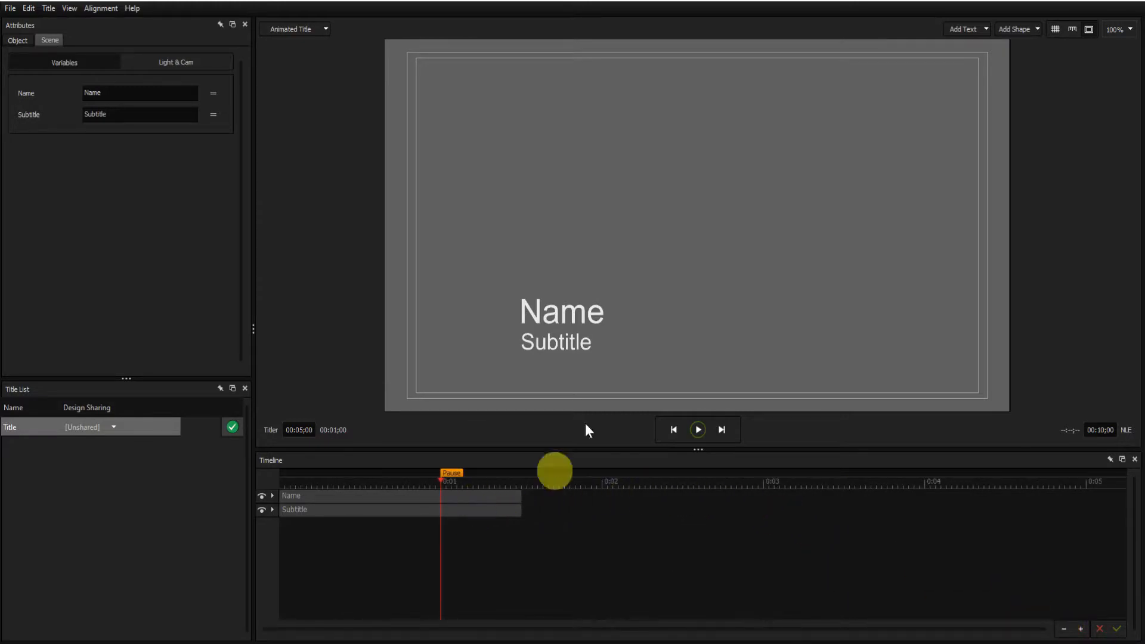
# Delete the Subtitle text and extend the Name track in the timeline to about 5 seconds.
pyautogui.click(567, 346)
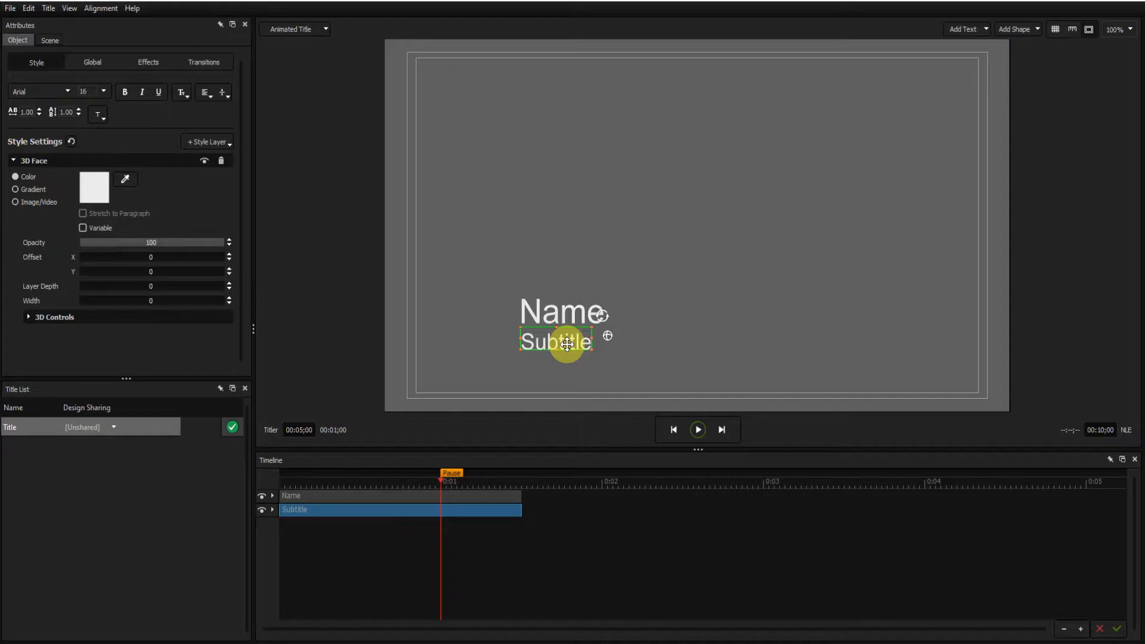
pyautogui.press('Delete')
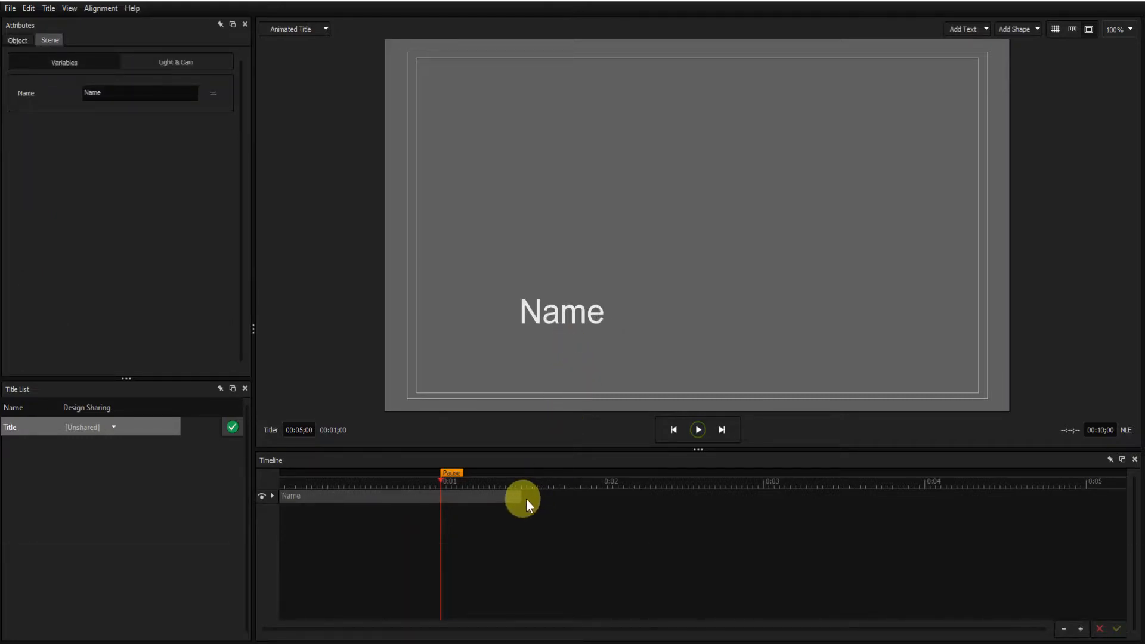
pyautogui.moveTo(521, 499); pyautogui.dragTo(1090, 487)
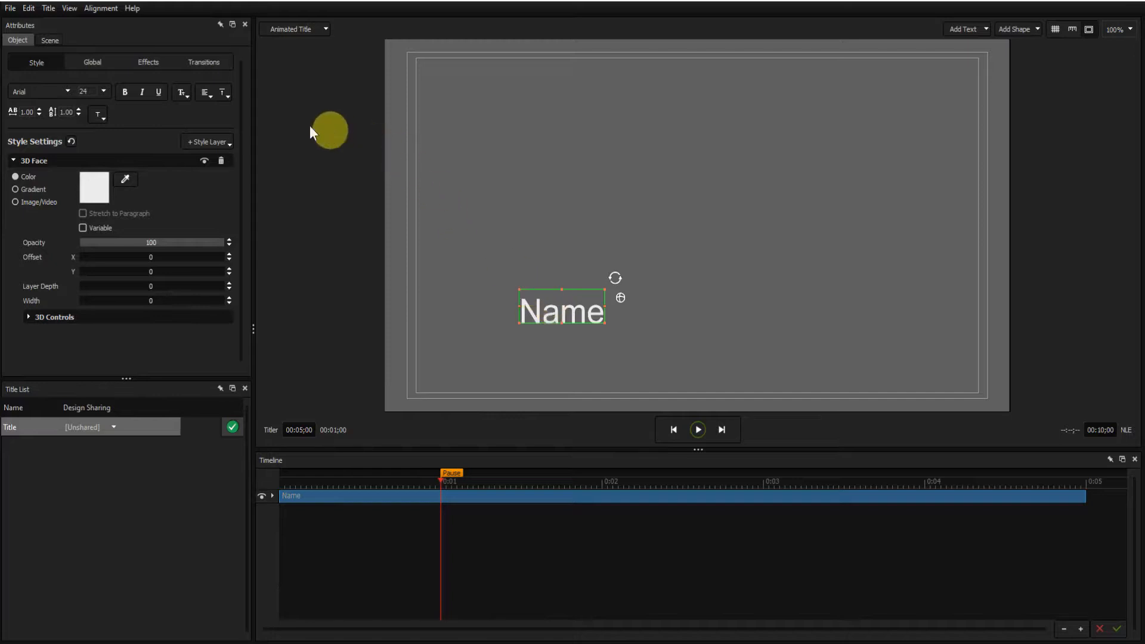
# Set the Name text to Fit Text to Box and center it vertically within its box.
pyautogui.click(102, 118)
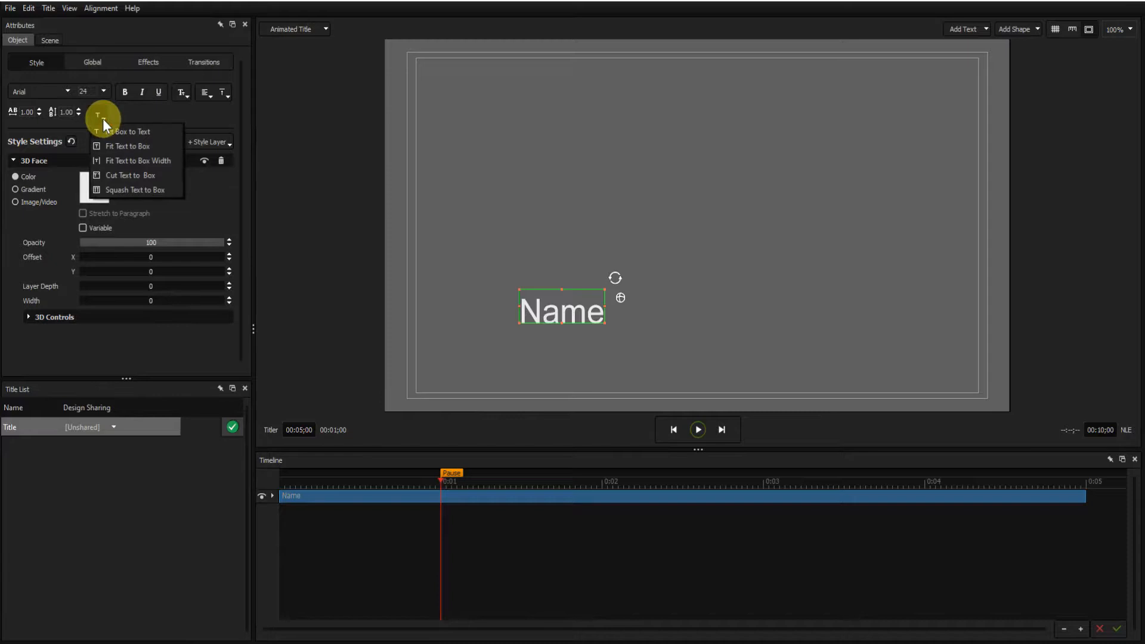
pyautogui.click(110, 145)
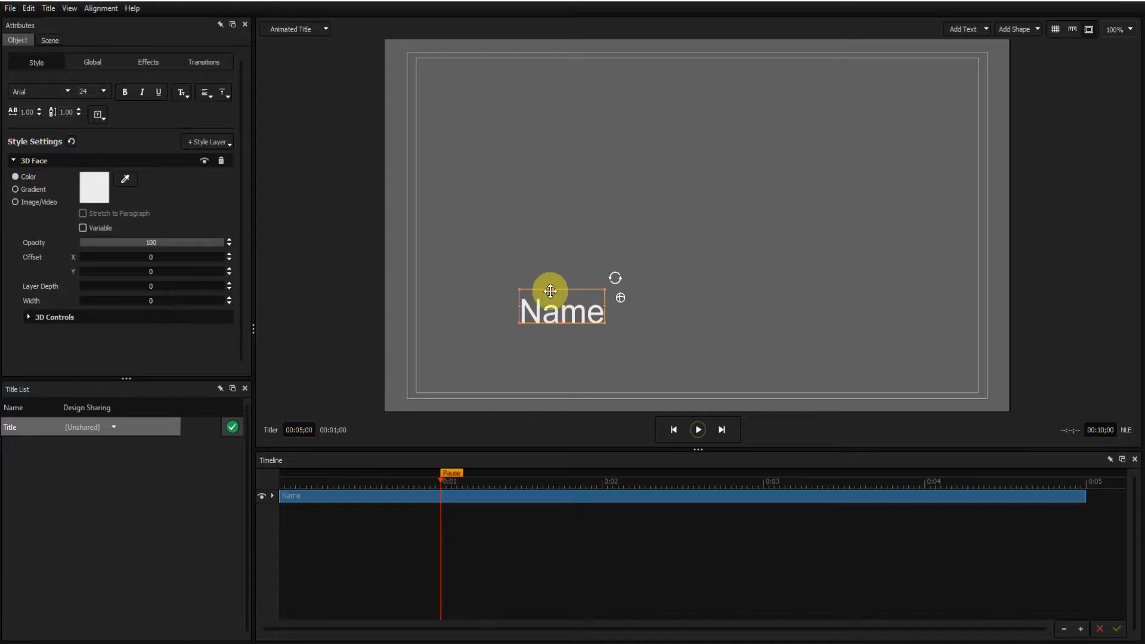
pyautogui.click(227, 95)
pyautogui.click(238, 126)
# Change the Name text's 3D Face color to bright green, about RGB 56, 235, 36.
pyautogui.moveTo(247, 192); pyautogui.dragTo(328, 92)
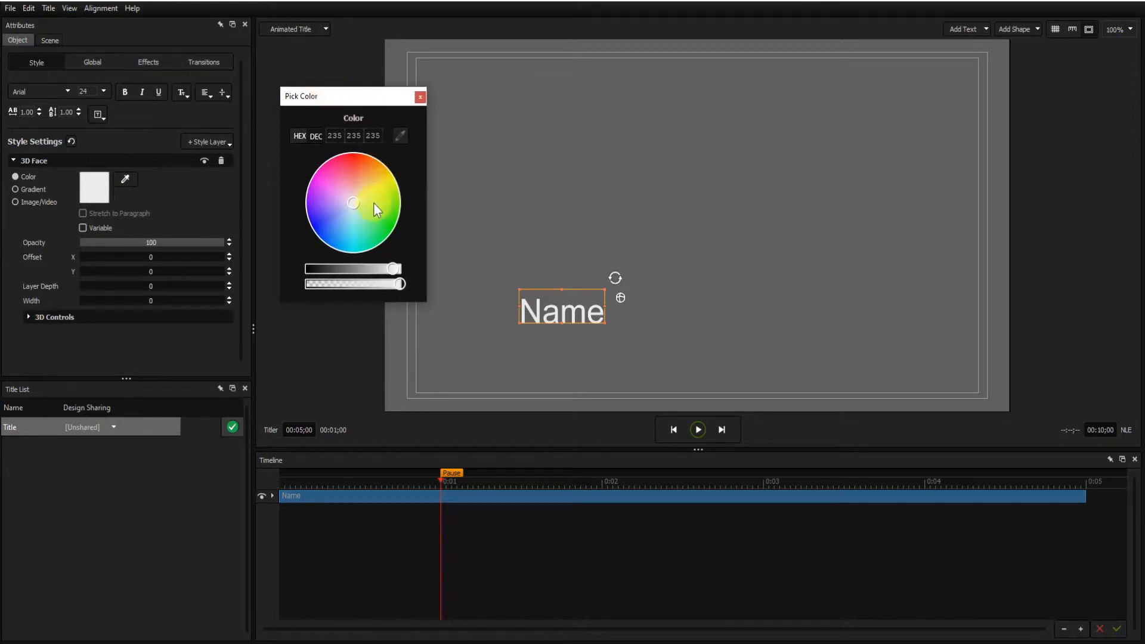
pyautogui.click(388, 219)
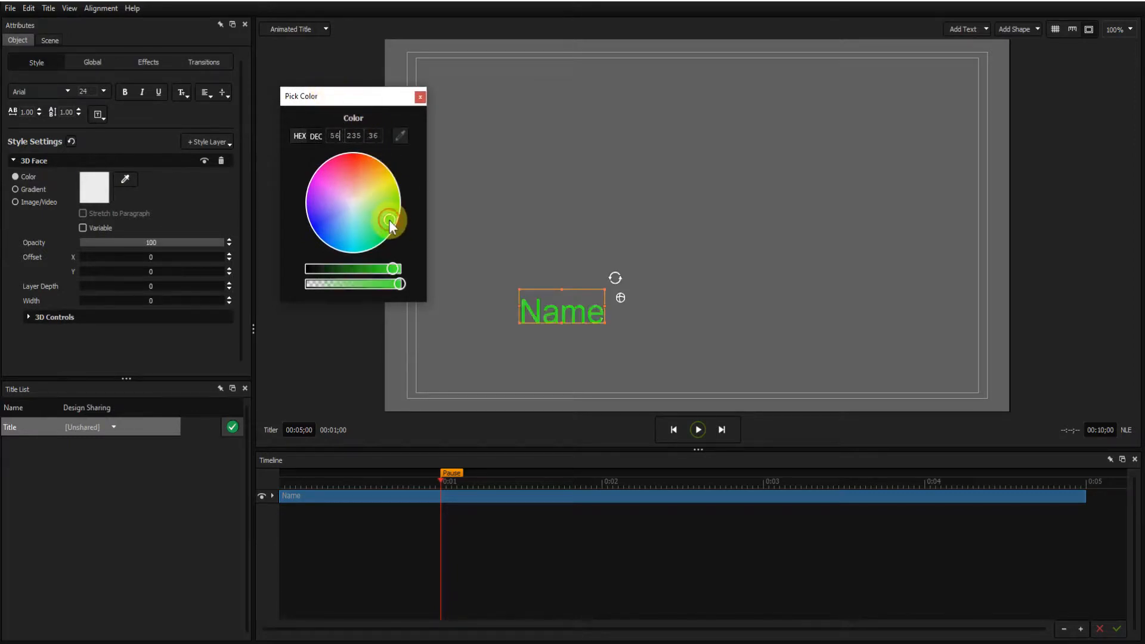
pyautogui.click(420, 97)
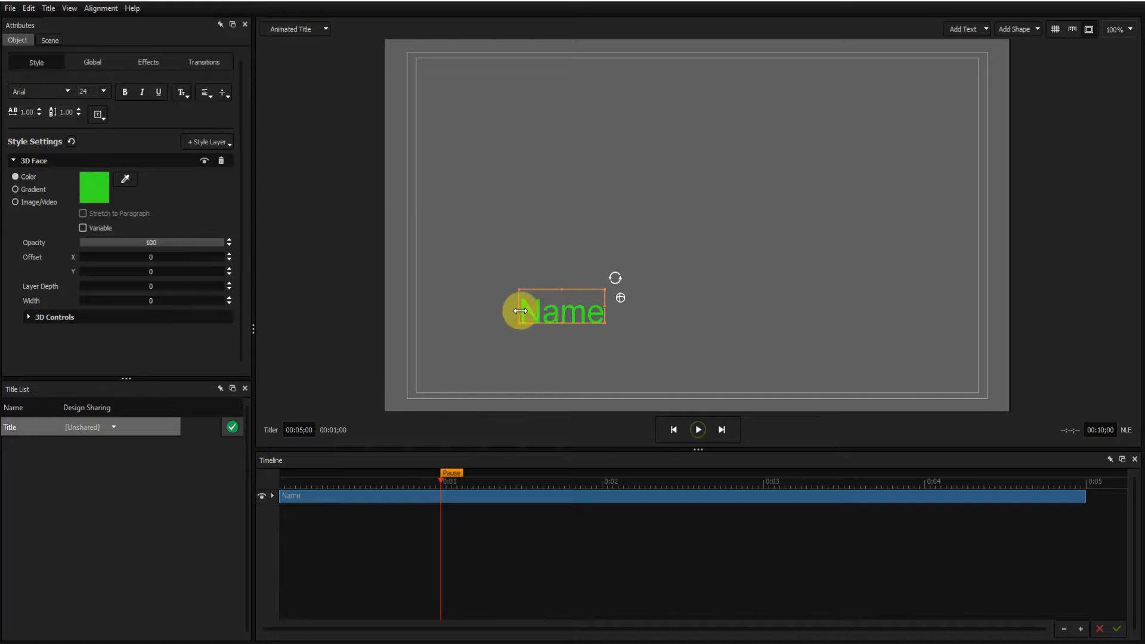
# Stretch the Name text box across nearly the full title-safe width and move it down to the lower edge of the safe area.
pyautogui.moveTo(518, 306); pyautogui.dragTo(421, 309)
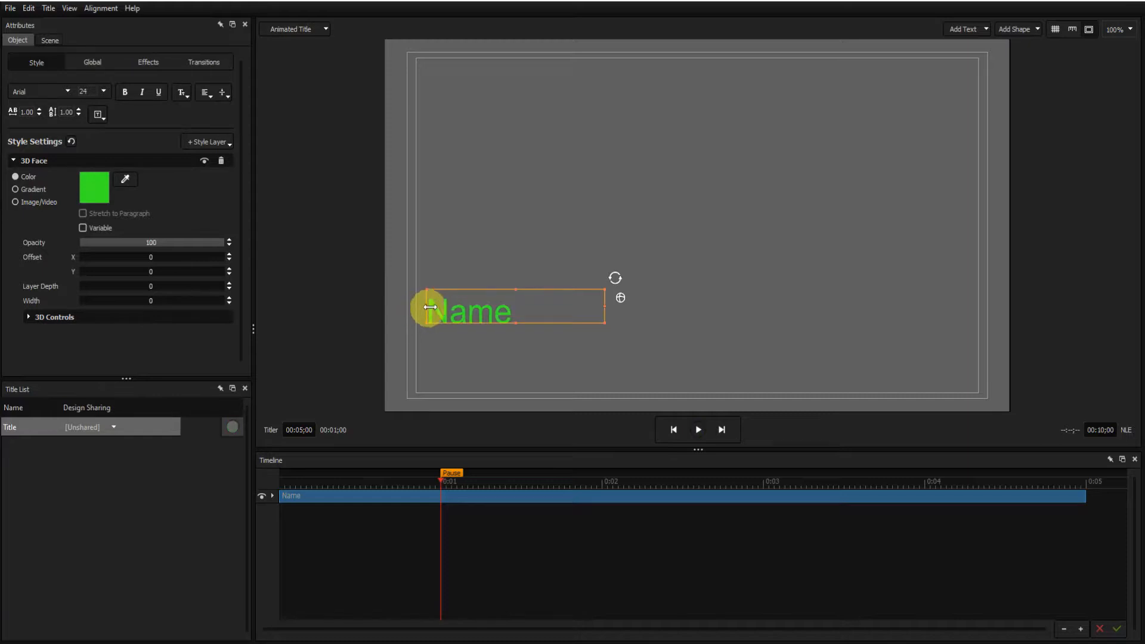
pyautogui.moveTo(605, 305); pyautogui.dragTo(967, 296)
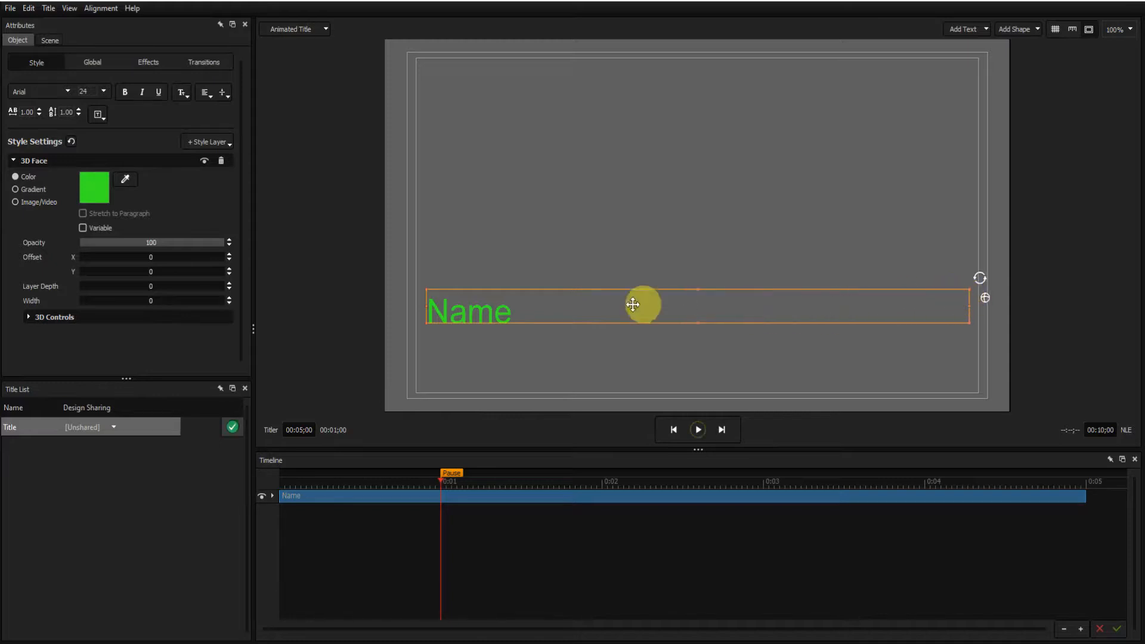
pyautogui.moveTo(678, 304); pyautogui.dragTo(679, 366)
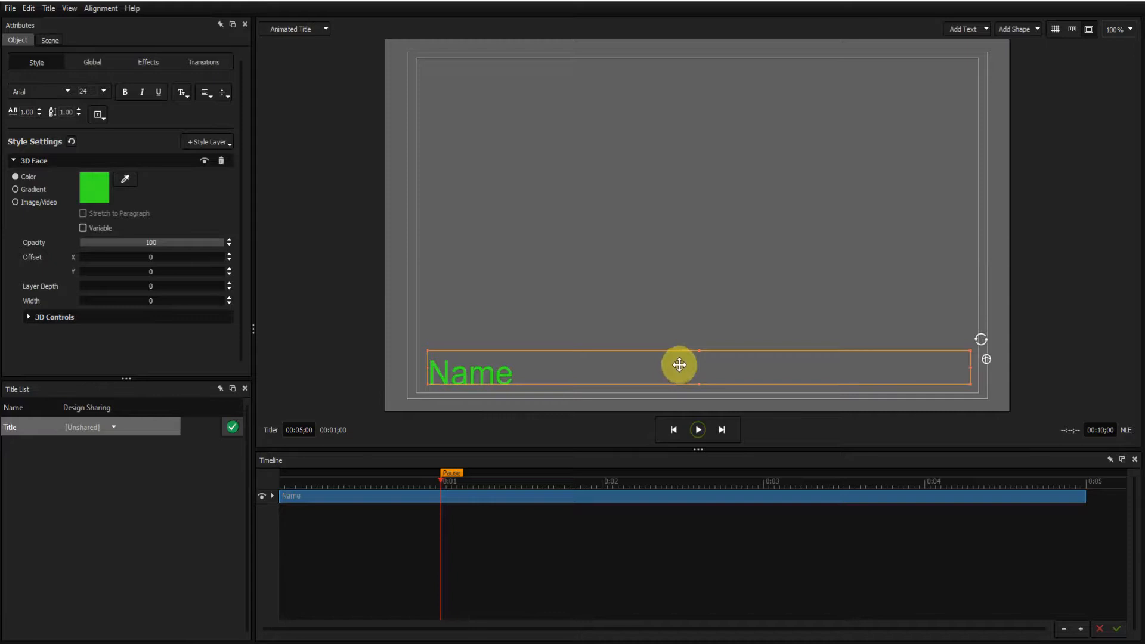
# Center the Name text box horizontally in the frame and set its text alignment to Center.
pyautogui.rightClick(717, 361)
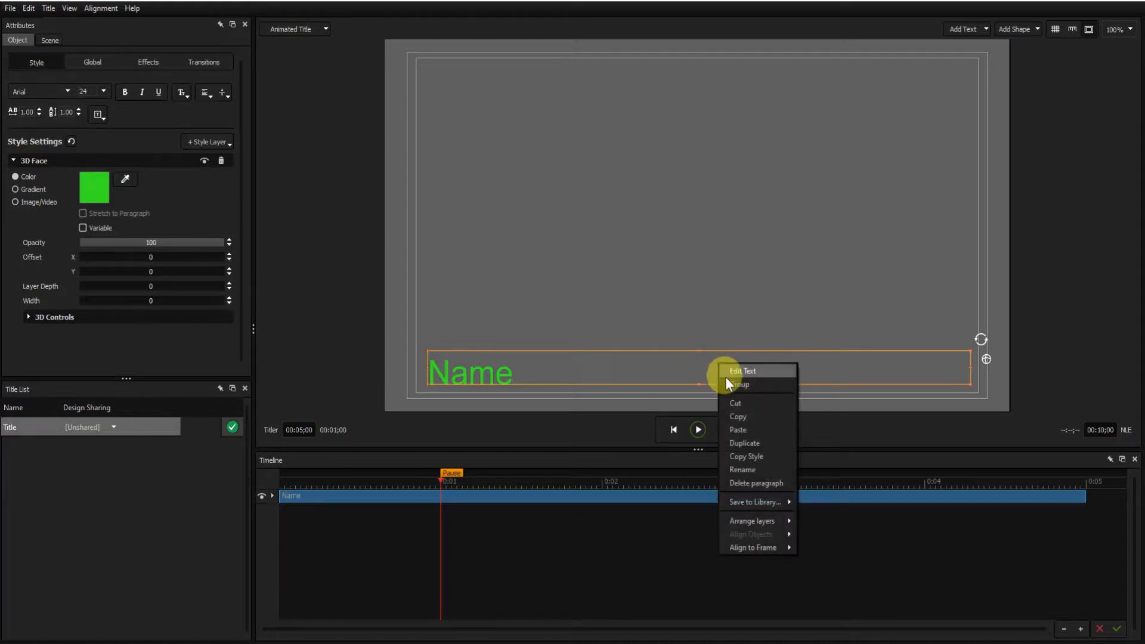
pyautogui.moveTo(761, 551)
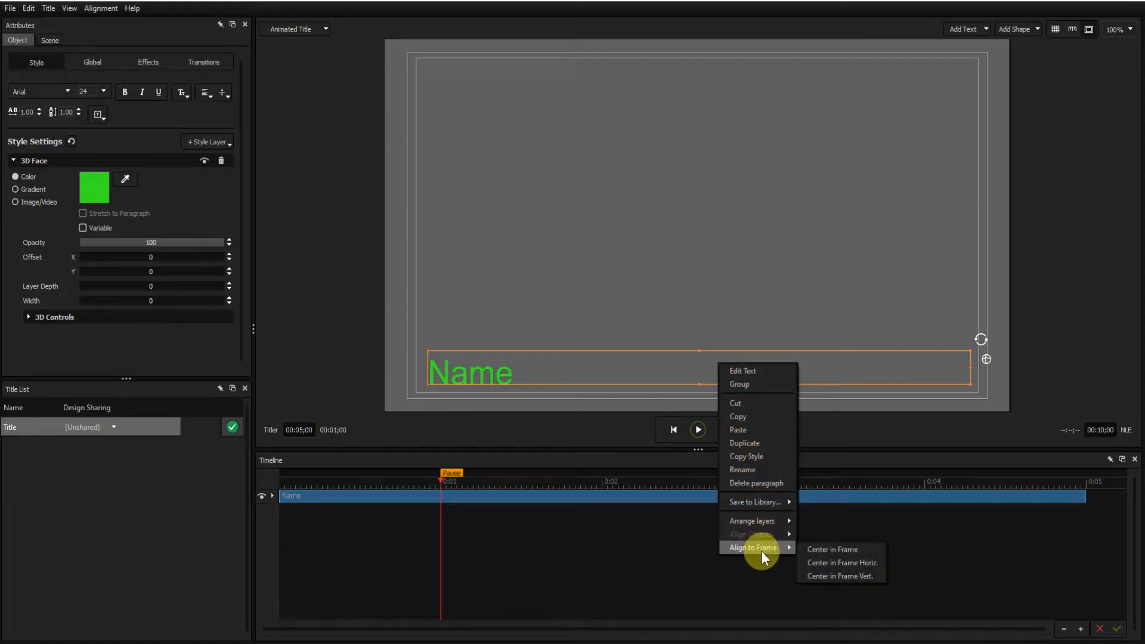
pyautogui.click(824, 567)
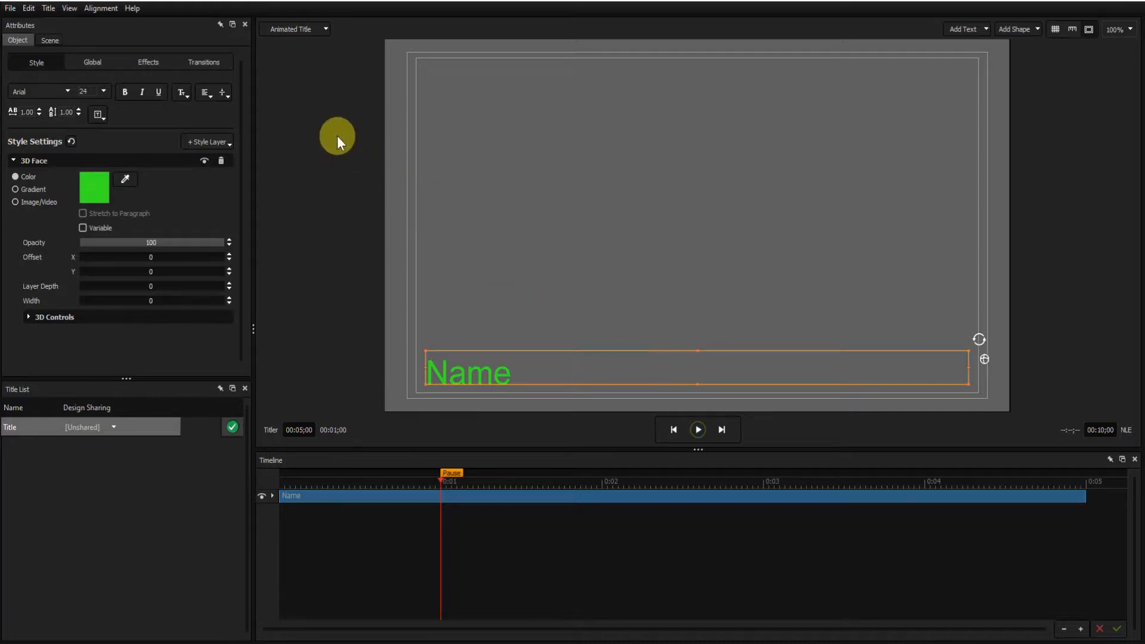
pyautogui.click(211, 99)
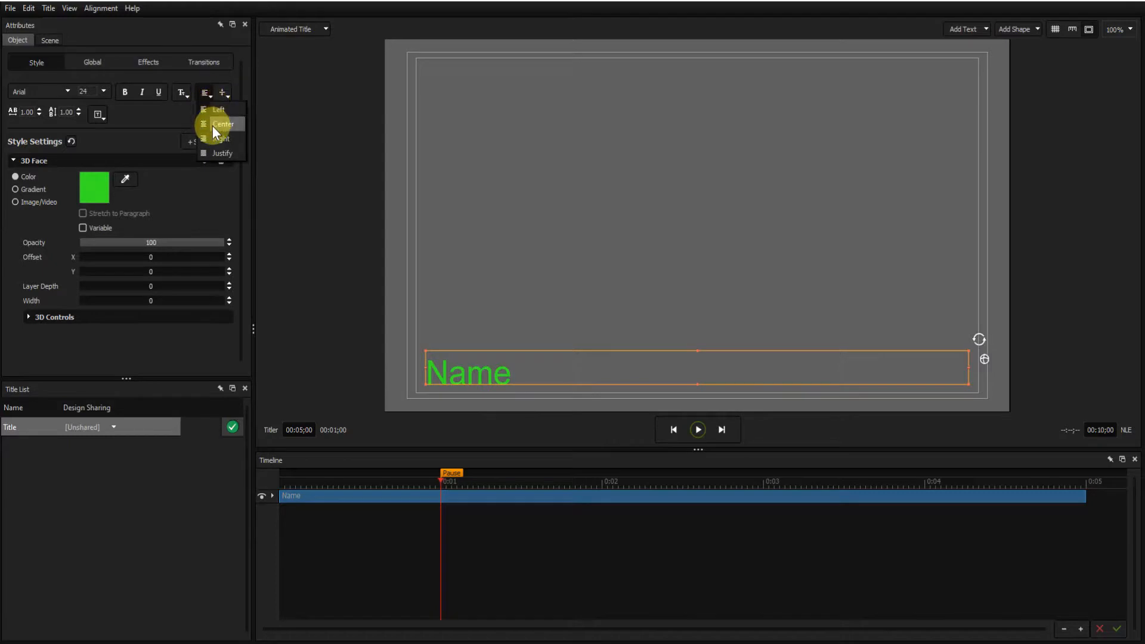
pyautogui.click(212, 125)
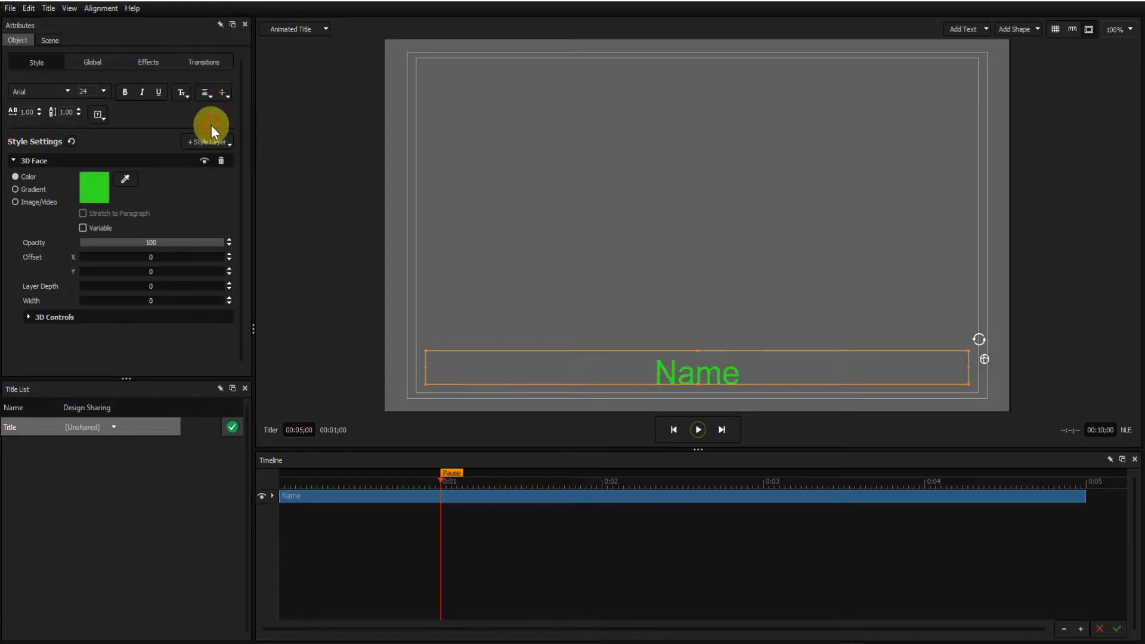
# Append "masjjjw" and a long run of the letter y to the Name text to overfill the box width.
pyautogui.doubleClick(722, 372)
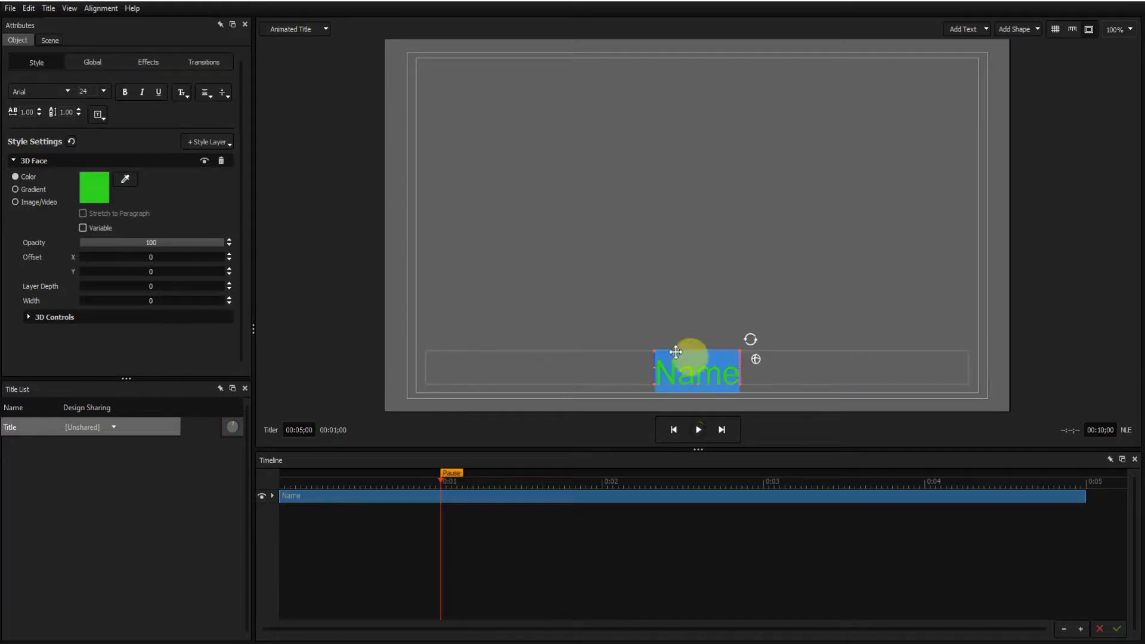
pyautogui.click(610, 304)
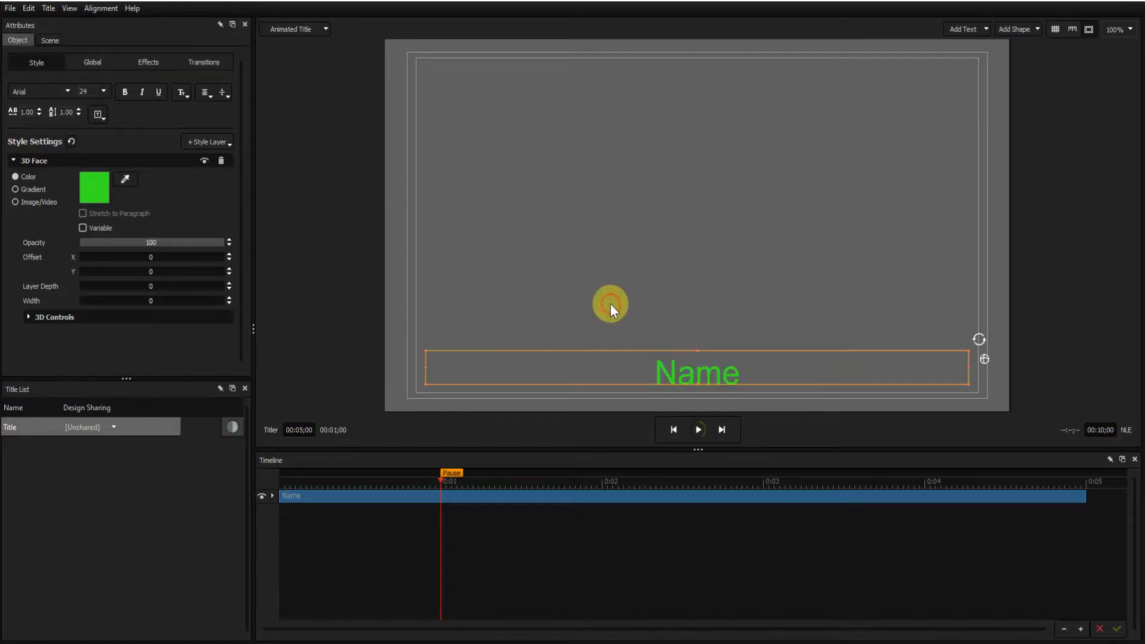
pyautogui.doubleClick(741, 369)
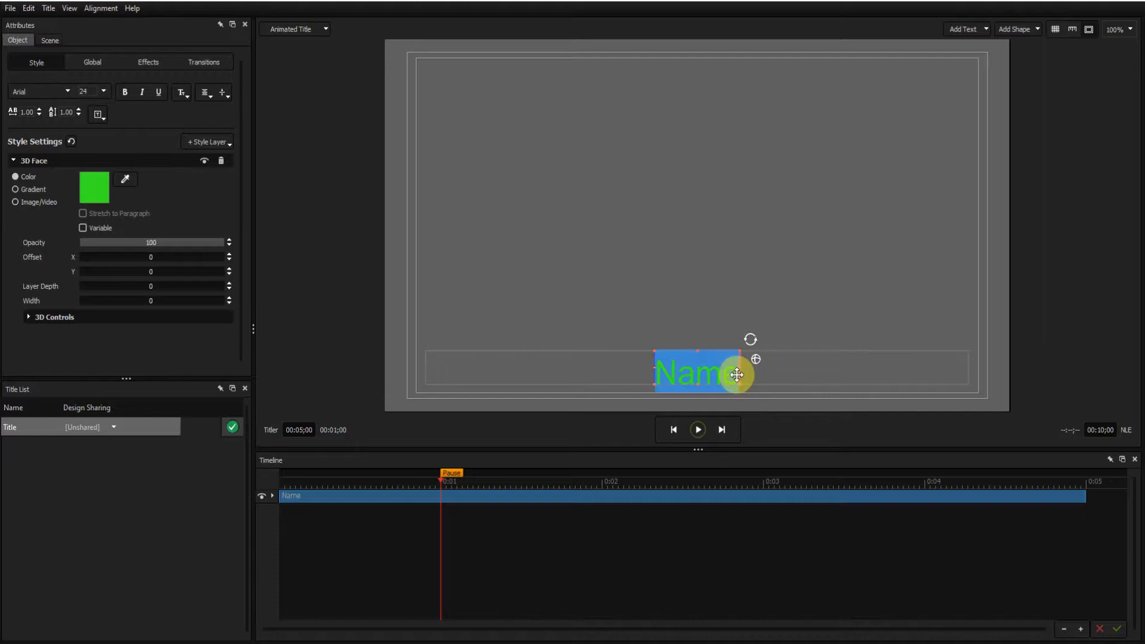
pyautogui.click(734, 375)
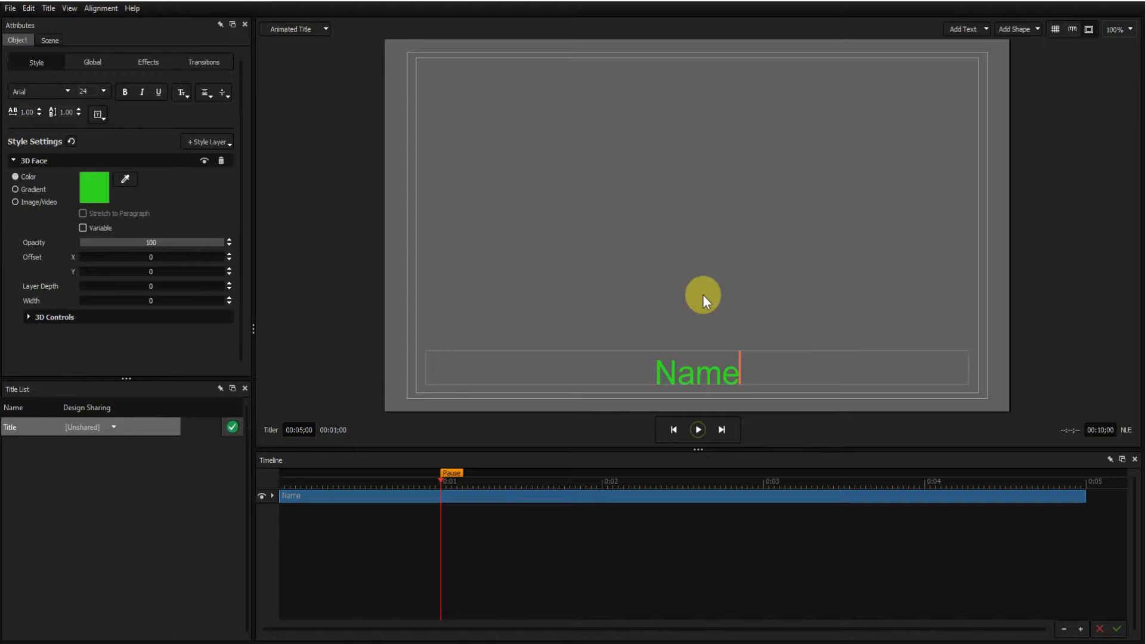
pyautogui.write('masjjjw')
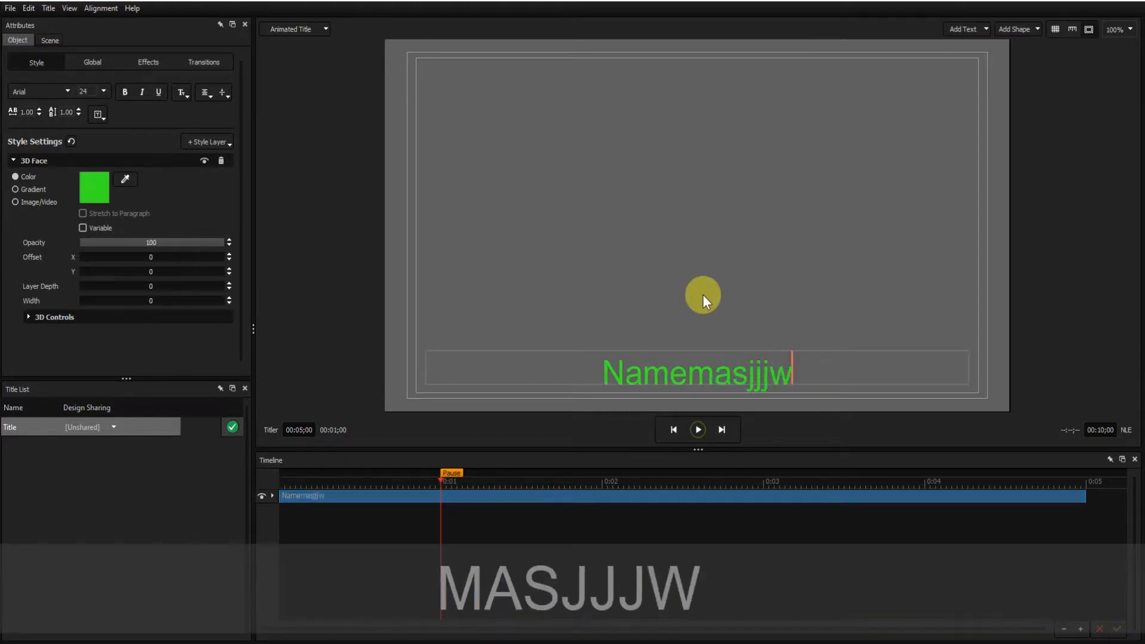
pyautogui.write('yyyyyy')
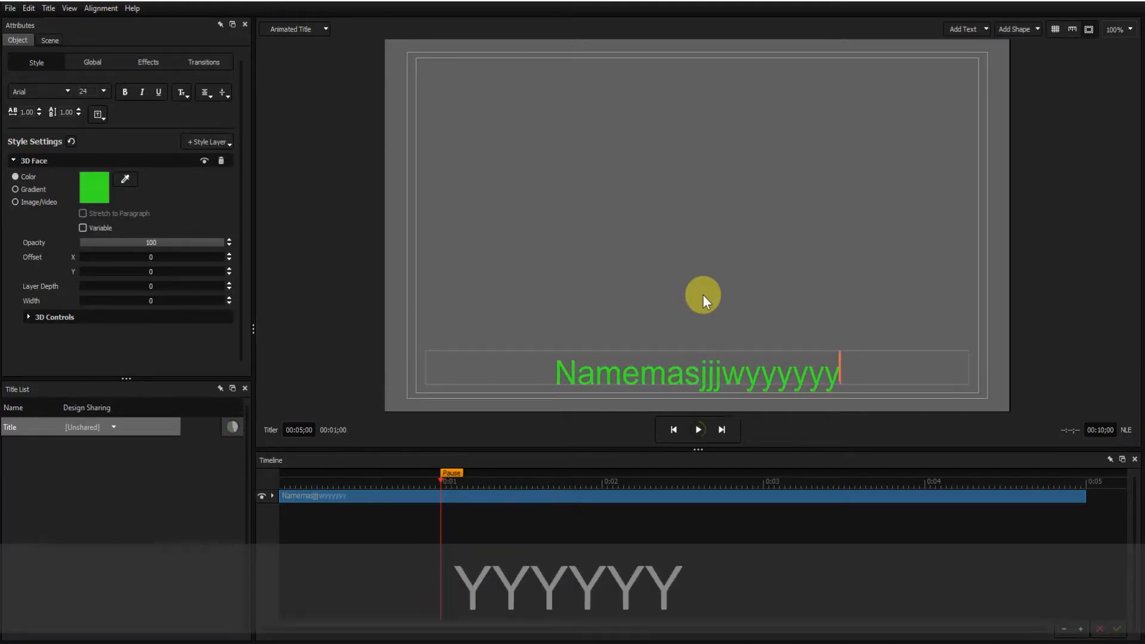
pyautogui.write('yyyyyyyy')
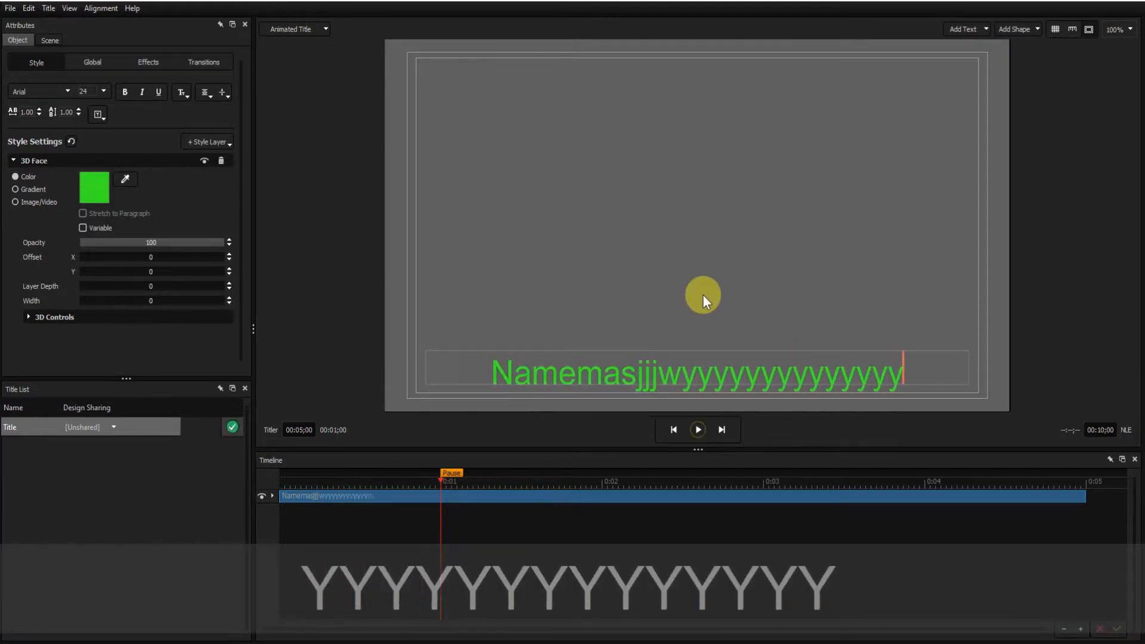
pyautogui.write('yyyyyy')
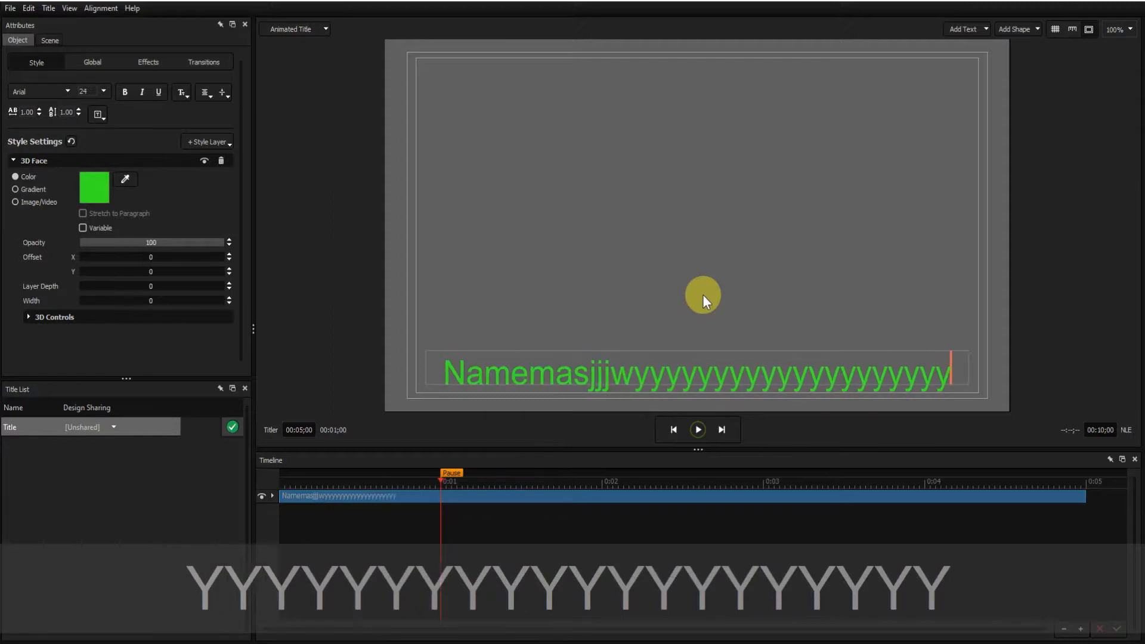
pyautogui.write('yyyy')
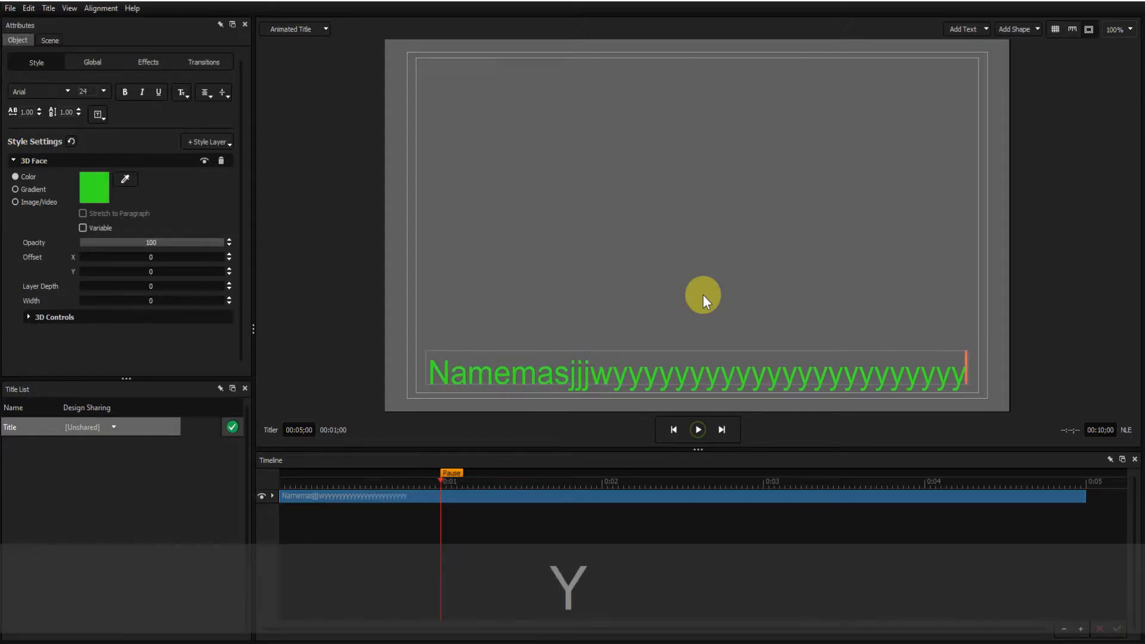
pyautogui.write('yyy')
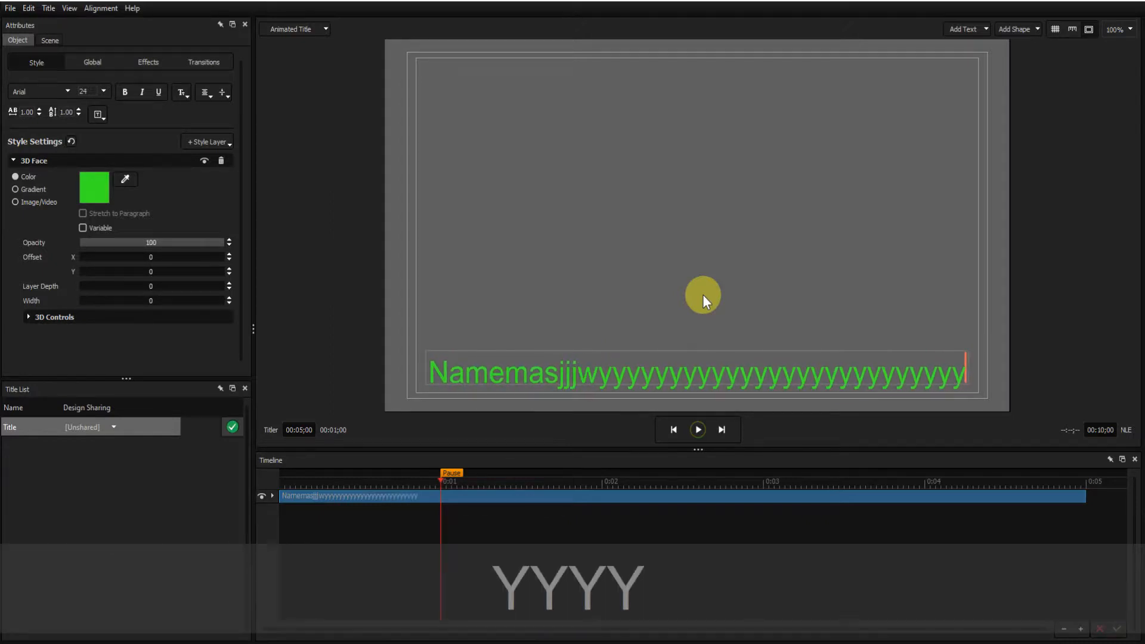
pyautogui.write('yy')
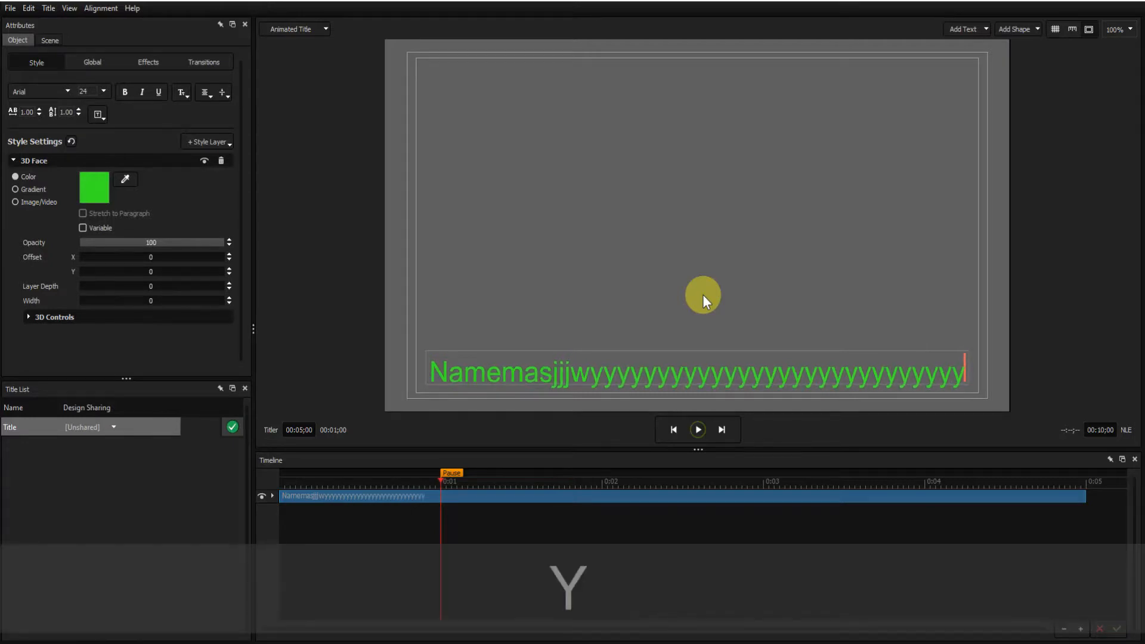
pyautogui.write('yyy')
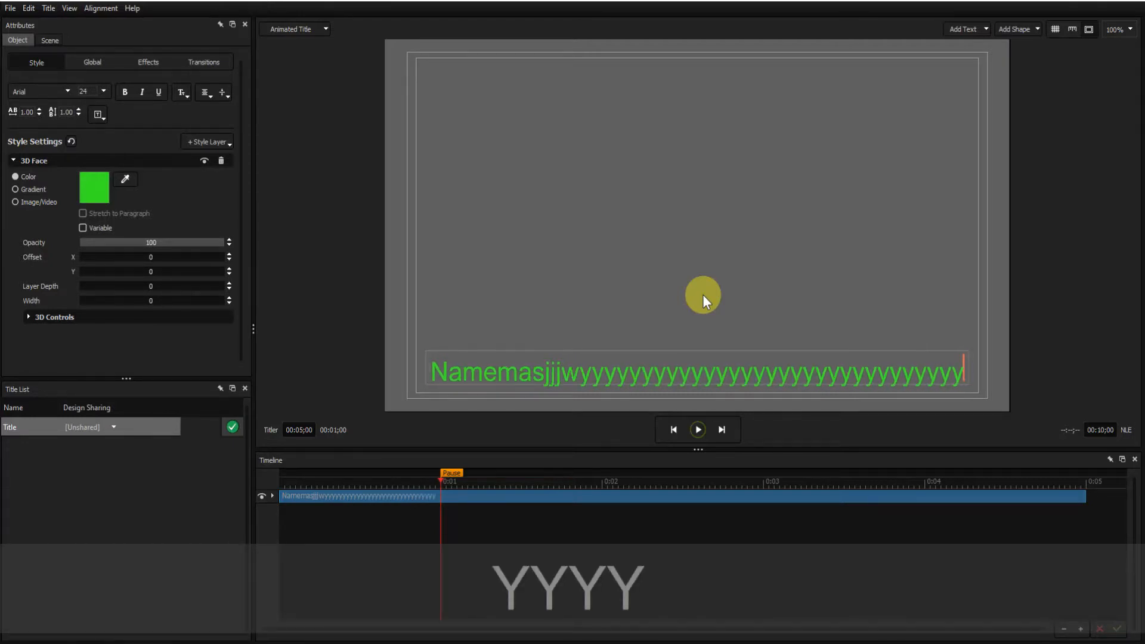
pyautogui.write('yy')
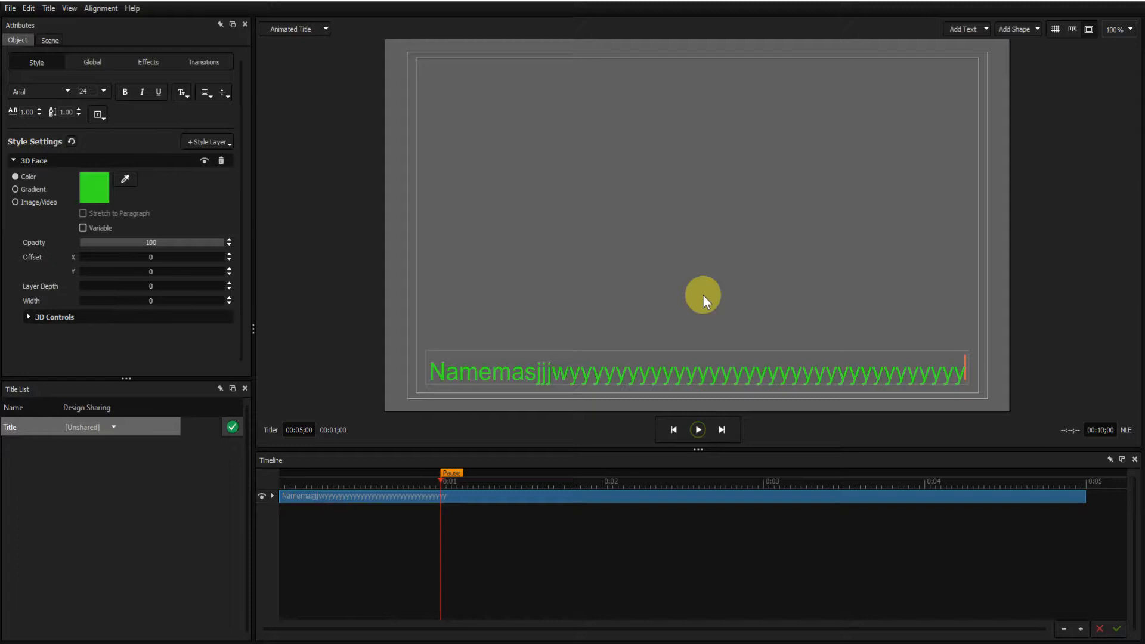
# Delete the extra characters from the text in the lower box so that it reads "Name" again.
pyautogui.press('BackSpace')
pyautogui.press('BackSpace')
pyautogui.press('BackSpace')
pyautogui.press('BackSpace')
pyautogui.press('BackSpace')
pyautogui.press('BackSpace')
pyautogui.press('BackSpace')
pyautogui.press('BackSpace')
pyautogui.press('BackSpace')
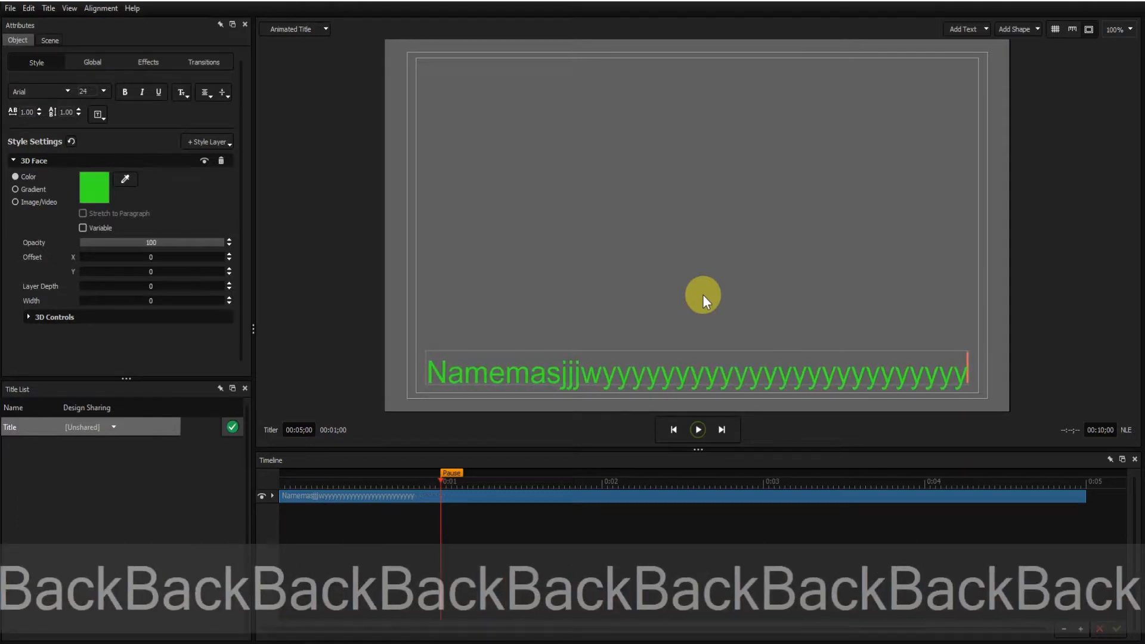
pyautogui.press('BackSpace')
pyautogui.press('BackSpace')
pyautogui.press('BackSpace')
pyautogui.press('BackSpace')
pyautogui.press('BackSpace')
pyautogui.press('BackSpace')
pyautogui.press('BackSpace')
pyautogui.press('BackSpace')
pyautogui.press('BackSpace')
pyautogui.press('BackSpace')
pyautogui.press('BackSpace')
pyautogui.press('BackSpace')
pyautogui.press('BackSpace')
pyautogui.press('BackSpace')
pyautogui.press('BackSpace')
pyautogui.press('BackSpace')
pyautogui.press('BackSpace')
pyautogui.press('BackSpace')
pyautogui.press('BackSpace')
pyautogui.press('BackSpace')
pyautogui.press('BackSpace')
pyautogui.press('BackSpace')
pyautogui.press('BackSpace')
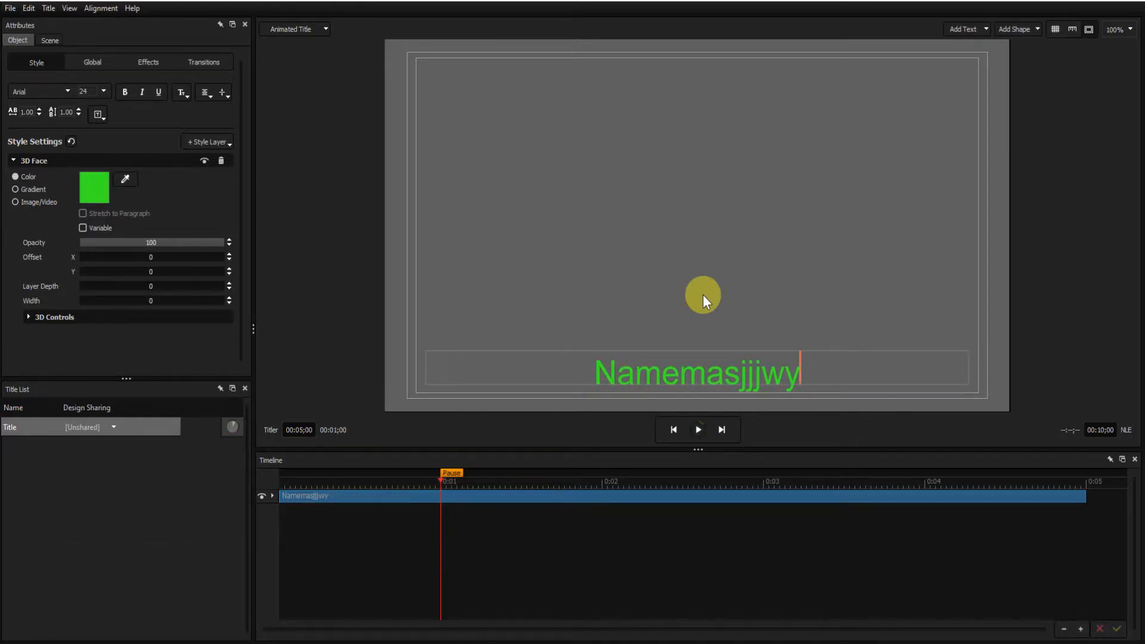
pyautogui.press('BackSpace')
pyautogui.press('BackSpace')
pyautogui.press('BackSpace')
pyautogui.press('BackSpace')
pyautogui.press('BackSpace')
pyautogui.press('BackSpace')
pyautogui.press('BackSpace')
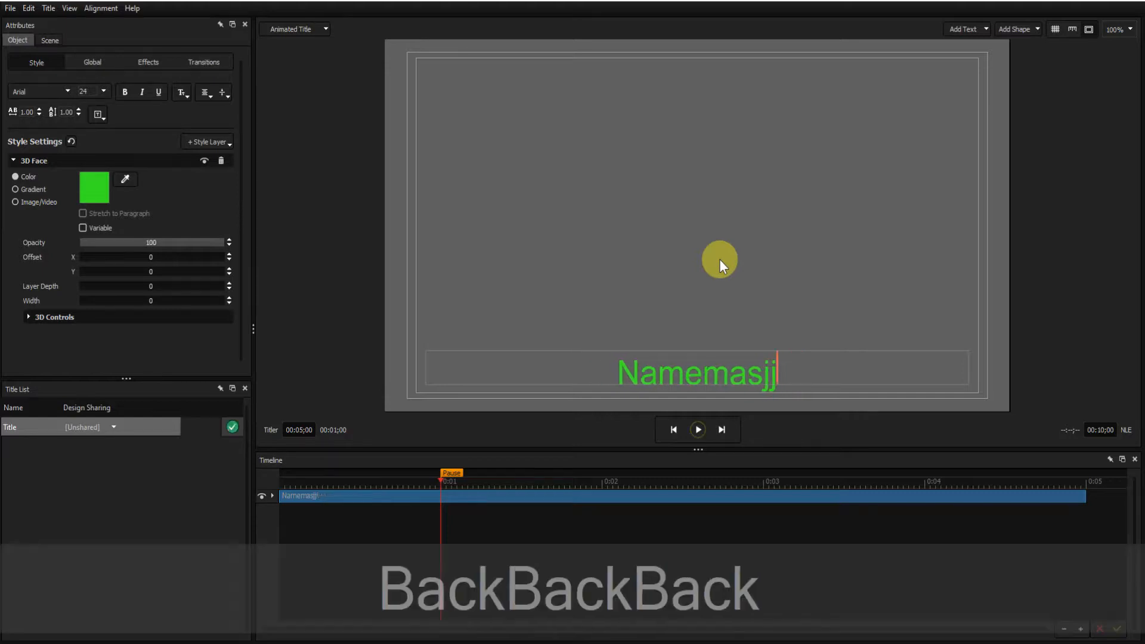
pyautogui.press('BackSpace')
pyautogui.press('BackSpace')
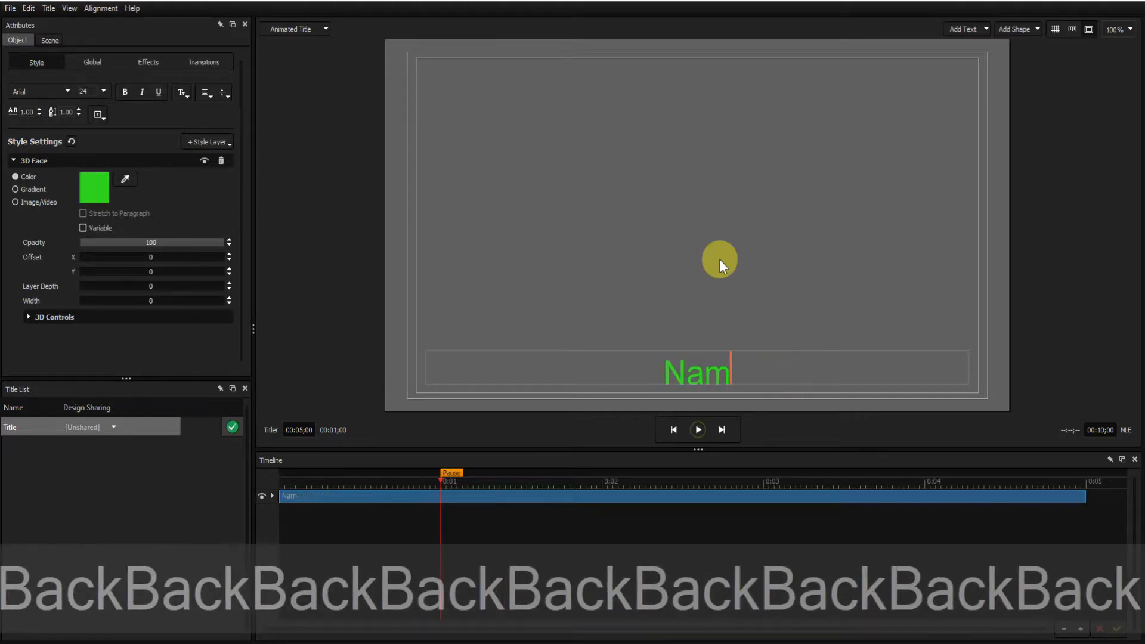
pyautogui.write('e')
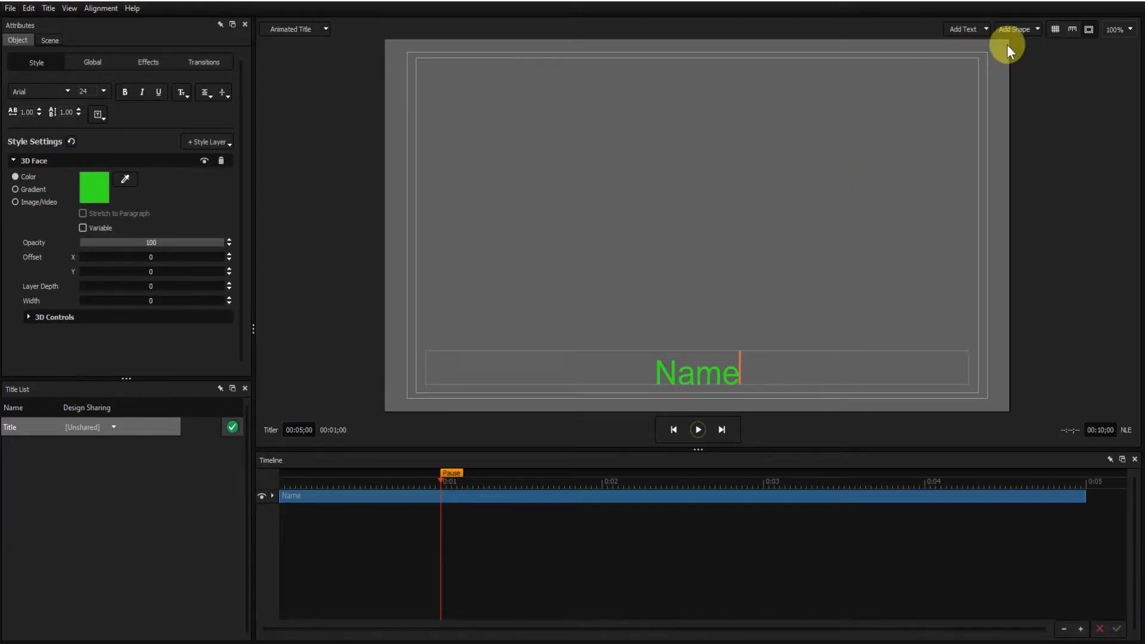
pyautogui.click(1013, 31)
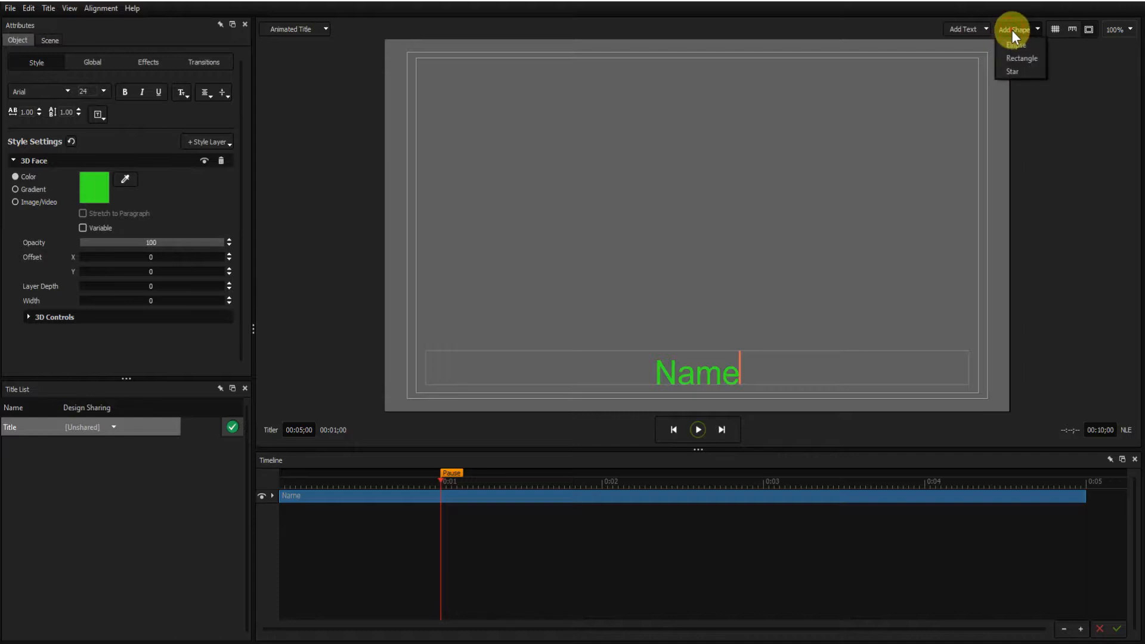
pyautogui.click(1022, 59)
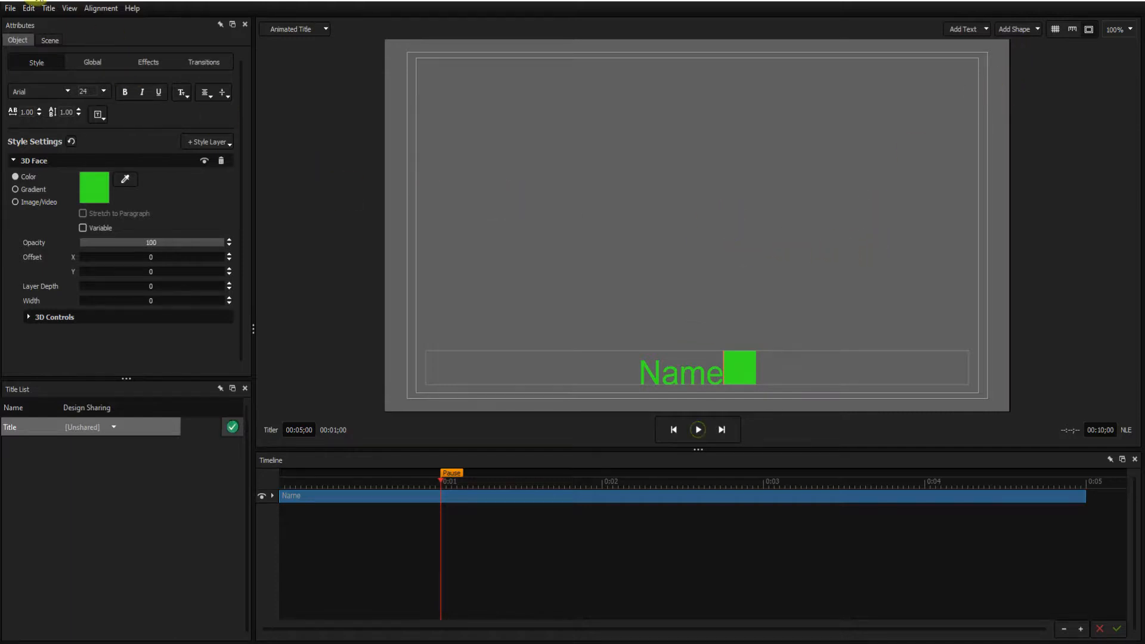
pyautogui.click(31, 9)
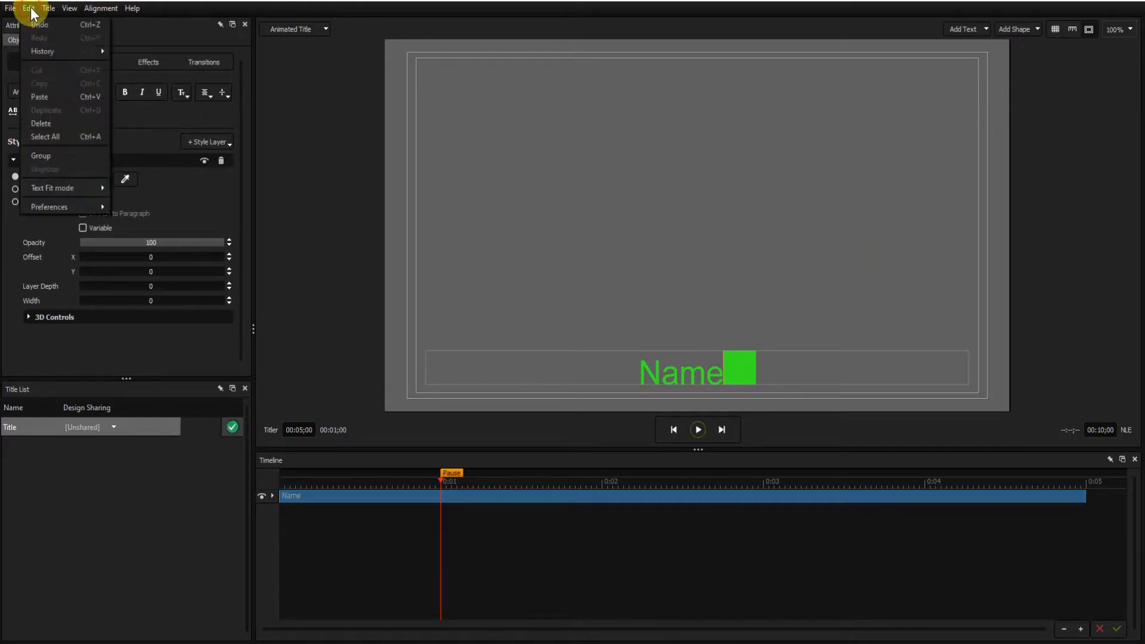
pyautogui.click(37, 25)
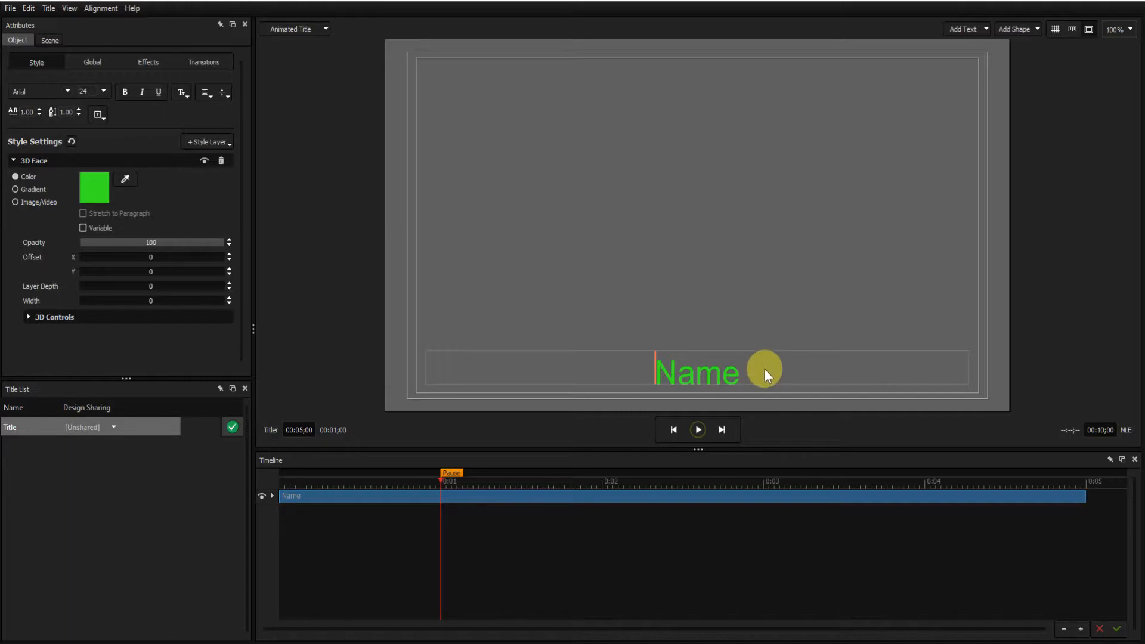
# Leave text editing, deselect the Name text and add a separate rectangle shape to the title.
pyautogui.click(709, 285)
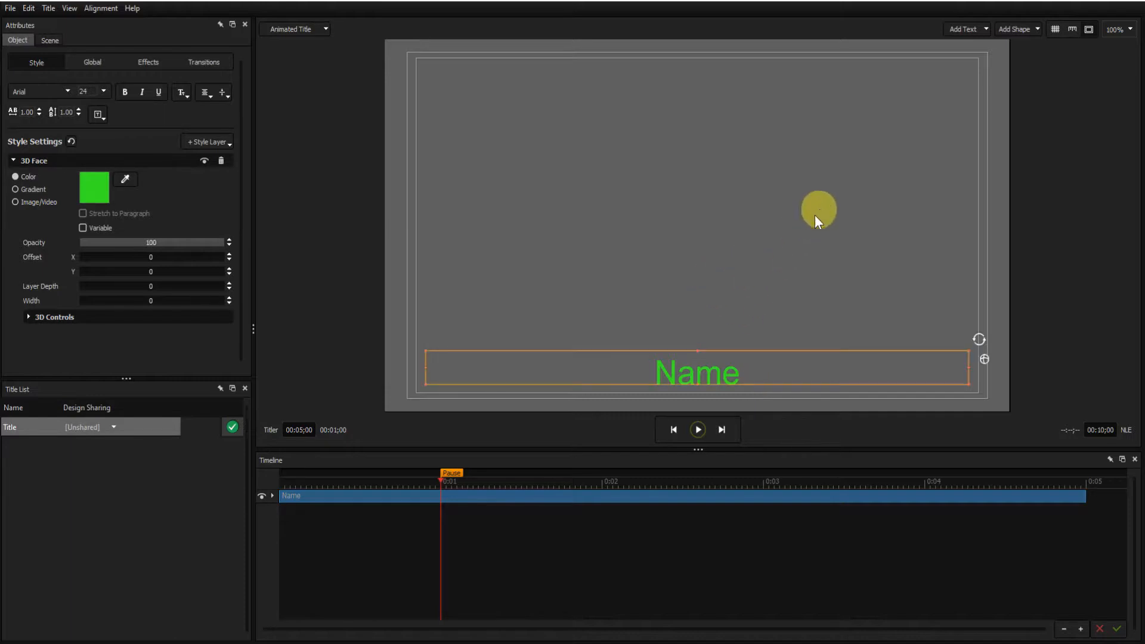
pyautogui.click(868, 229)
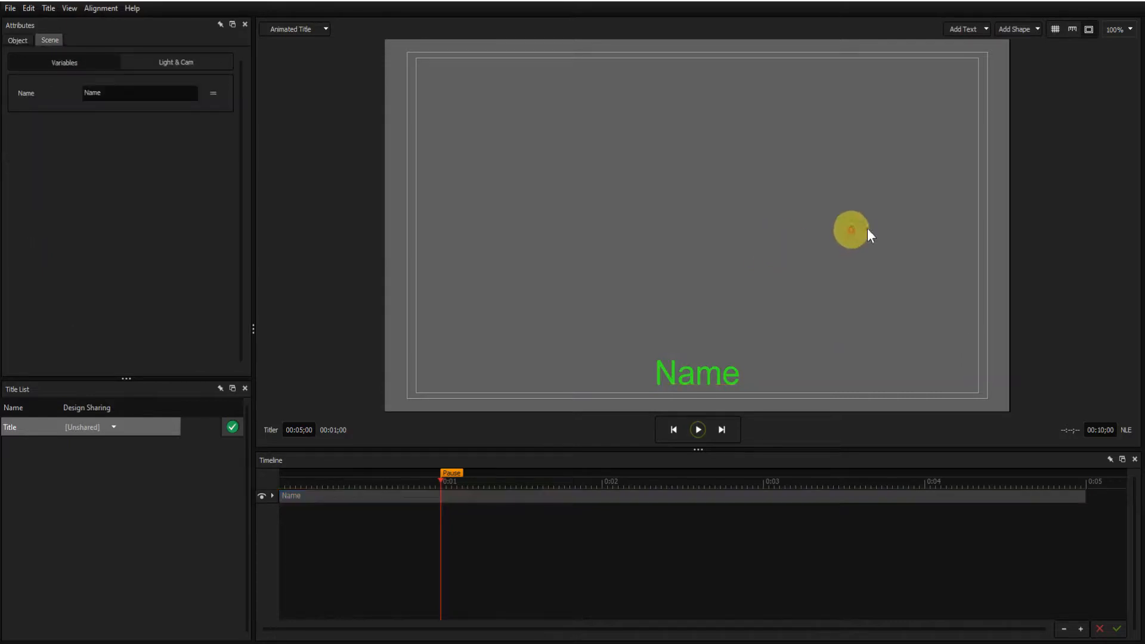
pyautogui.click(1015, 29)
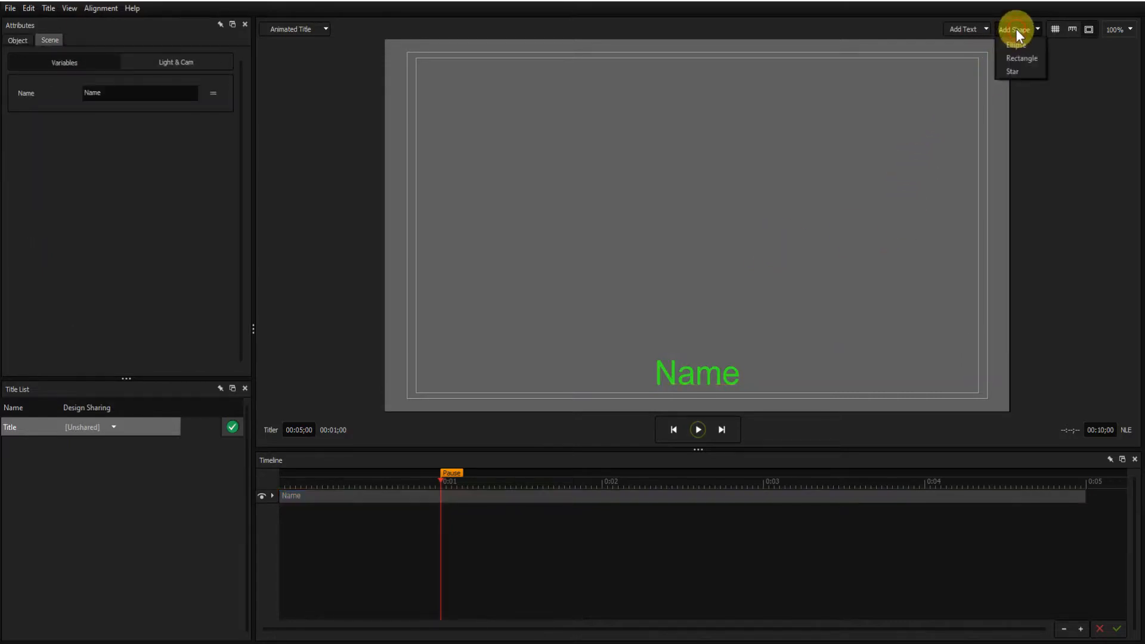
pyautogui.click(1016, 58)
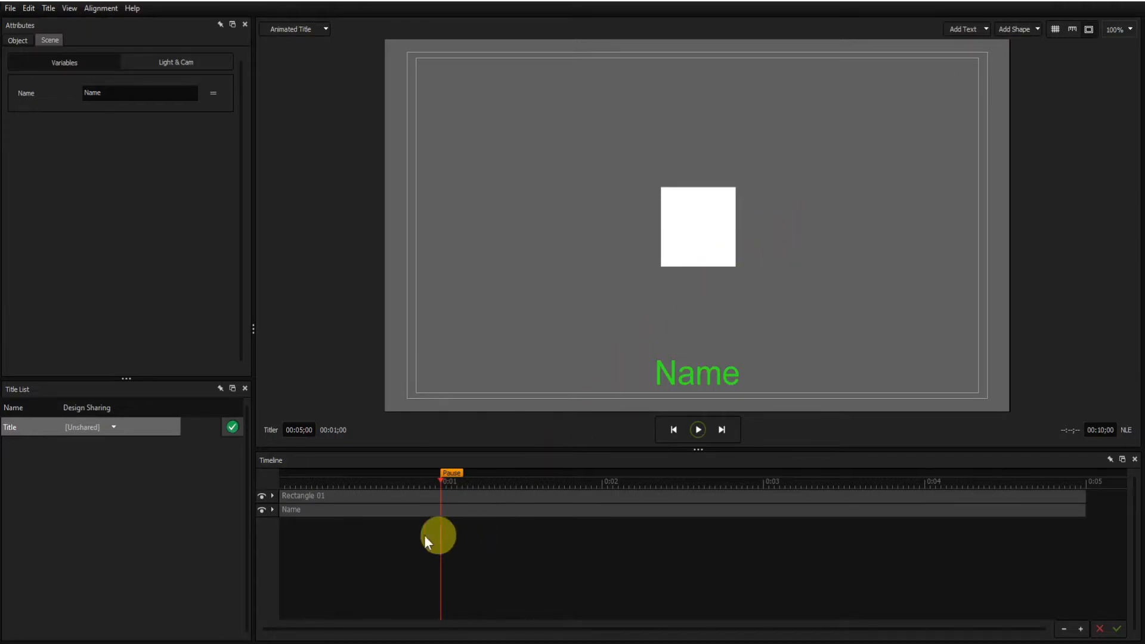
# Rename the new rectangle layer as "Background".
pyautogui.click(317, 496)
pyautogui.rightClick(318, 496)
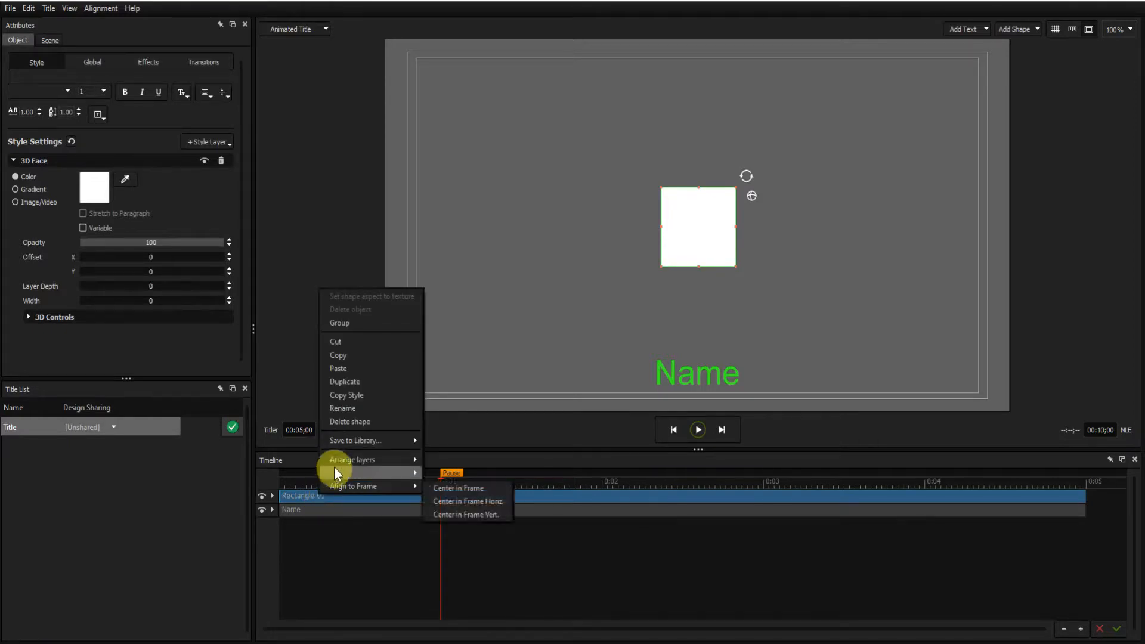
pyautogui.click(351, 407)
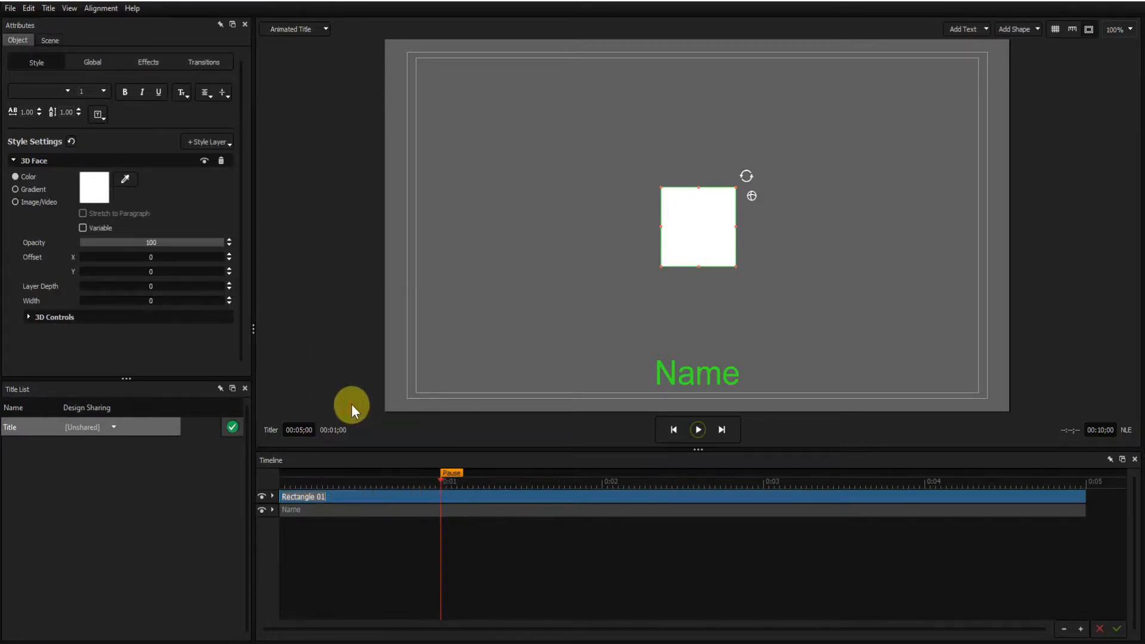
pyautogui.write('Background')
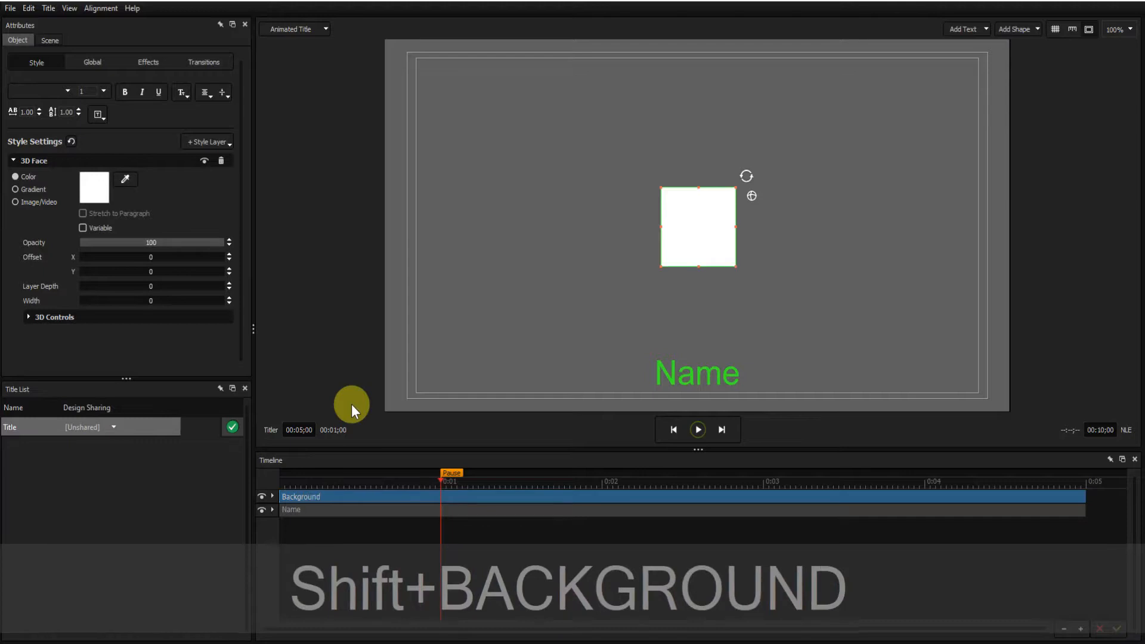
pyautogui.press('Return')
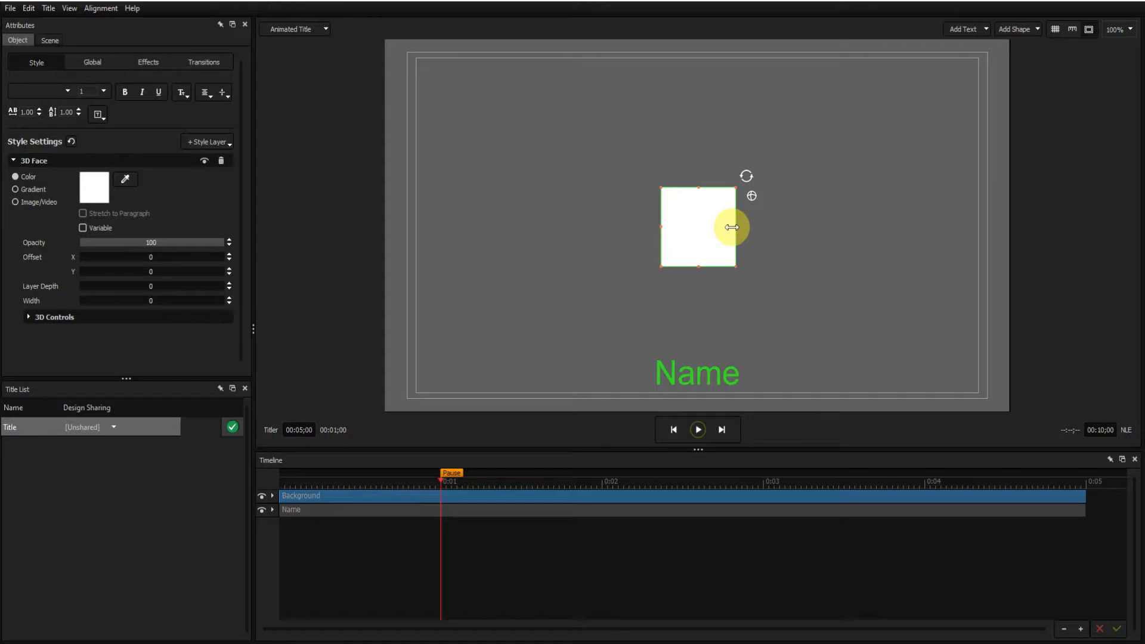
# Reshape the Background rectangle into a wide, shallow bar and move it down over the Name text at the title-safe area's lower edge.
pyautogui.moveTo(731, 228); pyautogui.dragTo(931, 233)
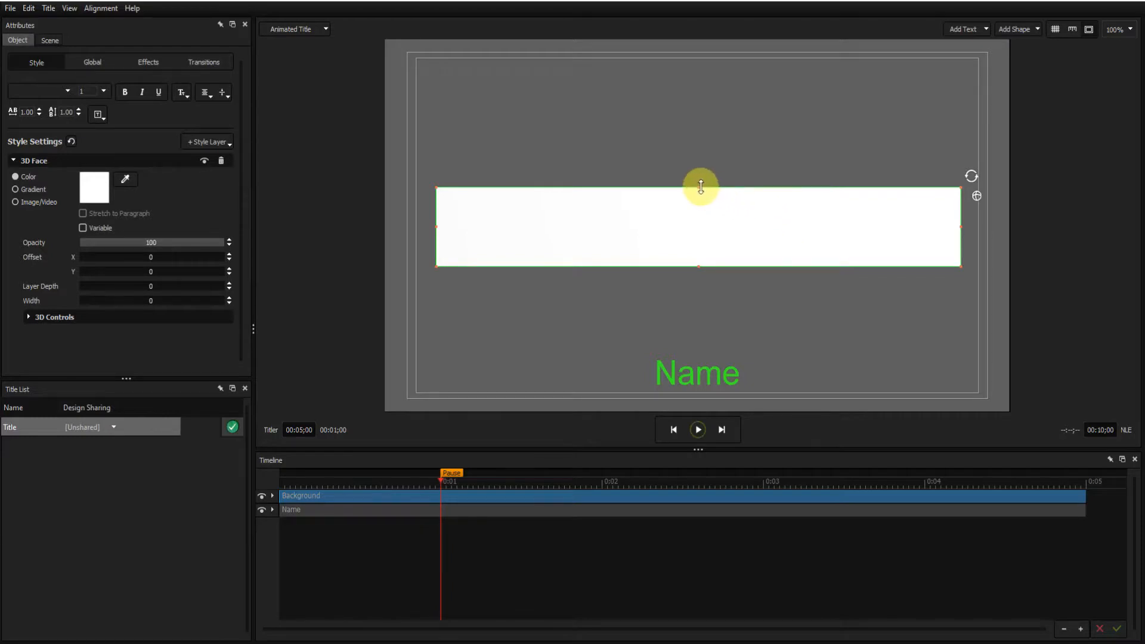
pyautogui.moveTo(701, 187); pyautogui.dragTo(698, 201)
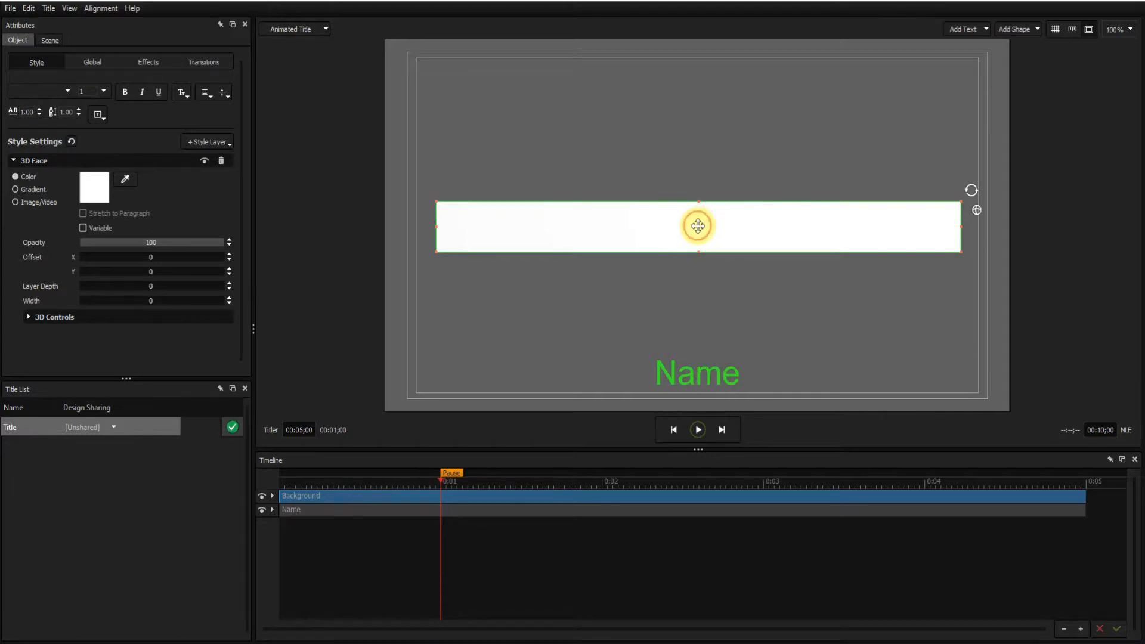
pyautogui.moveTo(698, 226); pyautogui.dragTo(699, 365)
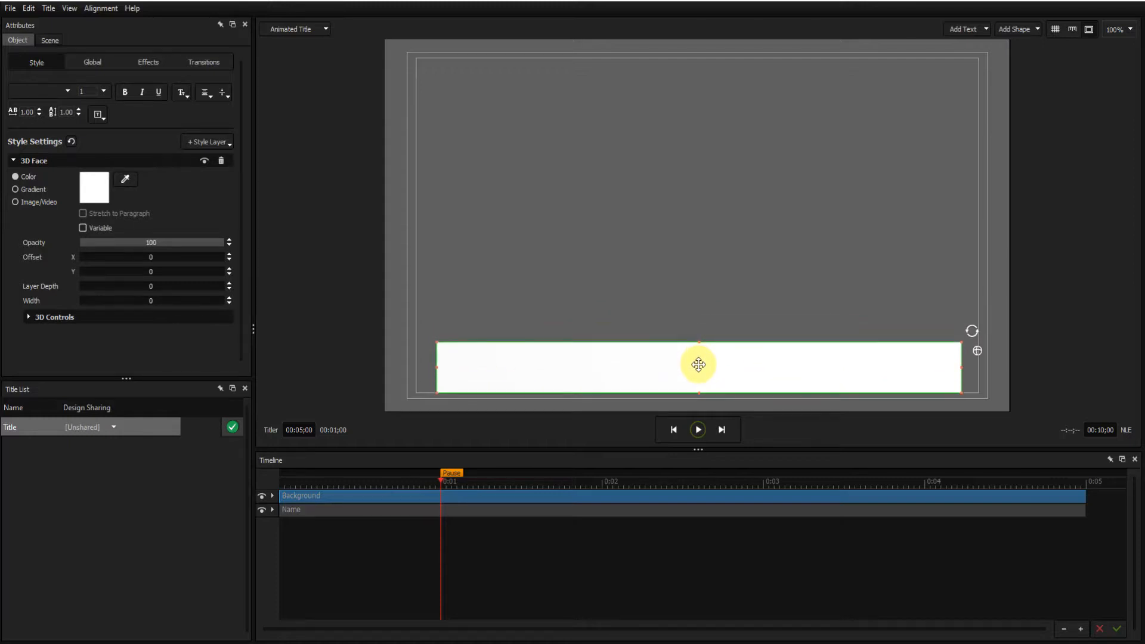
# Send the Background bar to the back, behind the Name text.
pyautogui.rightClick(699, 364)
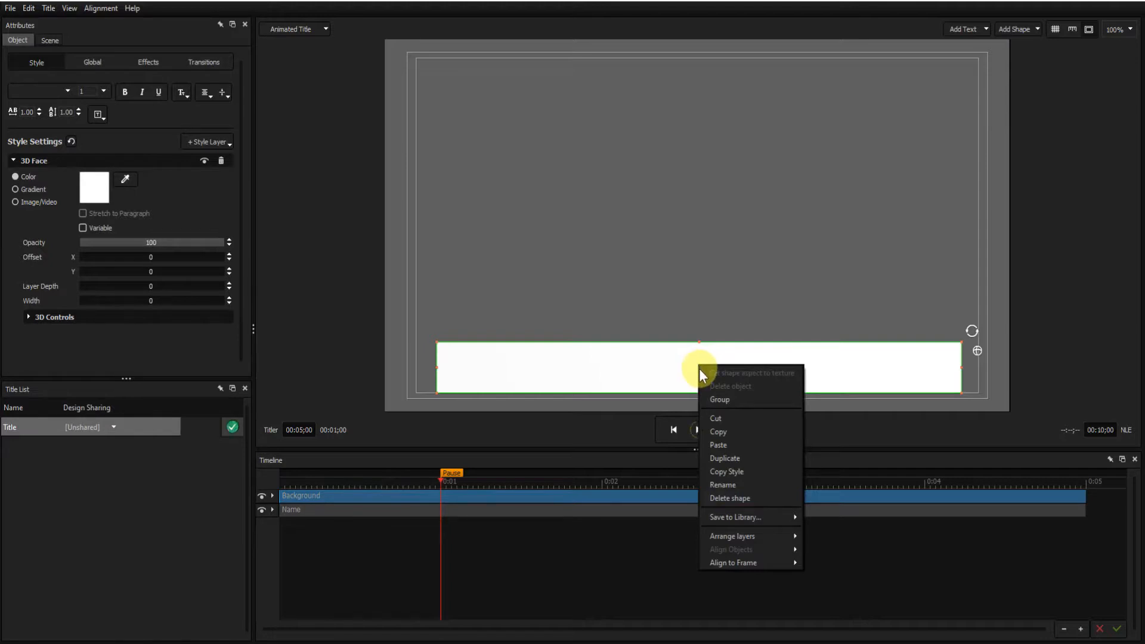
pyautogui.moveTo(739, 536)
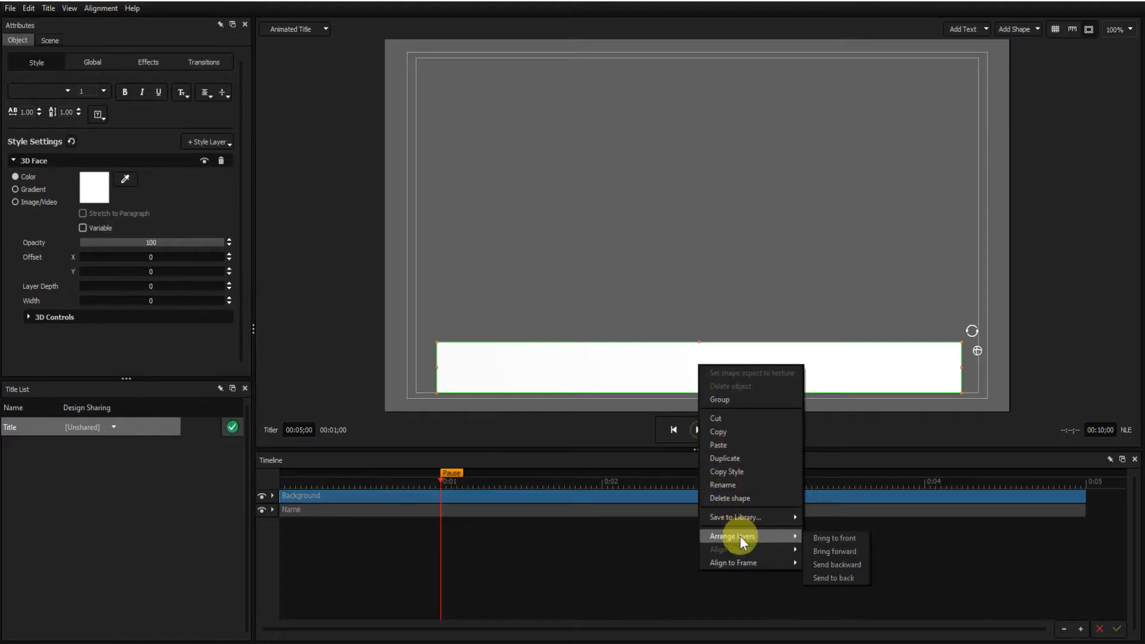
pyautogui.click(845, 578)
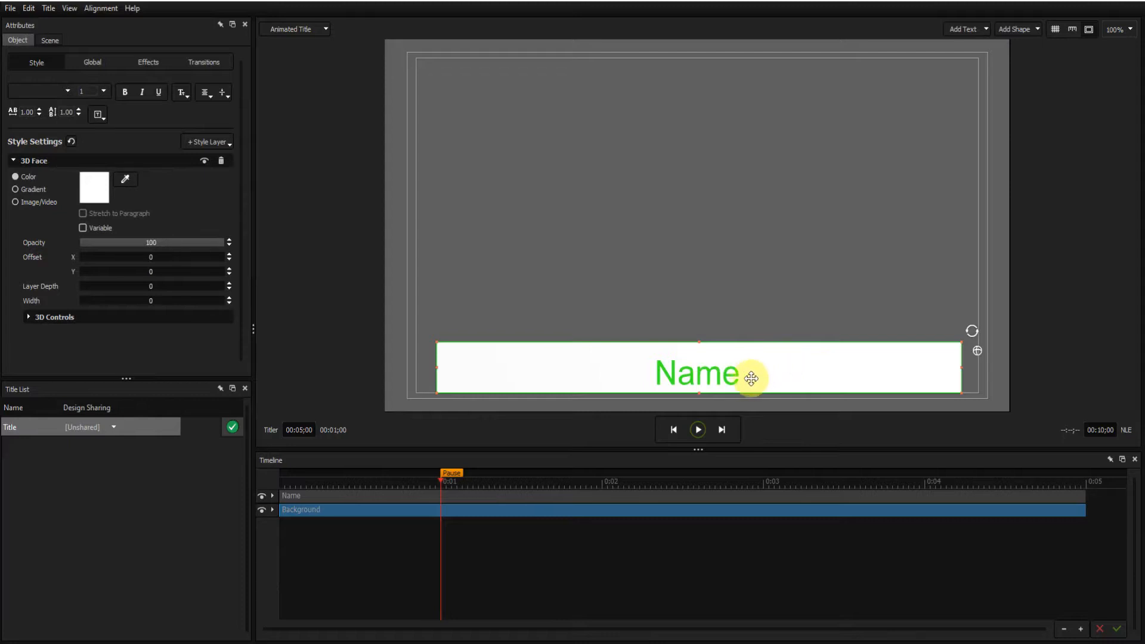
# Widen the Background bar to both side edges of the title-safe area and center it horizontally in the frame.
pyautogui.click(628, 495)
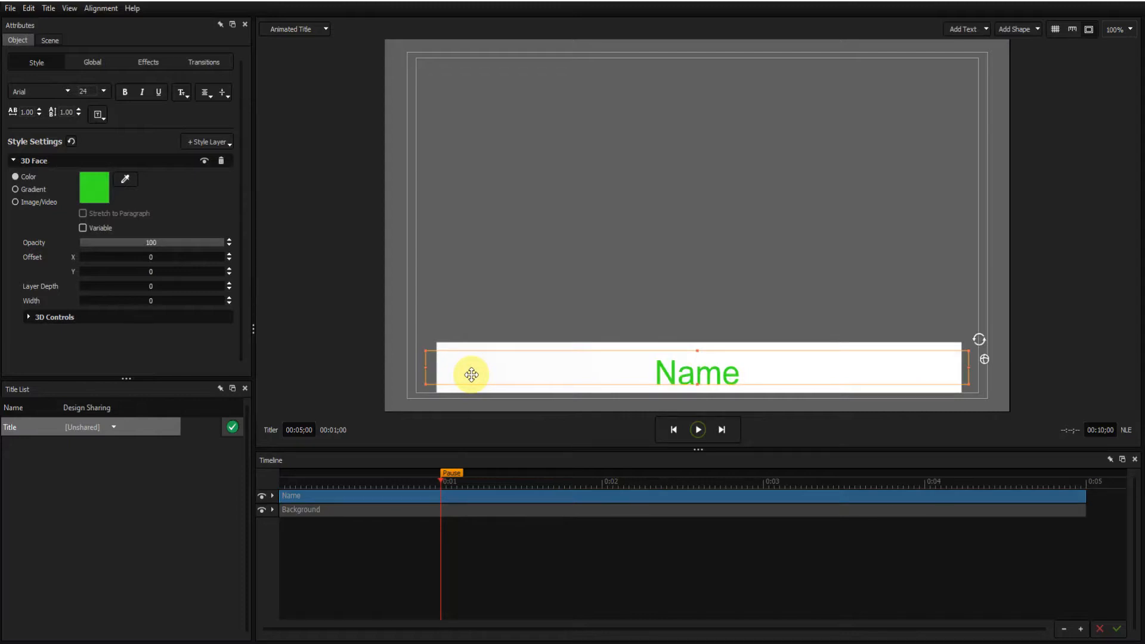
pyautogui.click(474, 512)
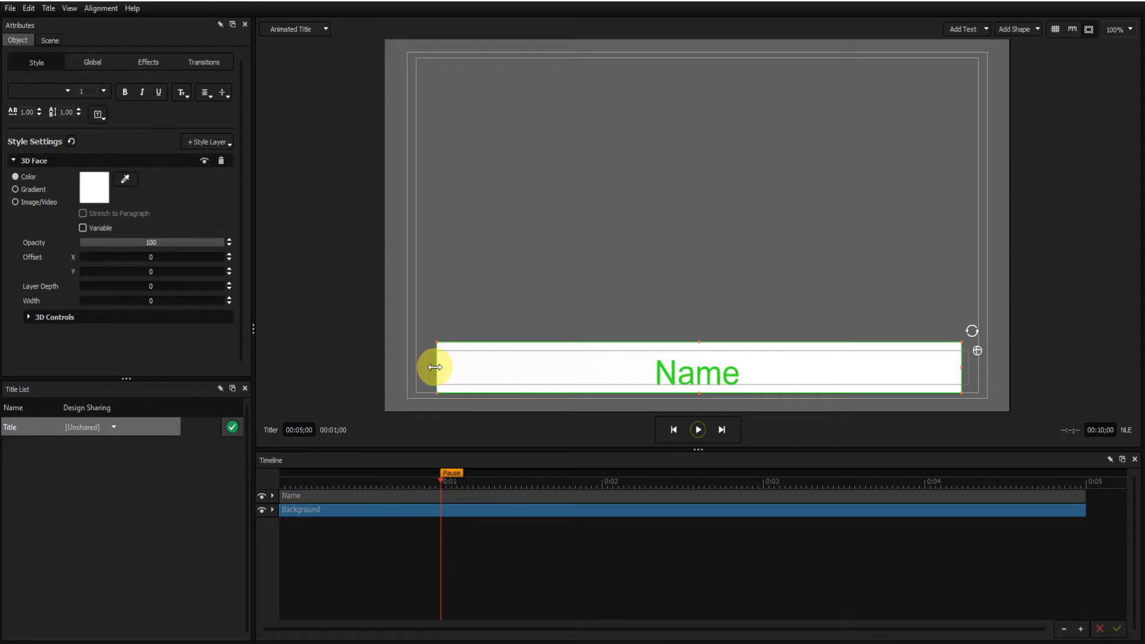
pyautogui.moveTo(435, 366); pyautogui.dragTo(417, 366)
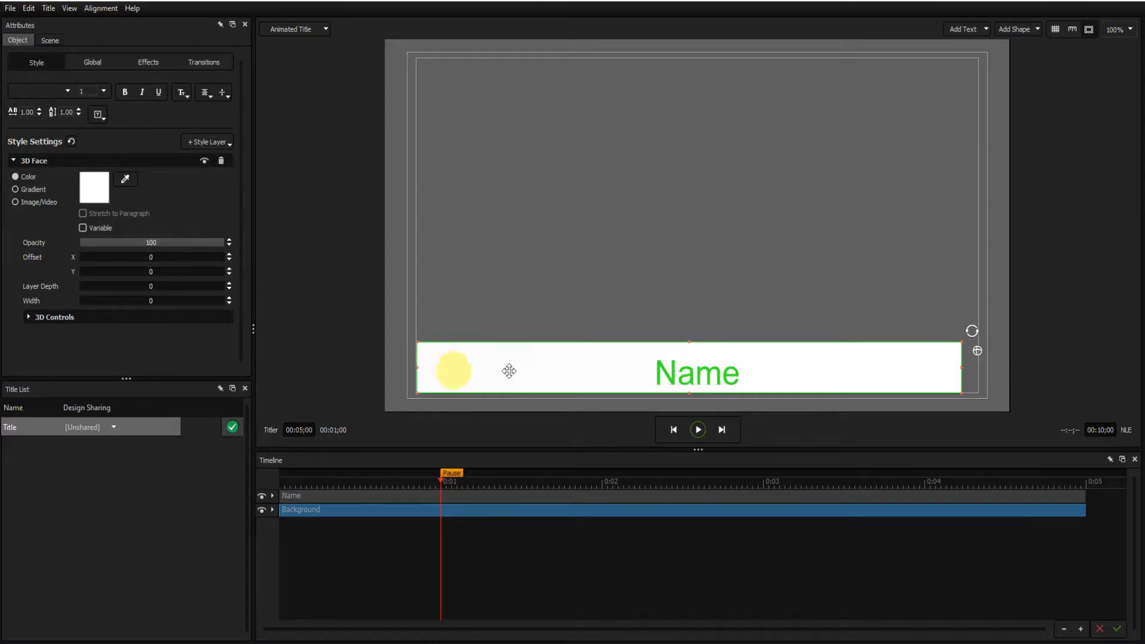
pyautogui.moveTo(961, 366); pyautogui.dragTo(977, 364)
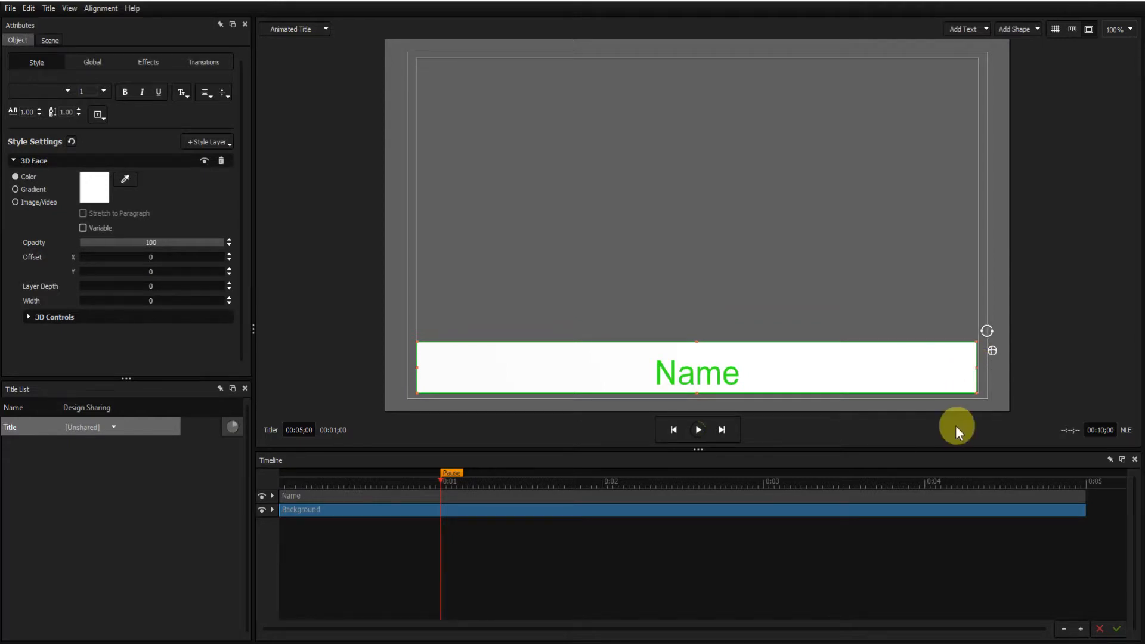
pyautogui.rightClick(786, 371)
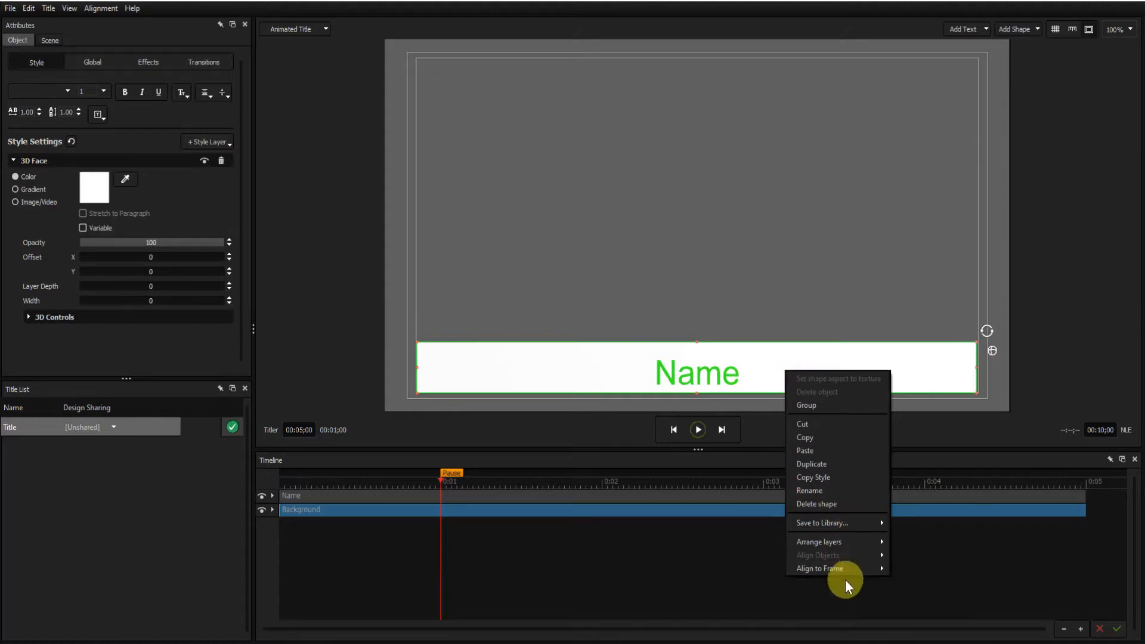
pyautogui.moveTo(839, 570)
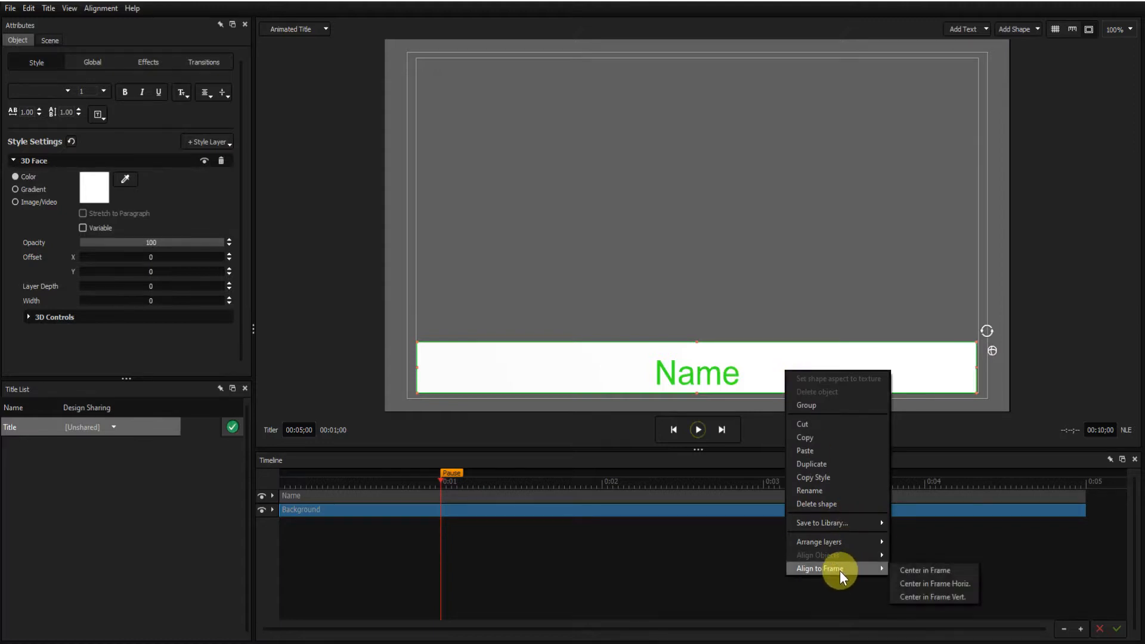
pyautogui.click(903, 584)
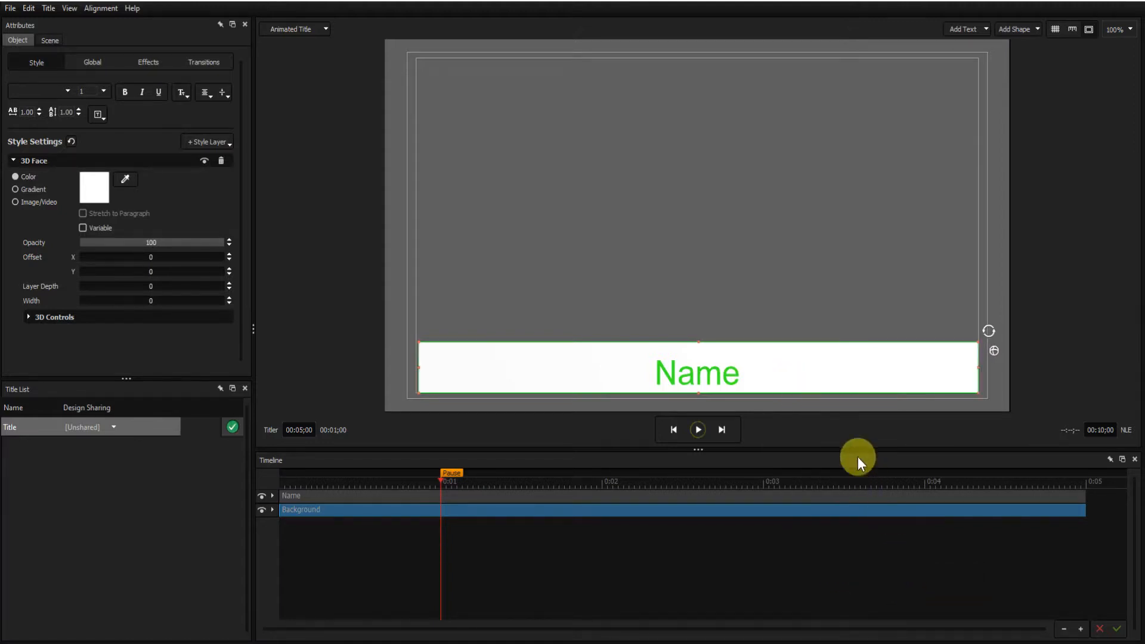
# Append the descender letters "qg" to the Name text to test its vertical fit on the Background bar.
pyautogui.click(415, 496)
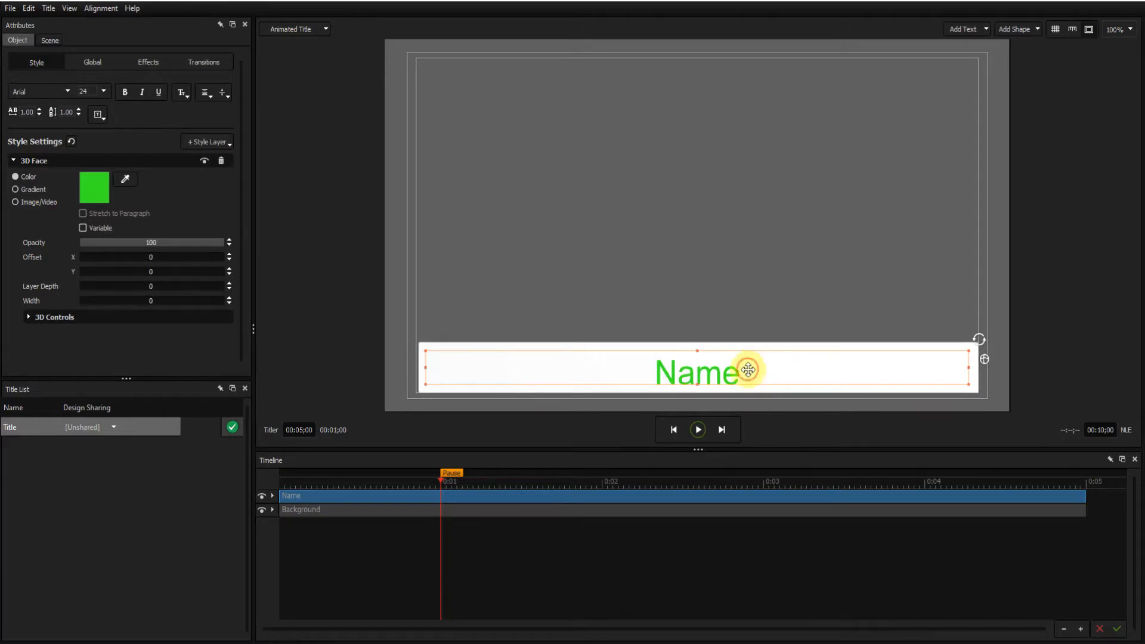
pyautogui.doubleClick(742, 373)
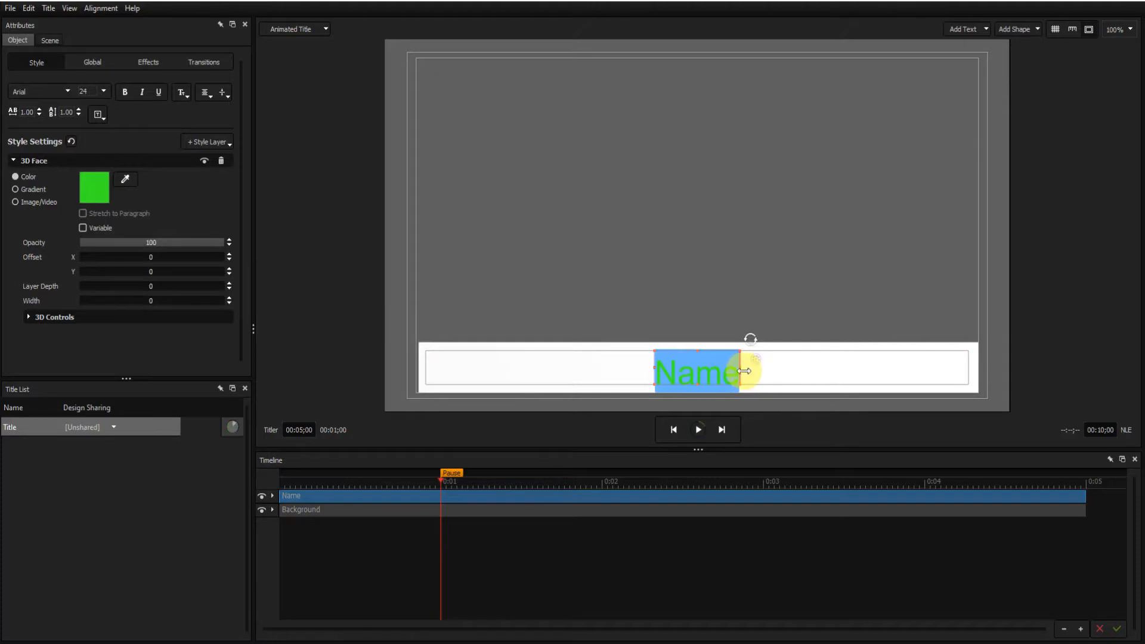
pyautogui.click(753, 371)
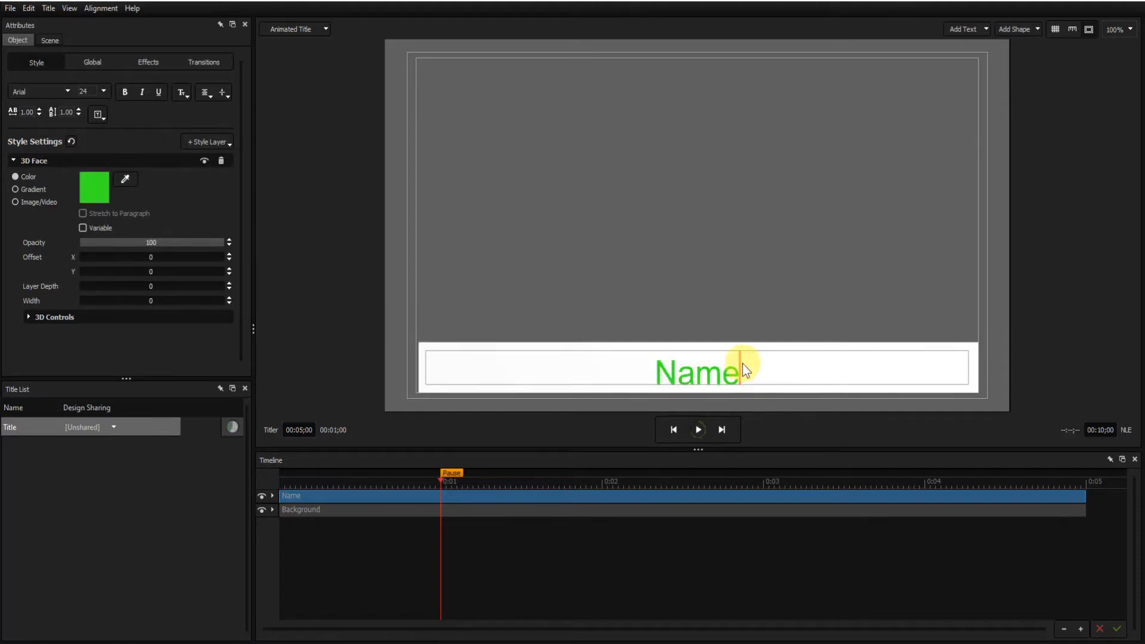
pyautogui.write('q')
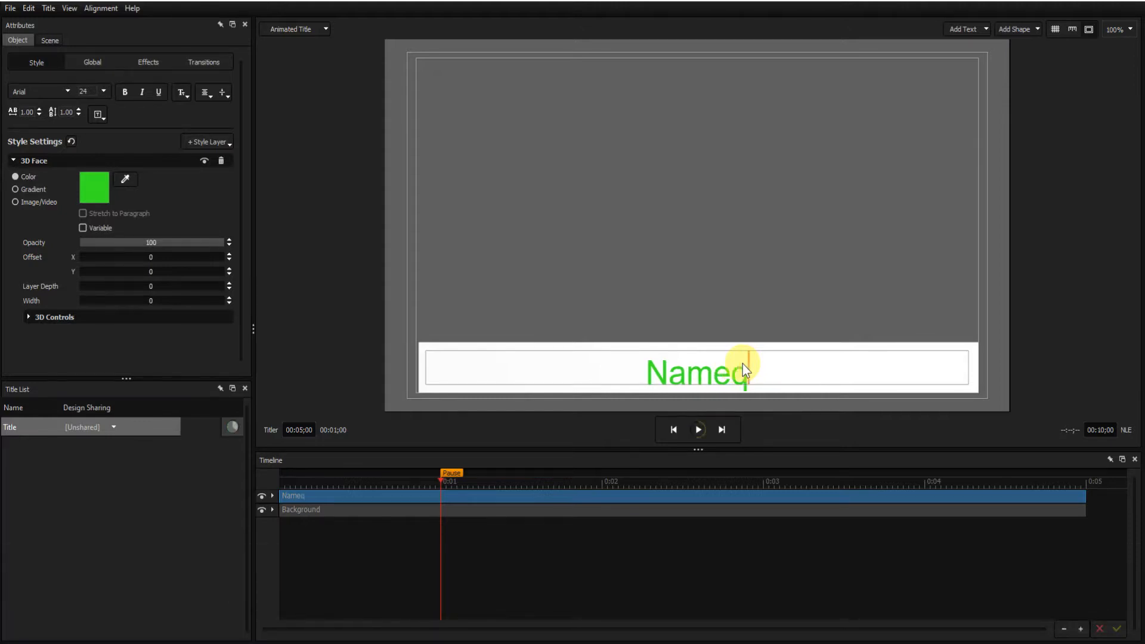
pyautogui.write('g')
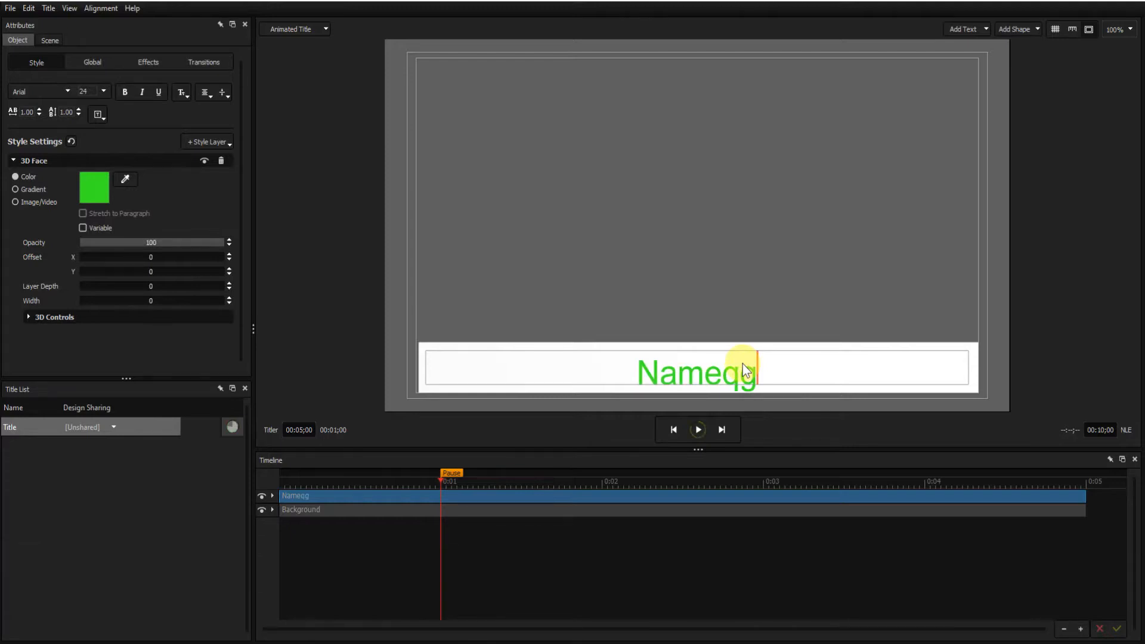
# Raise the Nameqg text to a Y position of -47.7 so that it sits vertically centered on the Background bar.
pyautogui.press('Escape')
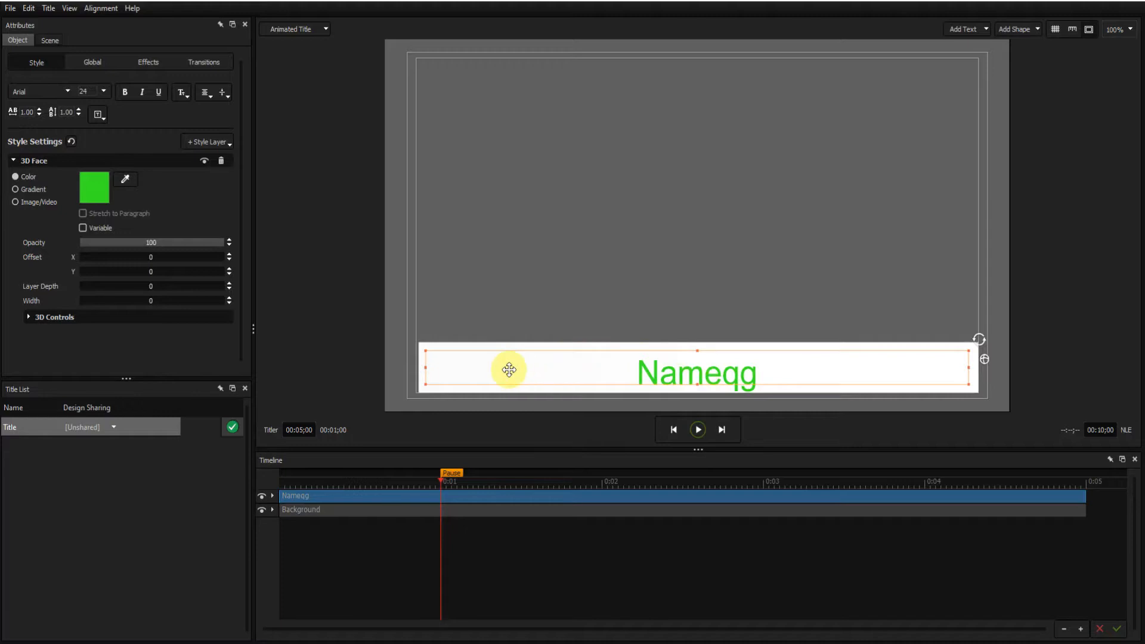
pyautogui.click(92, 63)
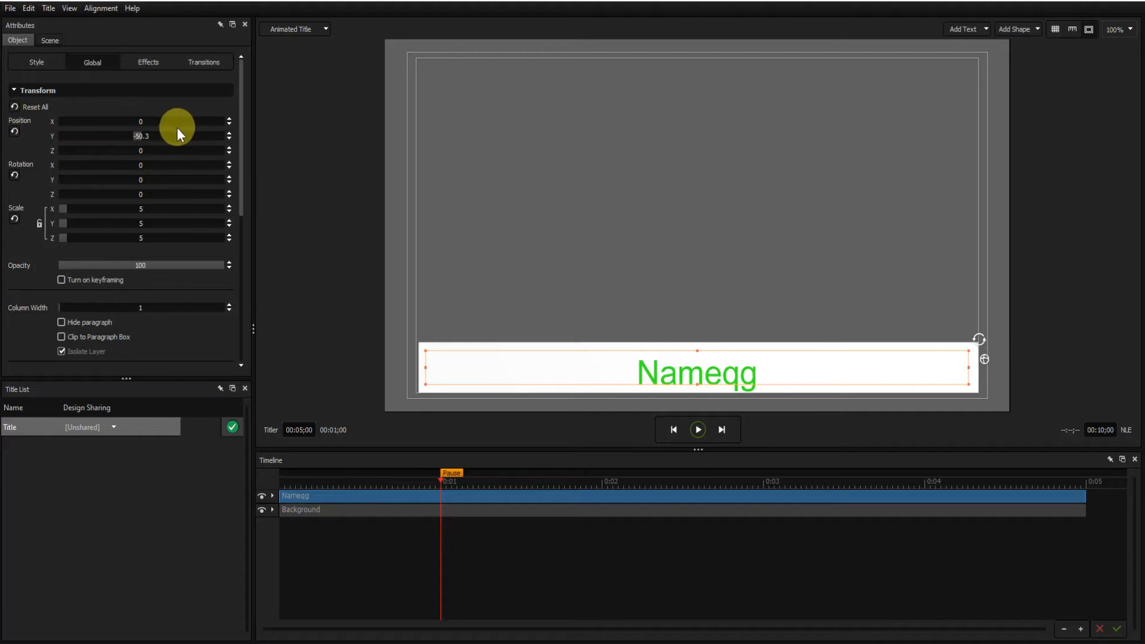
pyautogui.click(229, 133)
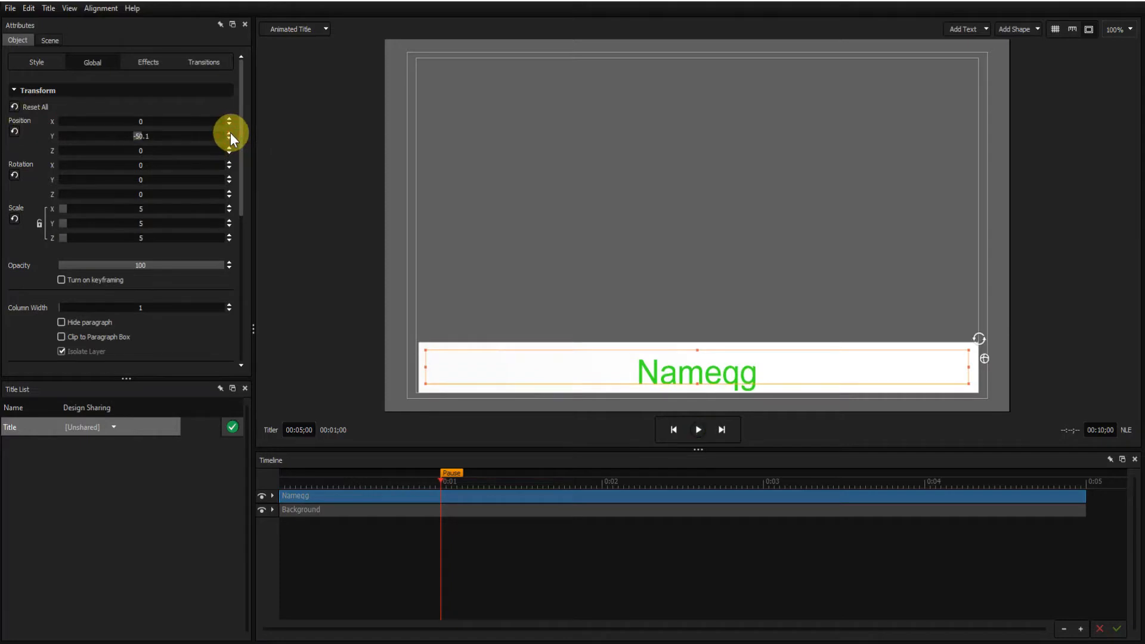
pyautogui.click(230, 134)
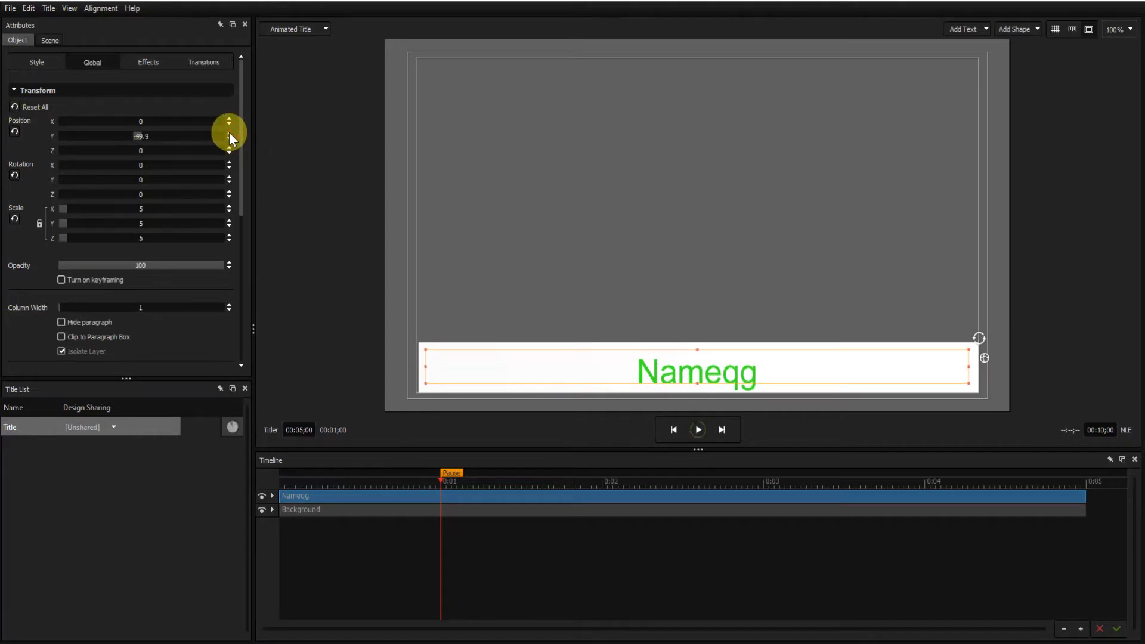
pyautogui.click(229, 134)
pyautogui.click(229, 134)
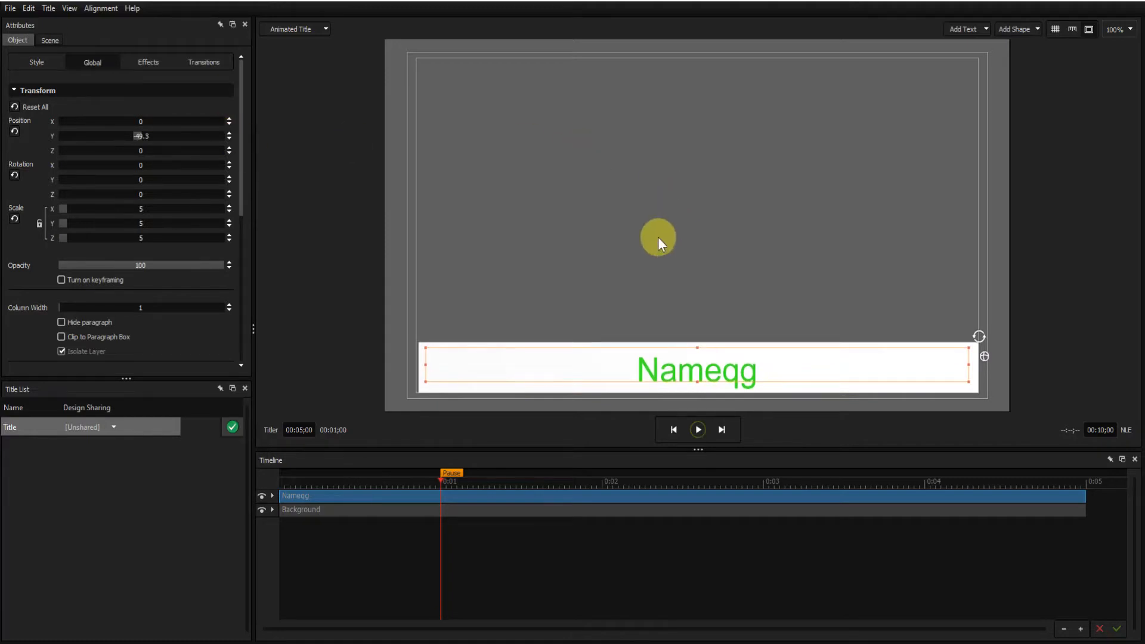
pyautogui.click(659, 238)
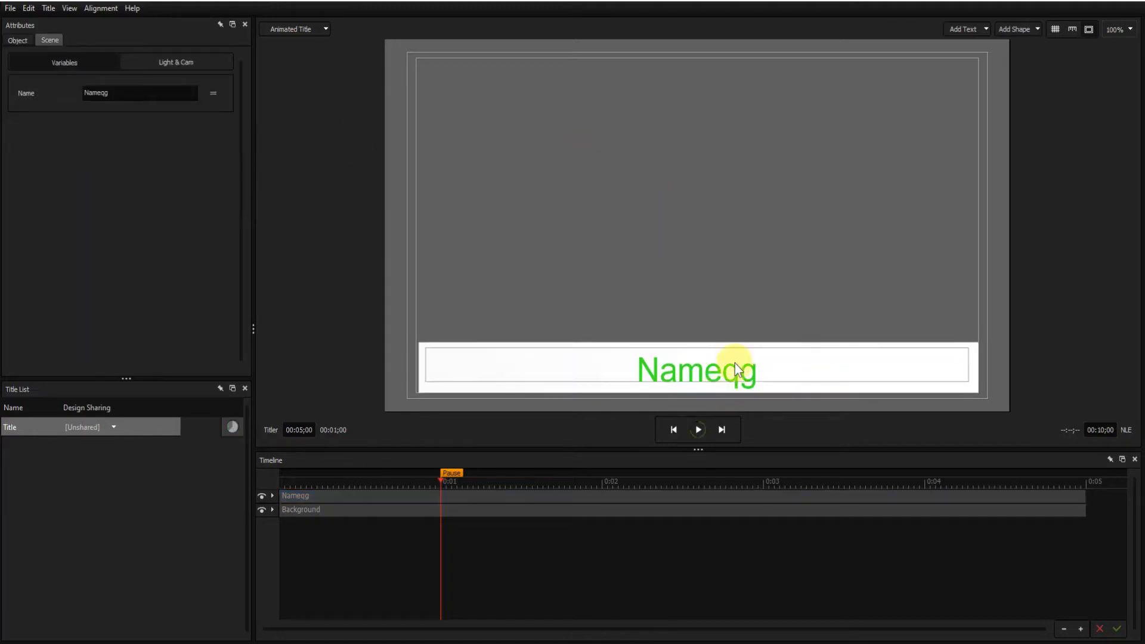
pyautogui.click(476, 500)
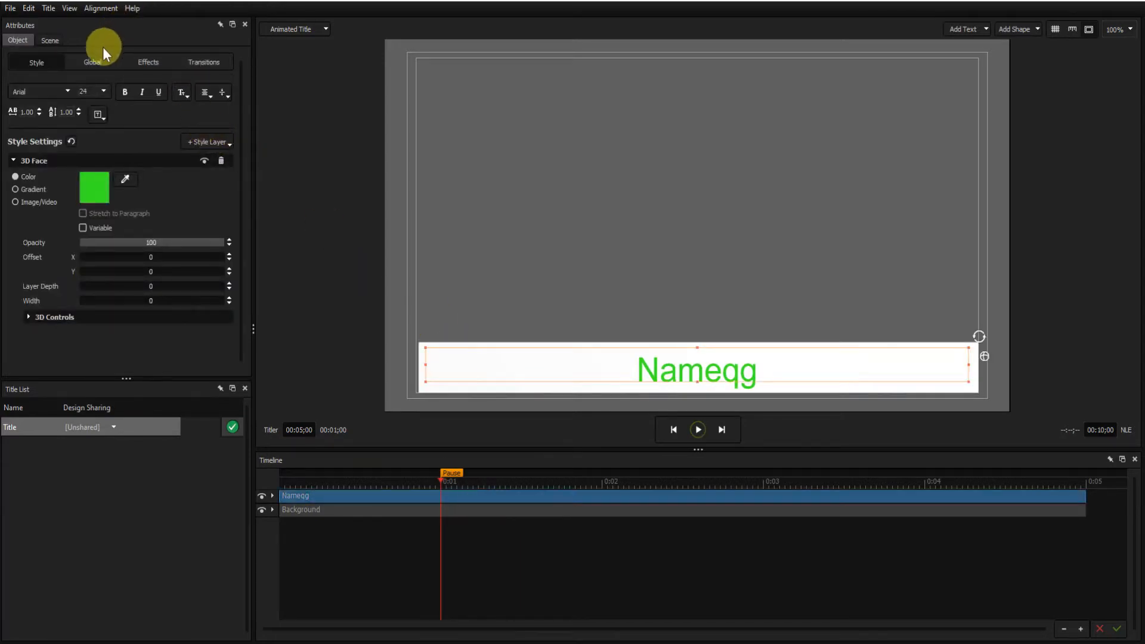
pyautogui.click(96, 64)
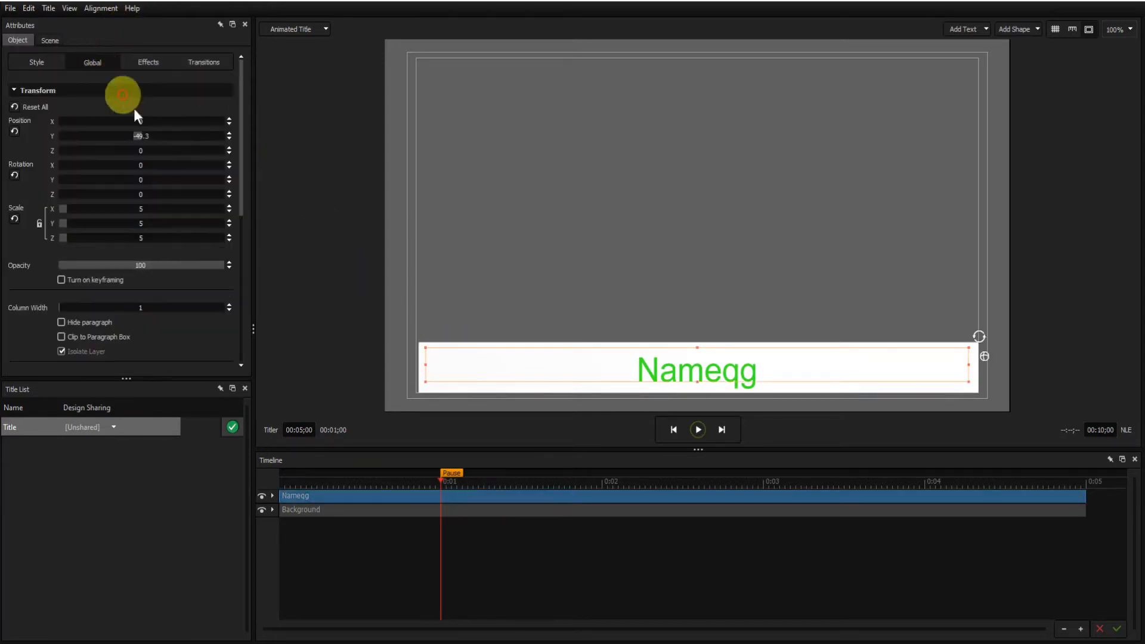
pyautogui.click(231, 134)
pyautogui.click(230, 134)
pyautogui.click(230, 133)
pyautogui.click(230, 133)
pyautogui.click(230, 134)
pyautogui.click(230, 133)
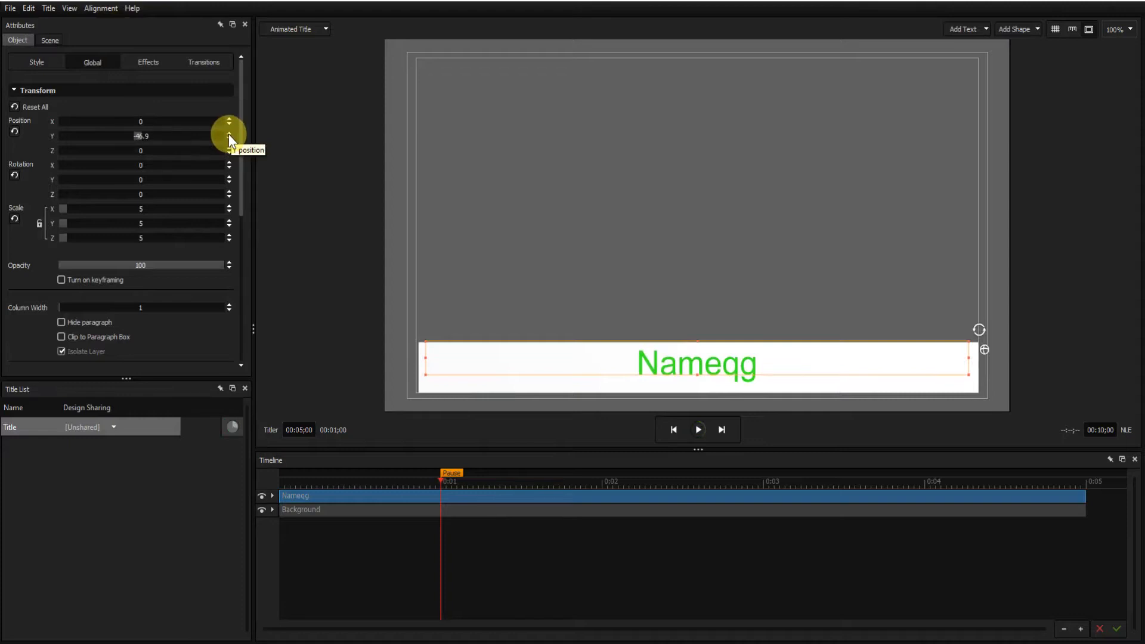
pyautogui.click(230, 139)
pyautogui.click(230, 139)
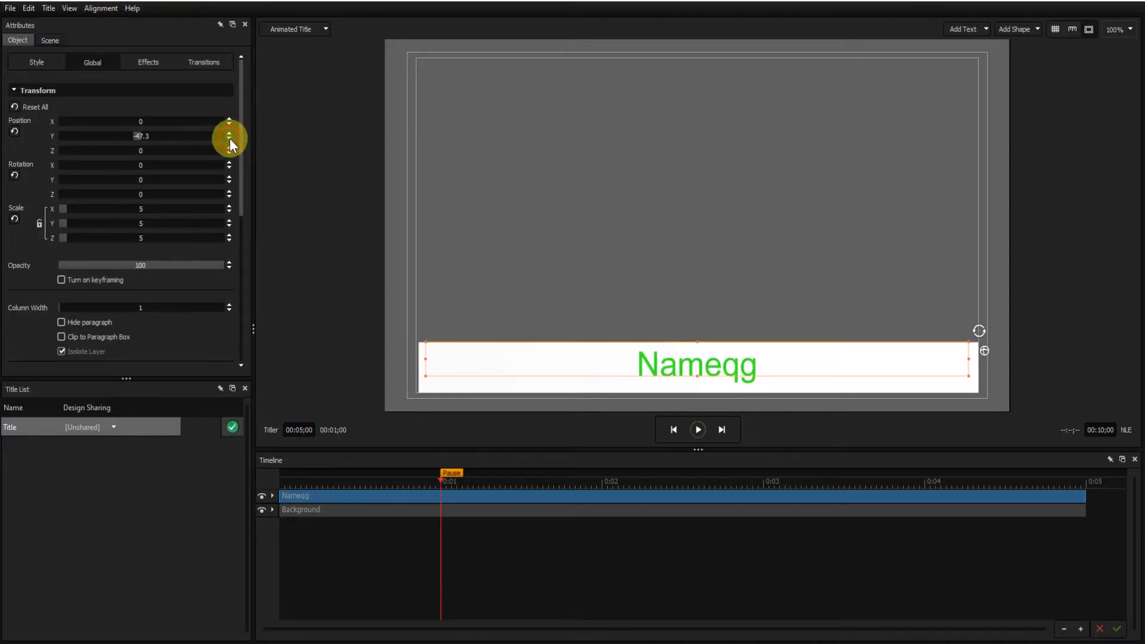
pyautogui.click(229, 139)
pyautogui.click(230, 139)
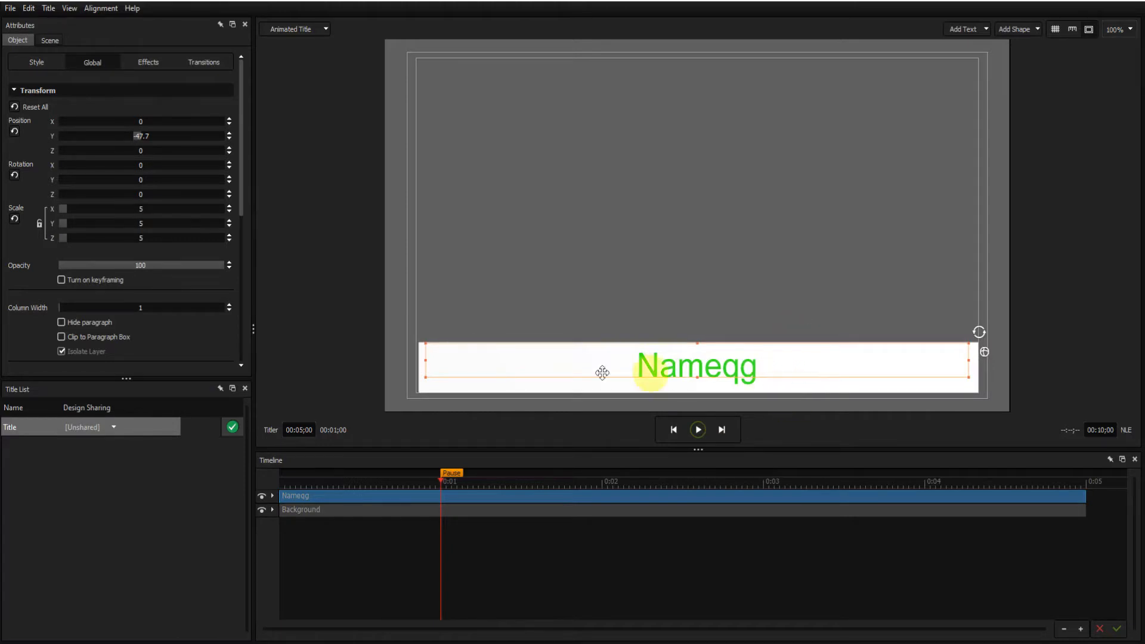
# Slim the Background bar to a Y scale of about 5.2 and fill its face with the image Elegant_green.jpg.
pyautogui.click(515, 511)
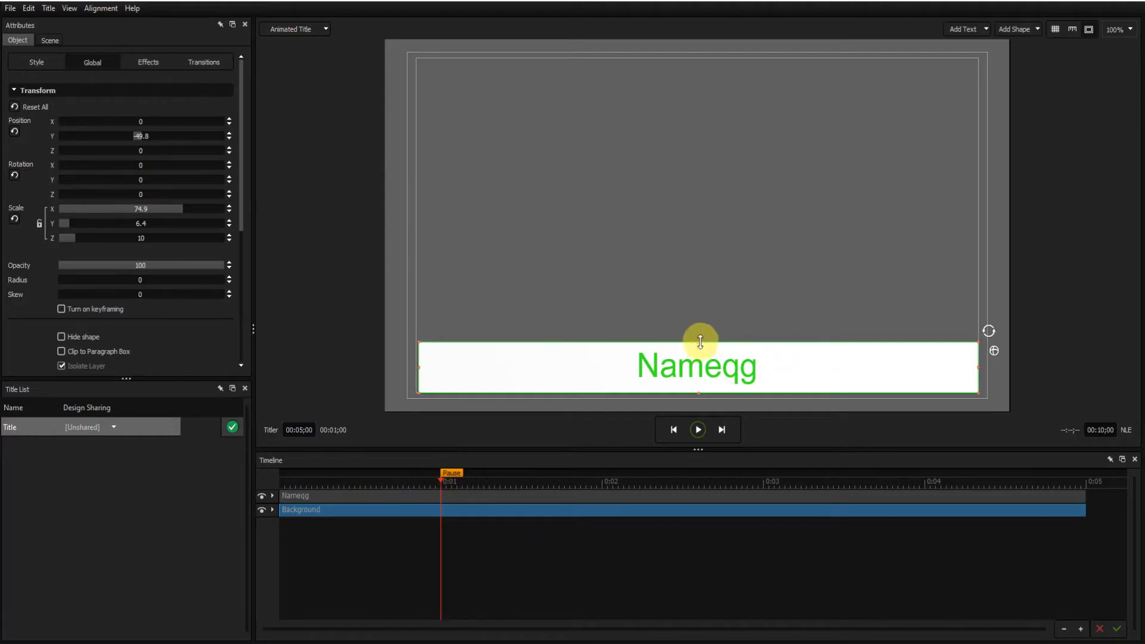
pyautogui.moveTo(698, 342); pyautogui.dragTo(696, 347)
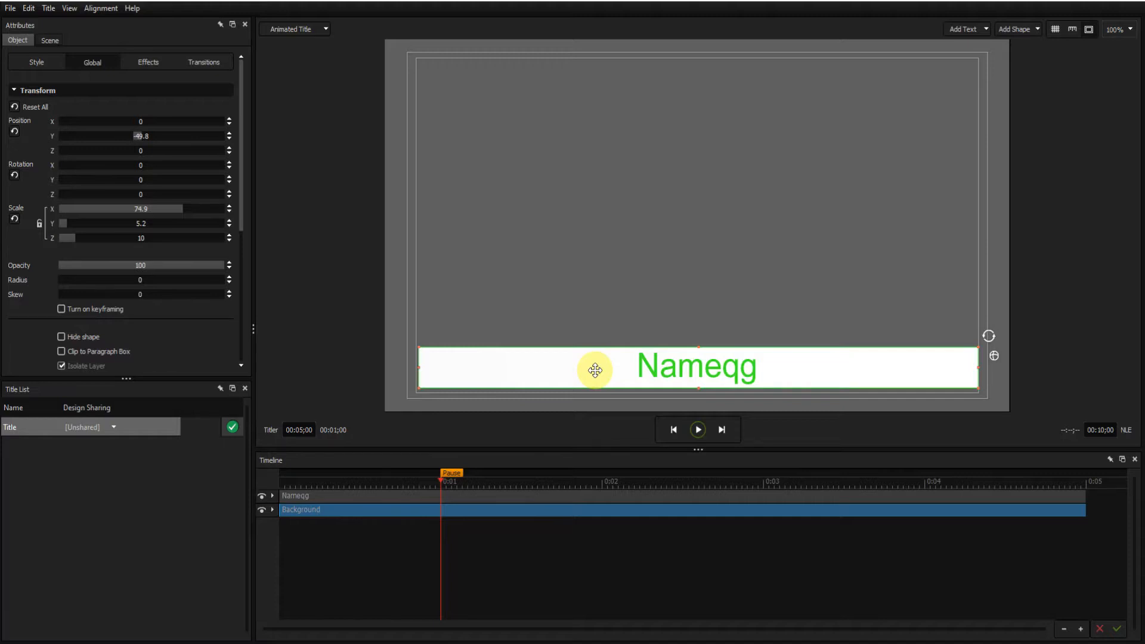
pyautogui.click(36, 62)
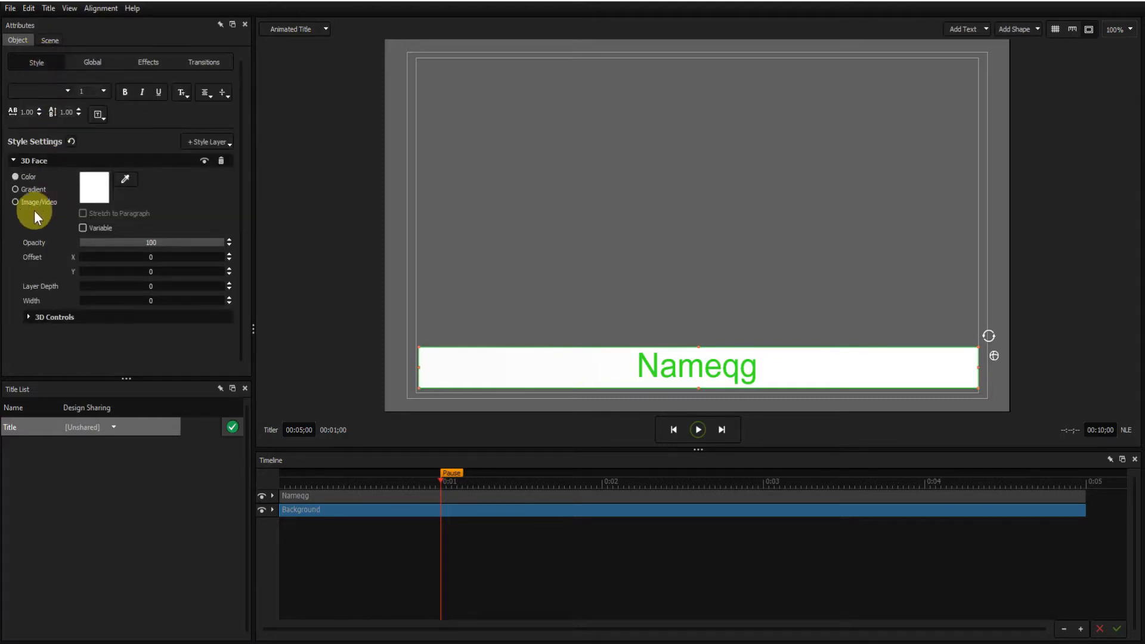
pyautogui.click(15, 201)
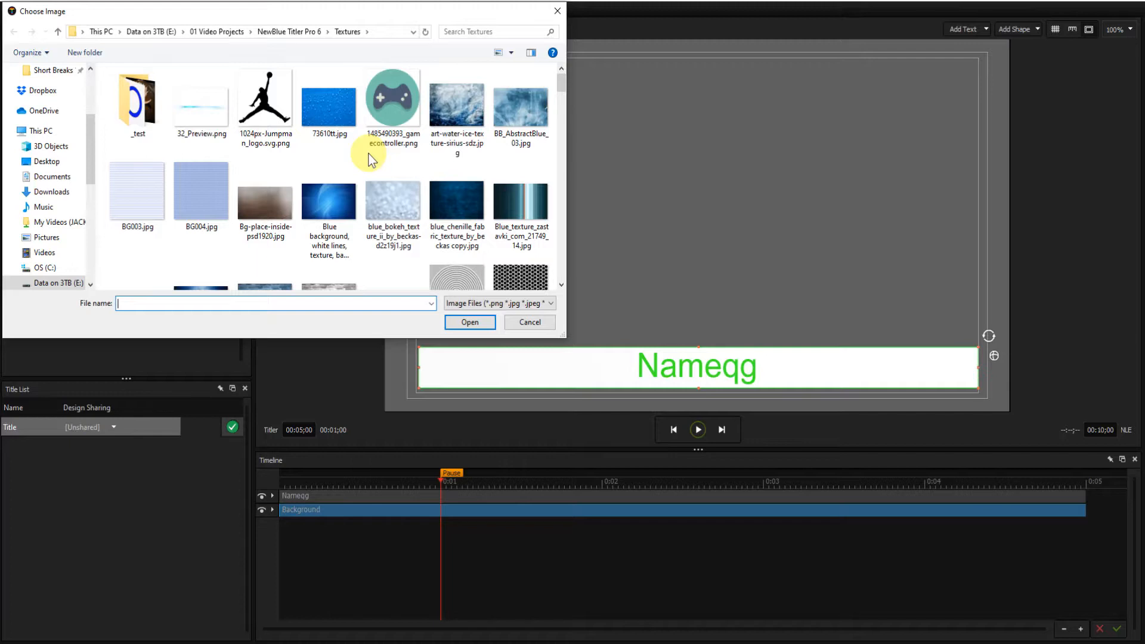
pyautogui.scroll(-2, 371, 158)
pyautogui.scroll(-3, 367, 152)
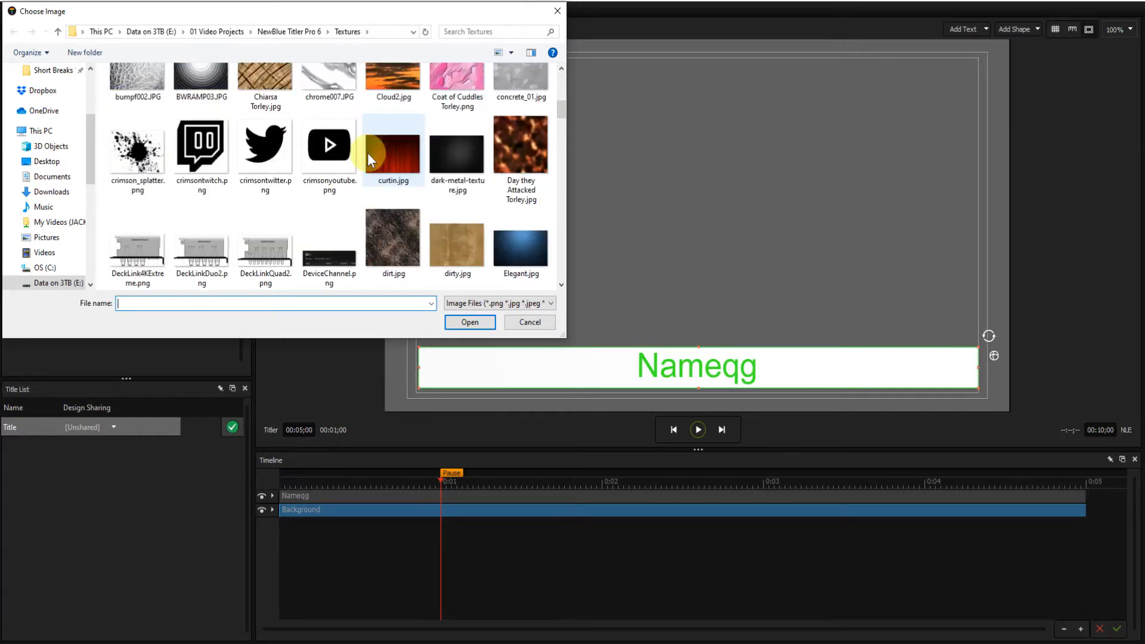
pyautogui.scroll(-2, 367, 153)
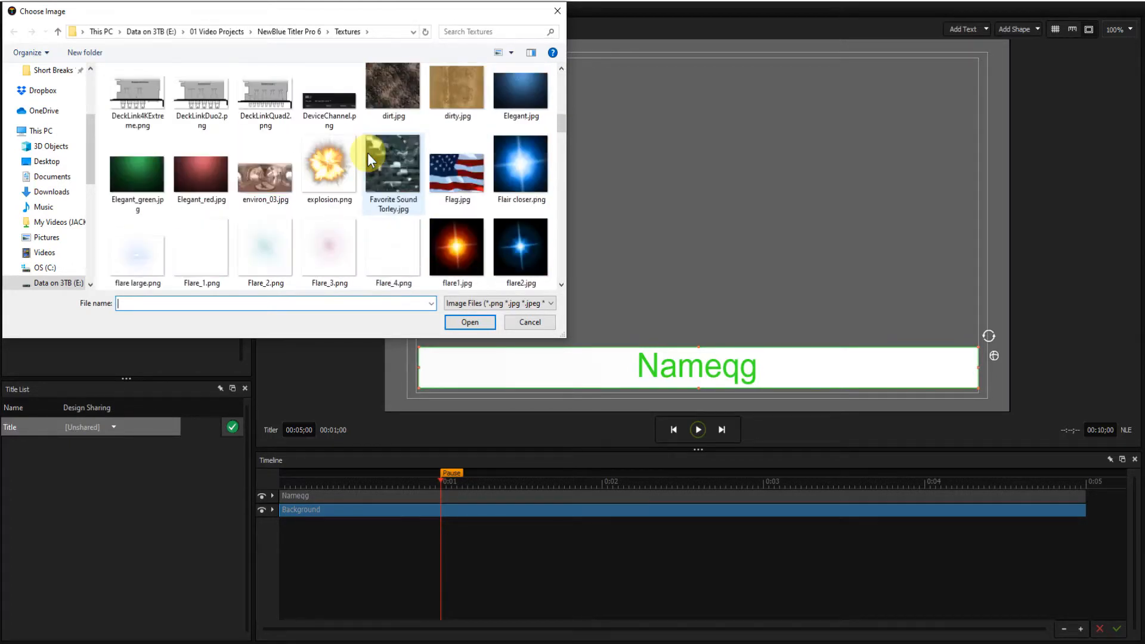
pyautogui.click(141, 173)
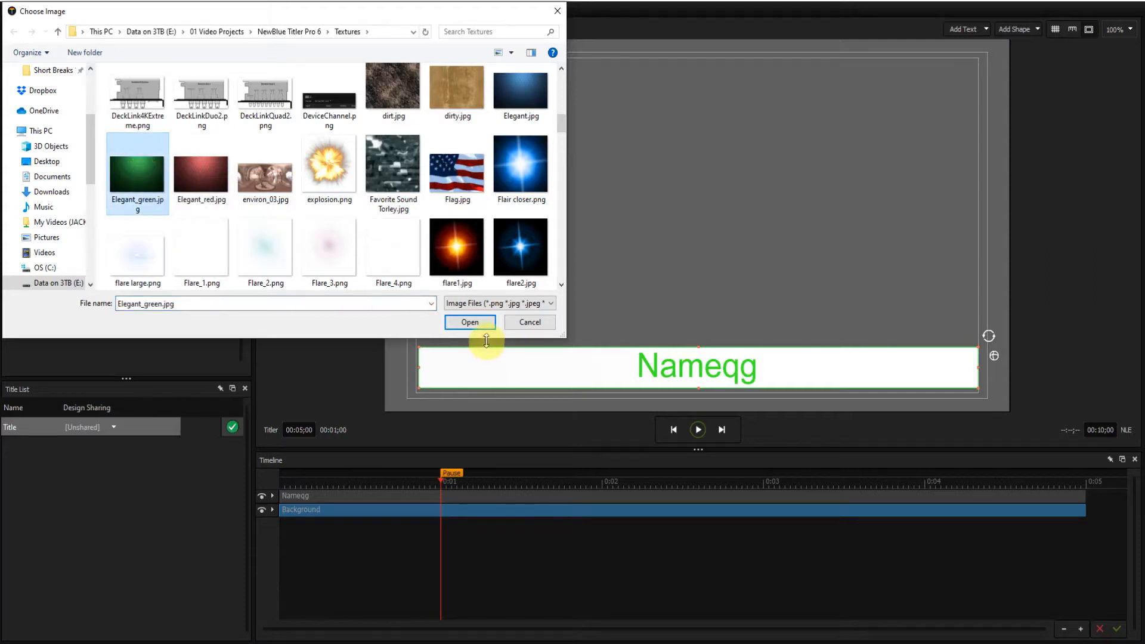
pyautogui.click(478, 321)
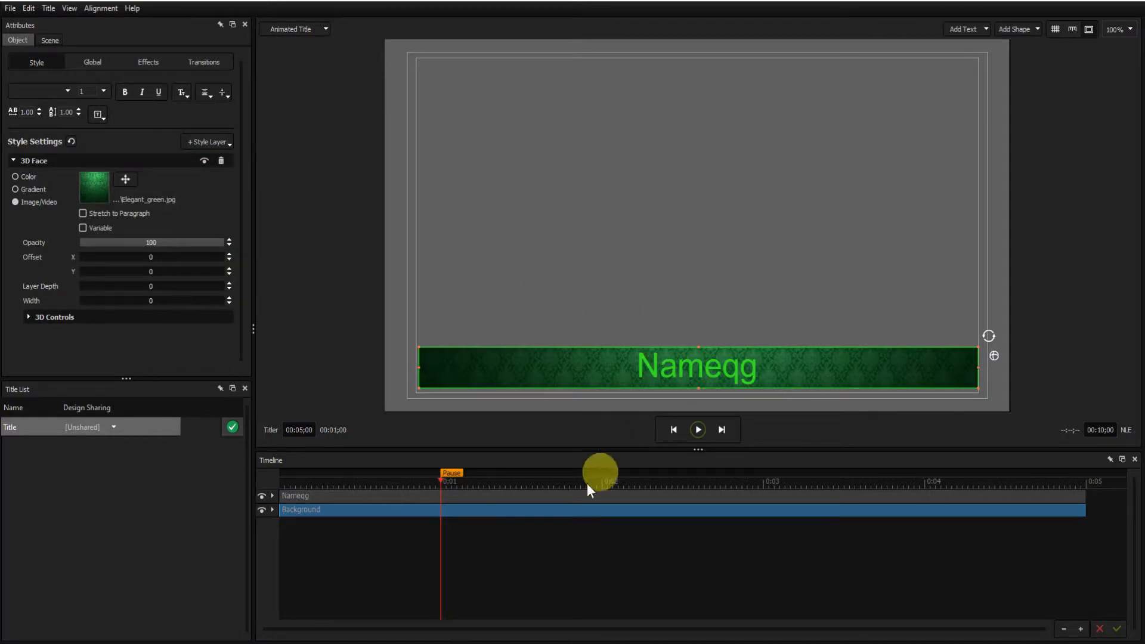
# Change the Nameqg text's face color to pure white, RGB 255, 255, 255.
pyautogui.click(532, 498)
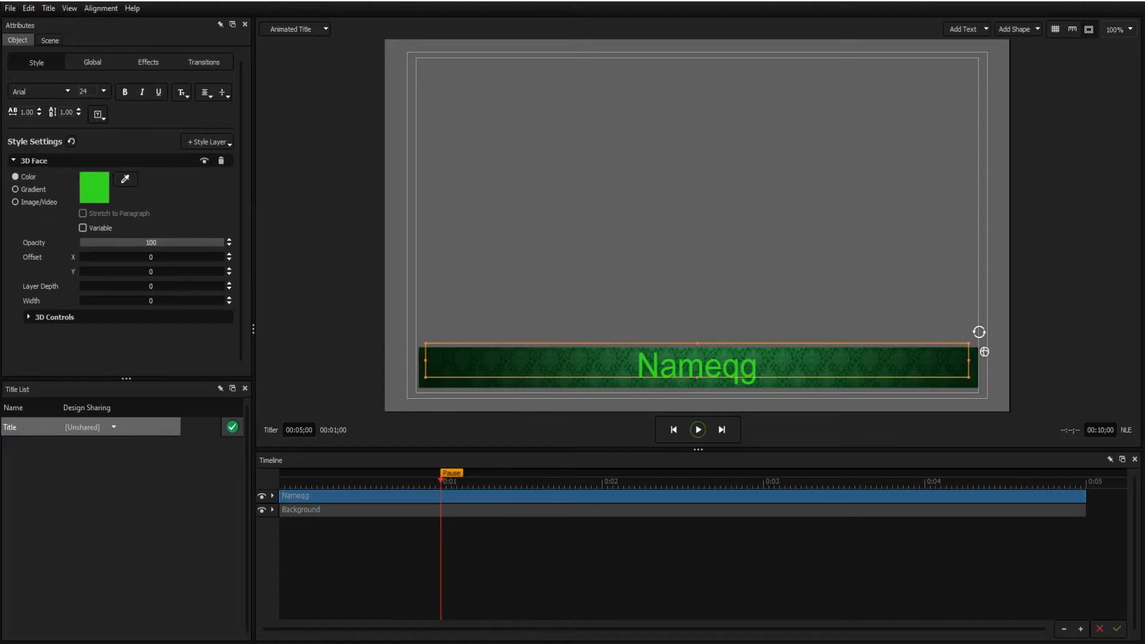
pyautogui.click(94, 188)
pyautogui.moveTo(280, 179); pyautogui.dragTo(316, 138)
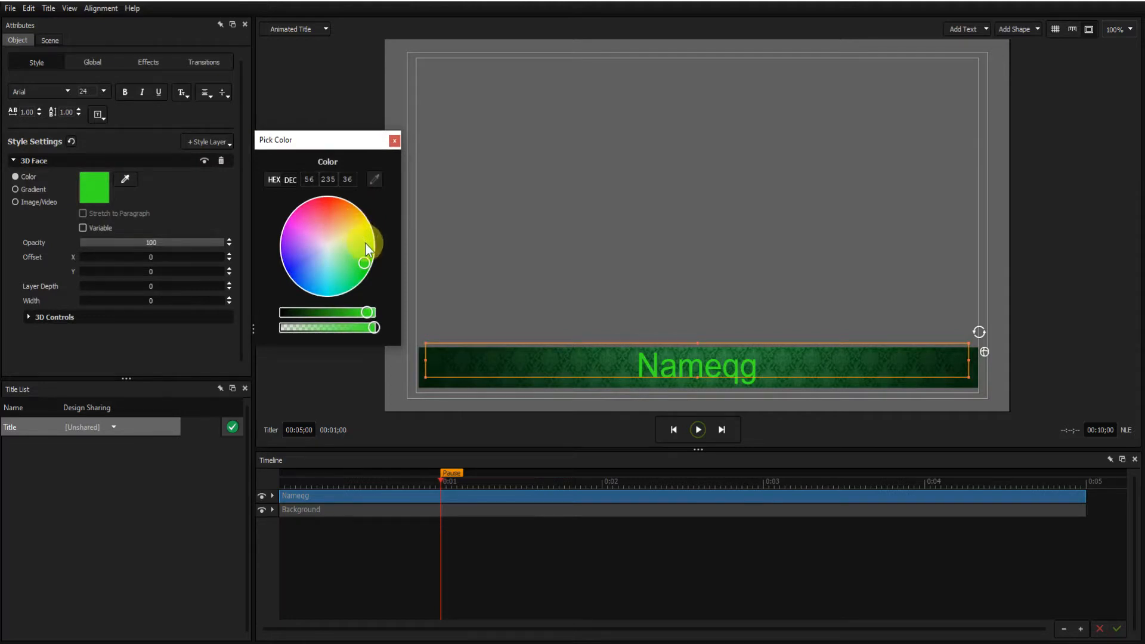
pyautogui.click(324, 245)
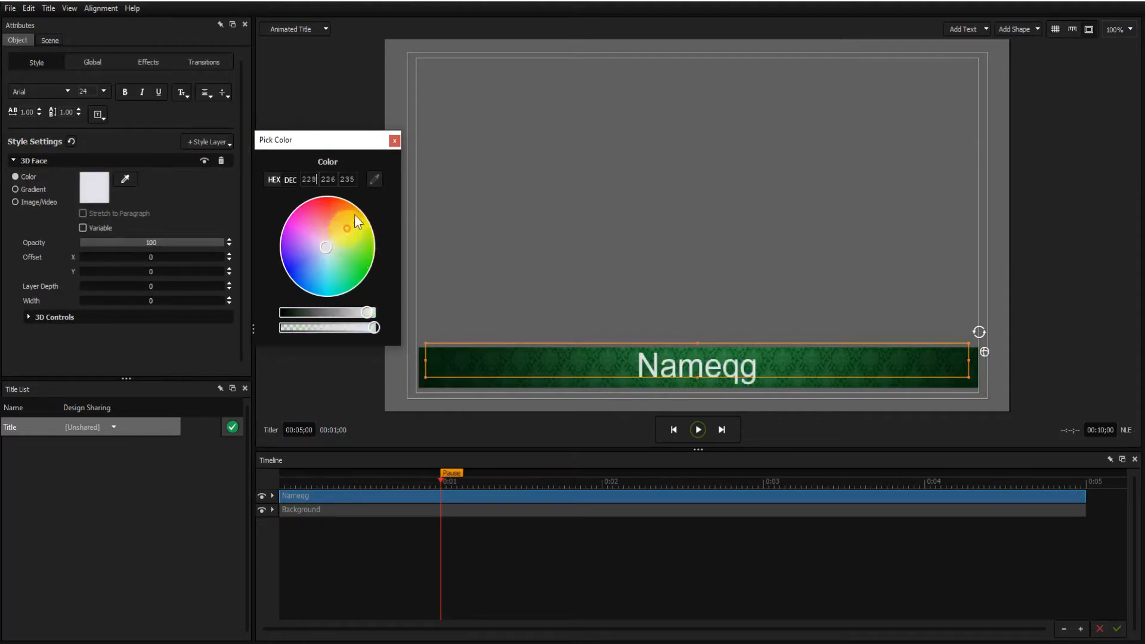
pyautogui.click(374, 178)
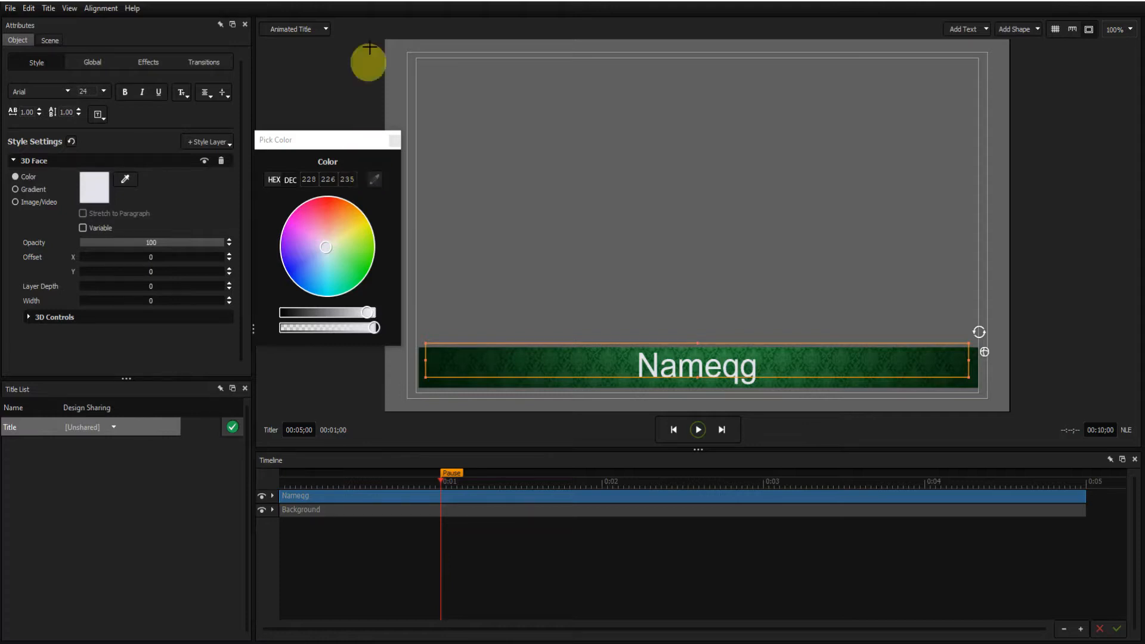
pyautogui.click(391, 2)
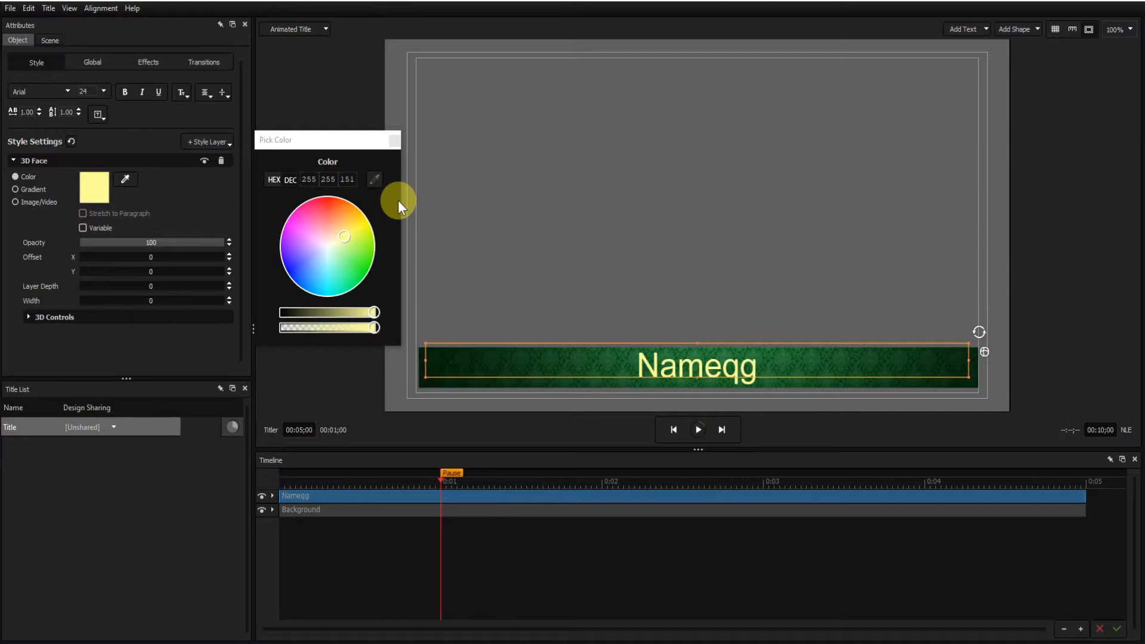
pyautogui.doubleClick(349, 180)
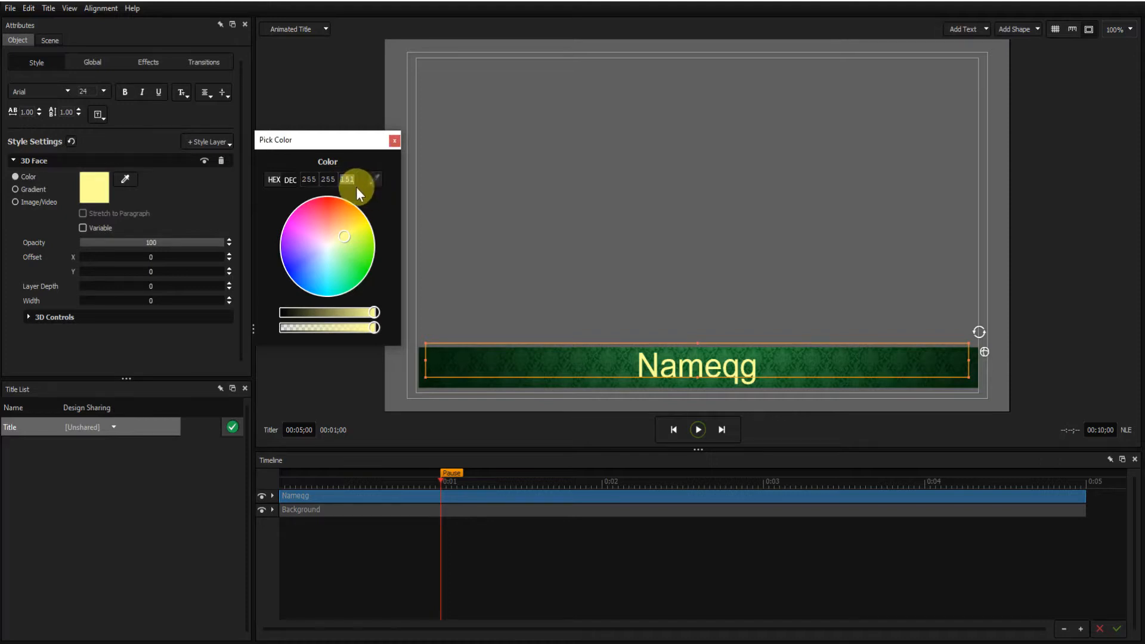
pyautogui.write('255')
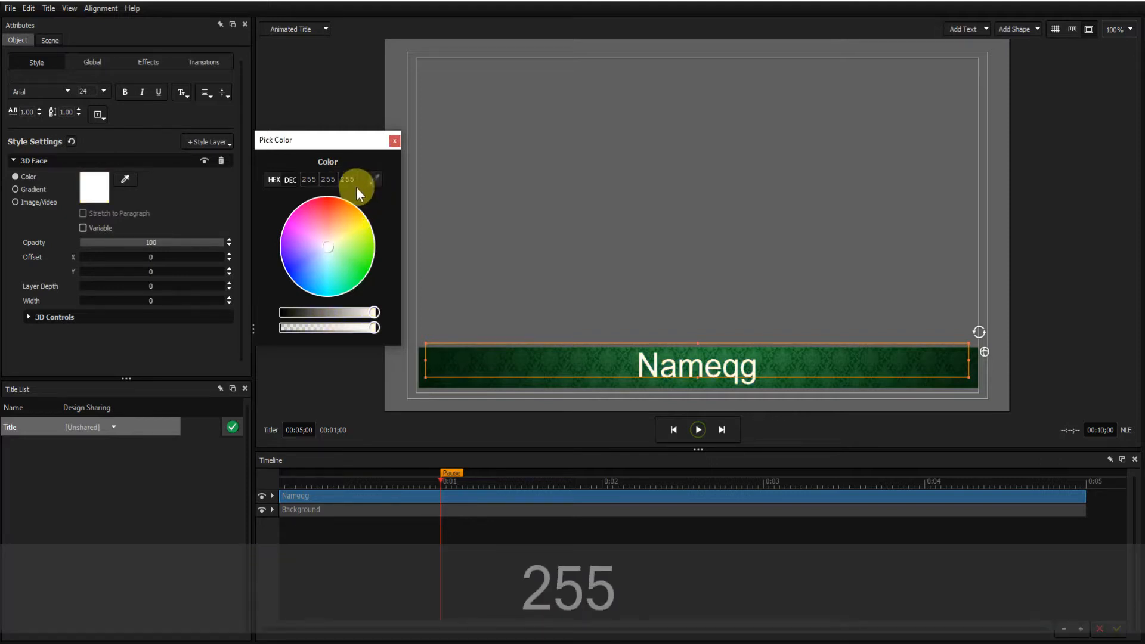
pyautogui.press('Return')
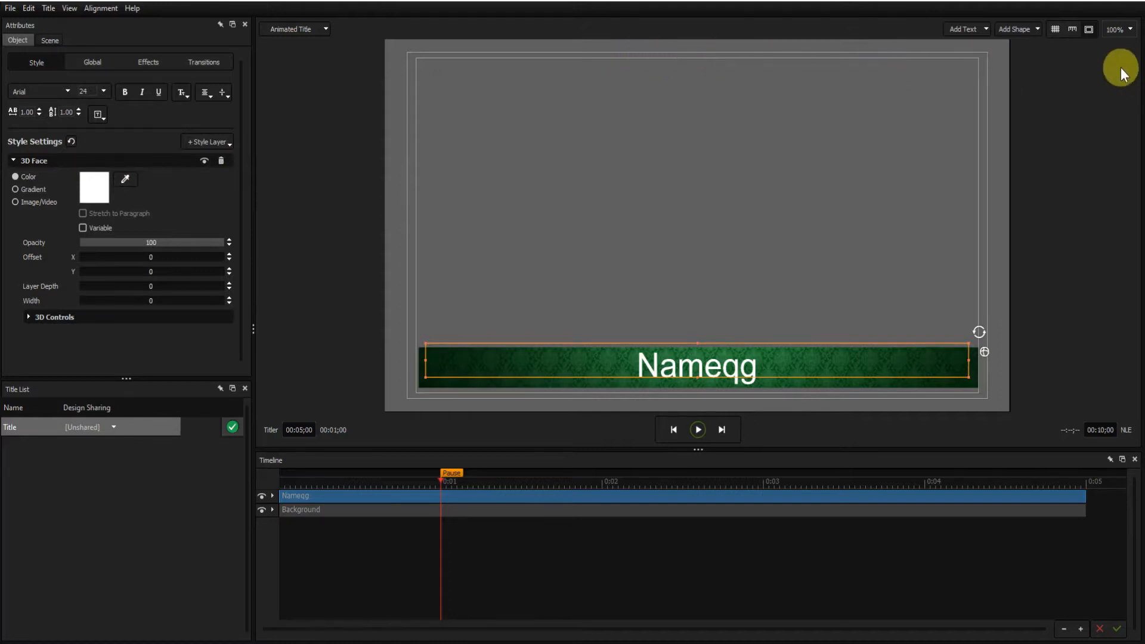
# With the rulers shown, move the vertical guide to about the frame's center and remove the horizontal guide from the canvas.
pyautogui.click(1071, 29)
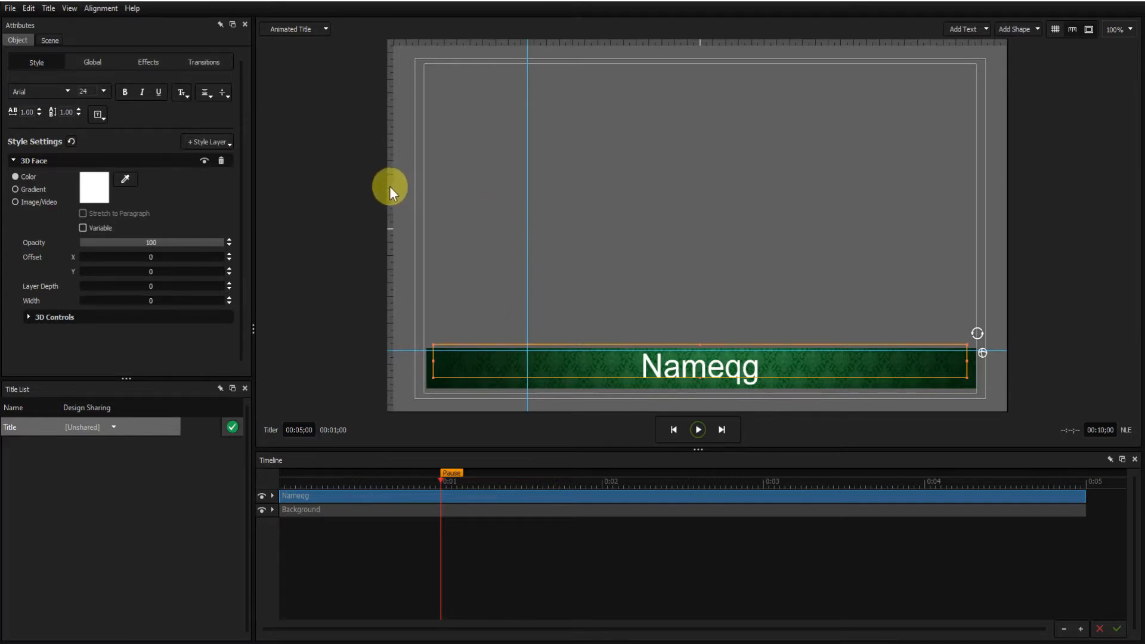
pyautogui.moveTo(388, 187); pyautogui.dragTo(331, 191)
pyautogui.moveTo(649, 41); pyautogui.dragTo(644, 2)
pyautogui.moveTo(527, 40); pyautogui.dragTo(700, 40)
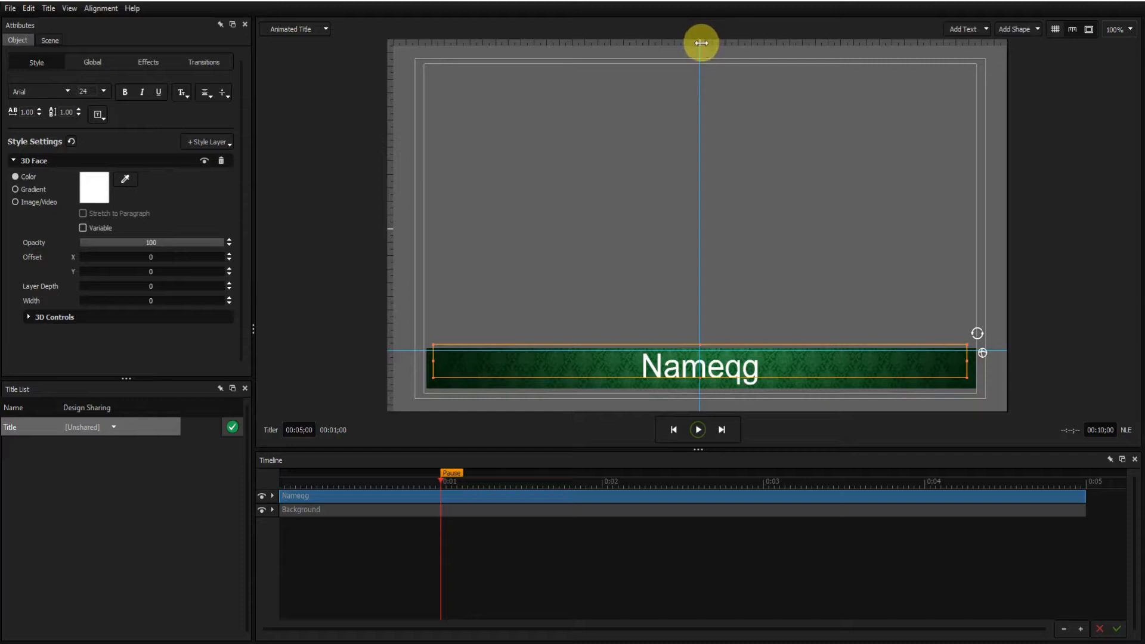
pyautogui.moveTo(702, 40); pyautogui.dragTo(704, 42)
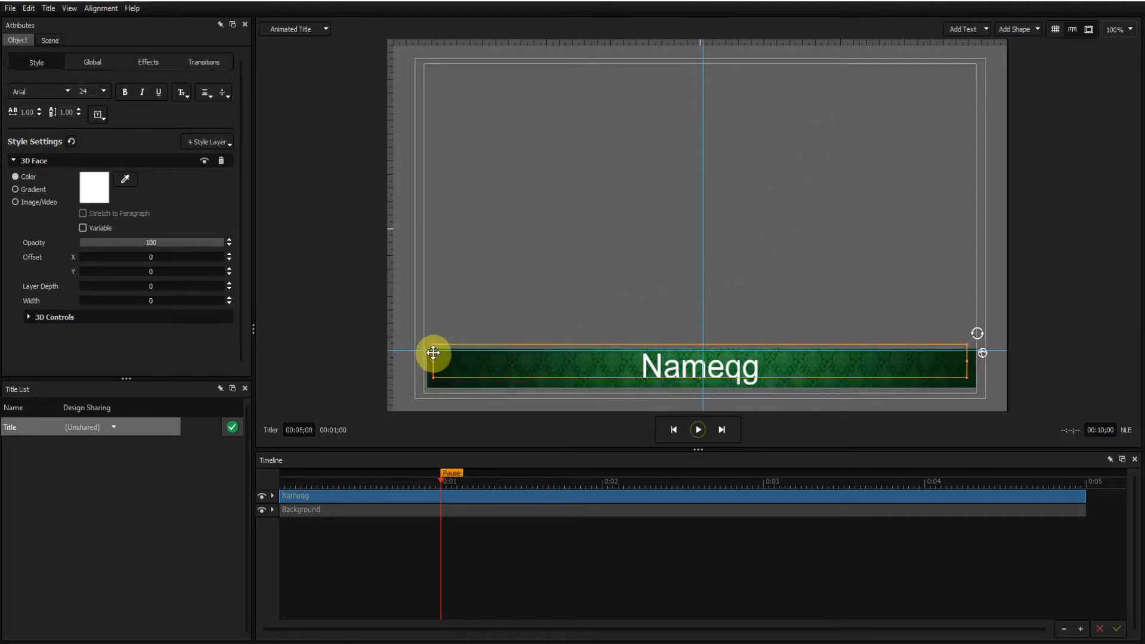
pyautogui.moveTo(391, 352); pyautogui.dragTo(383, 454)
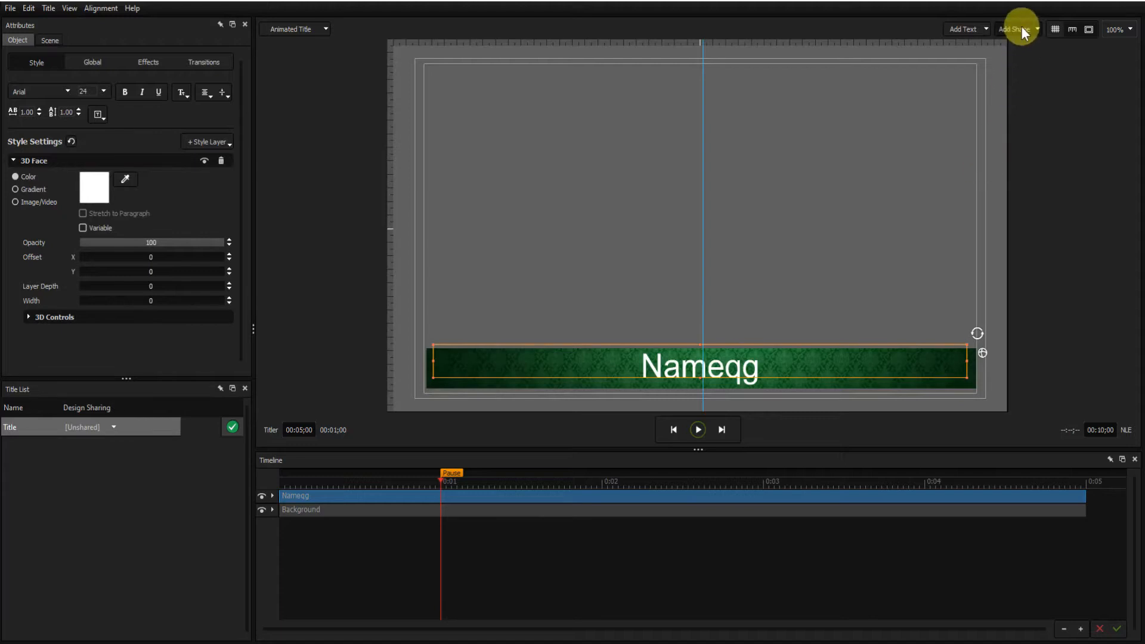
# Add a rectangle shape to the title and rename its layer Left Mask.
pyautogui.click(1038, 28)
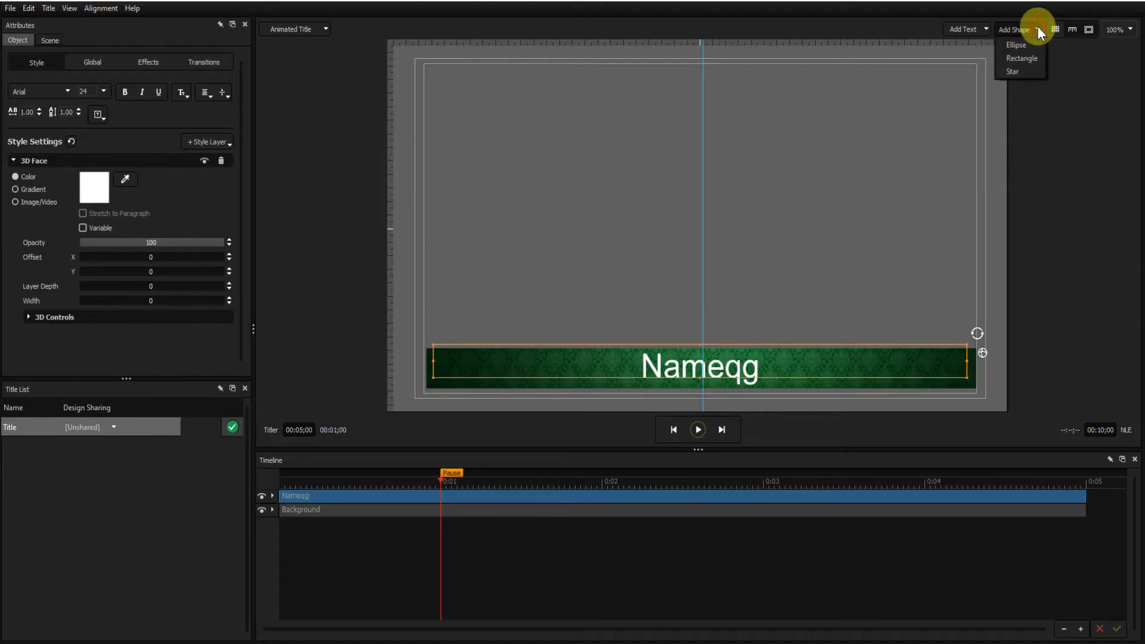
pyautogui.click(1028, 59)
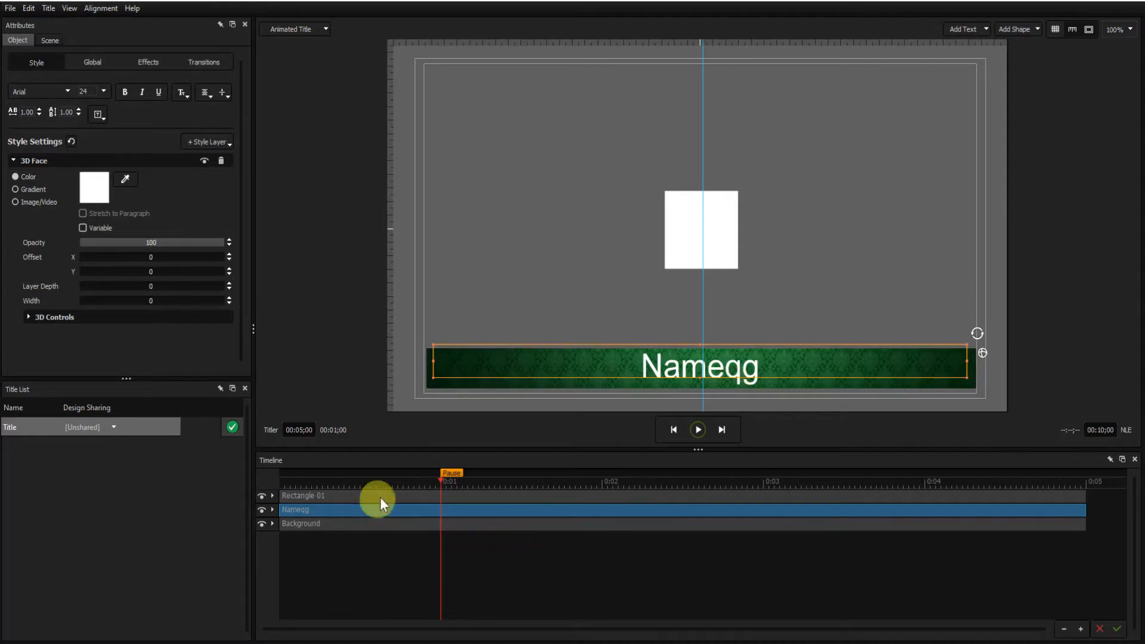
pyautogui.click(695, 242)
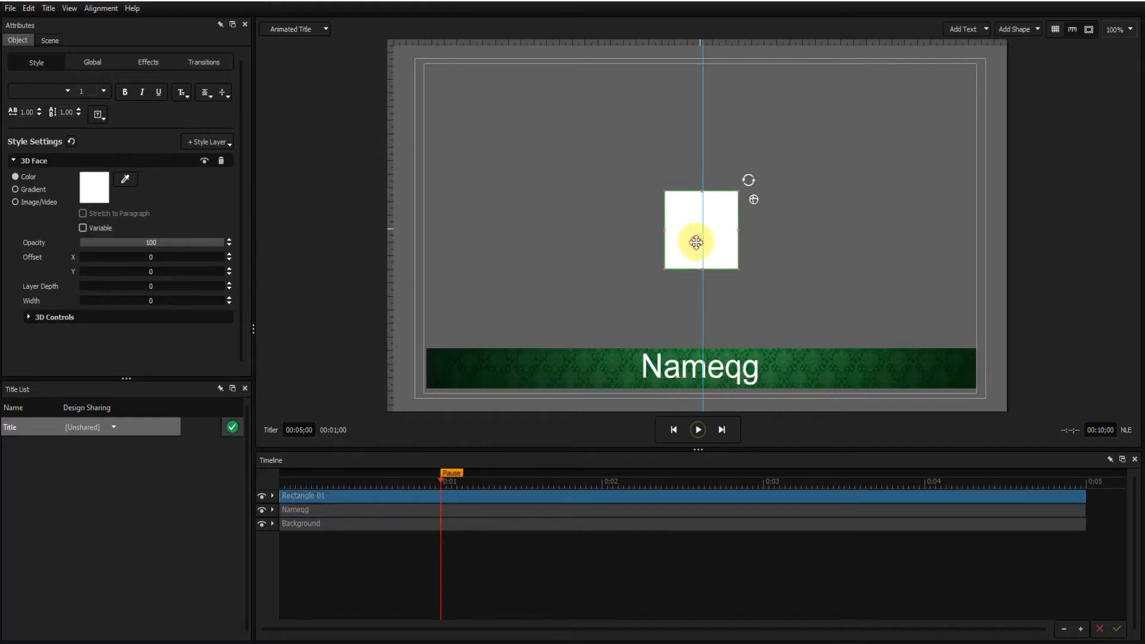
pyautogui.rightClick(330, 495)
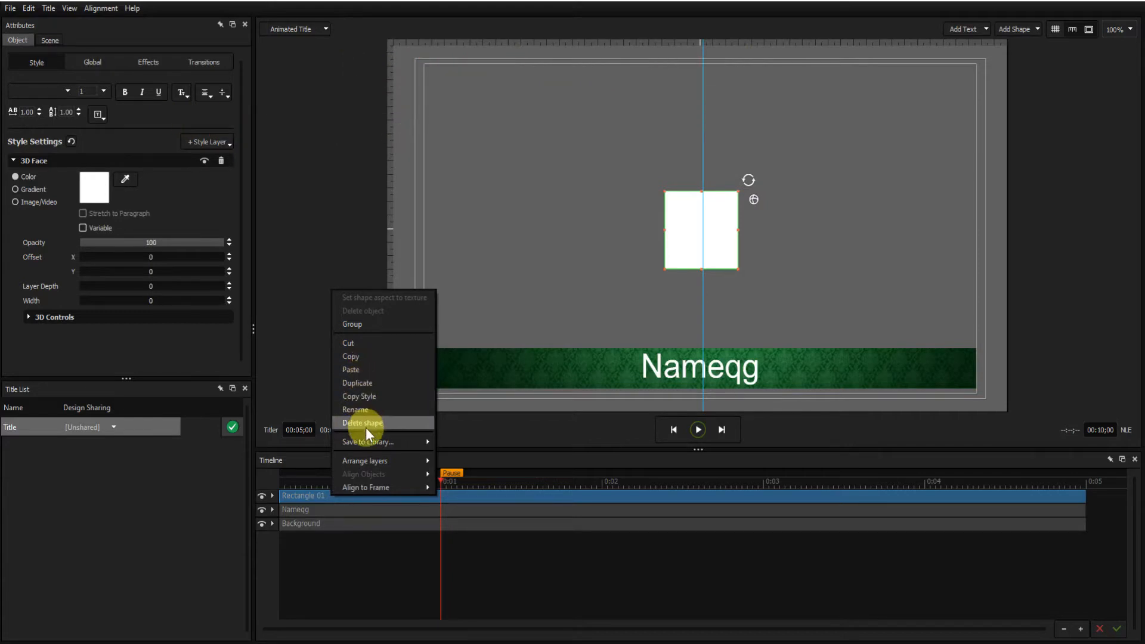
pyautogui.click(367, 410)
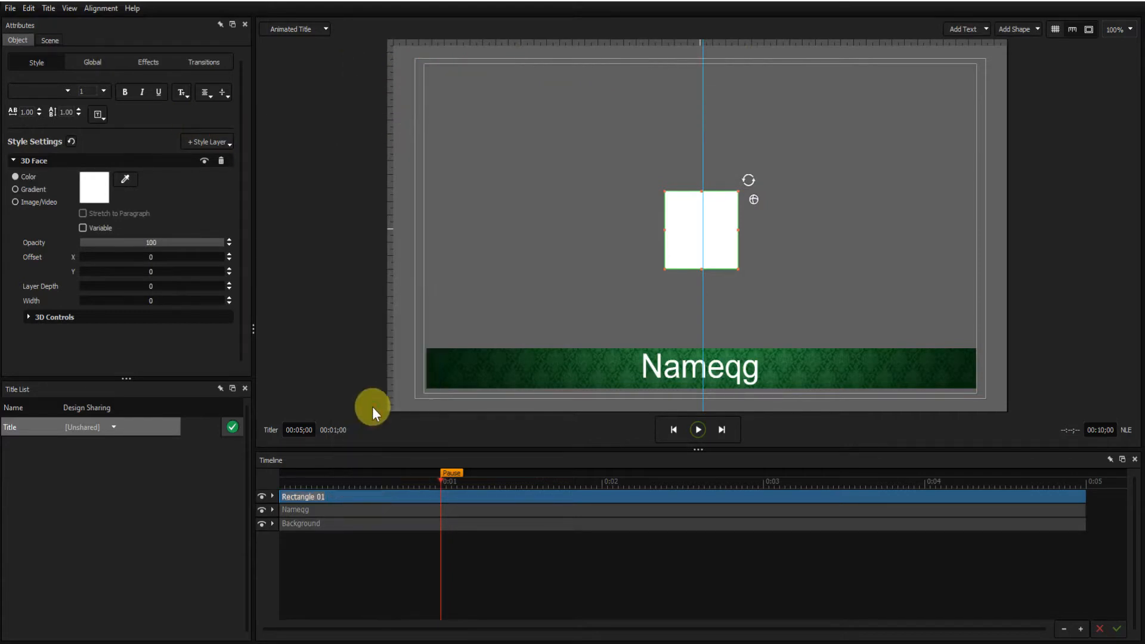
pyautogui.write('Lef')
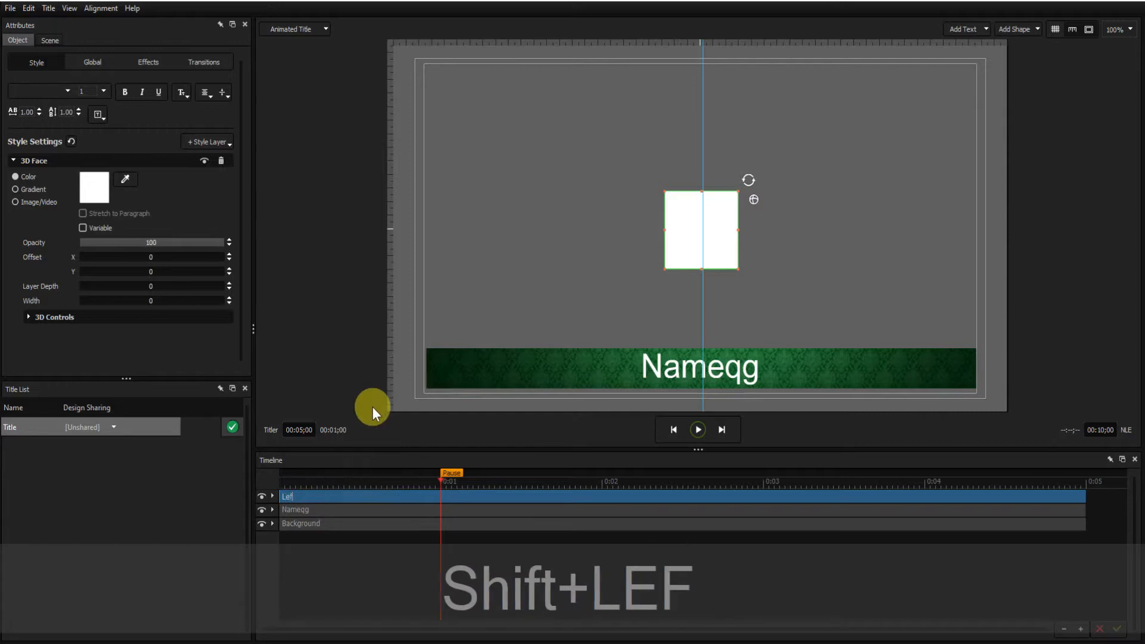
pyautogui.write('t Mask')
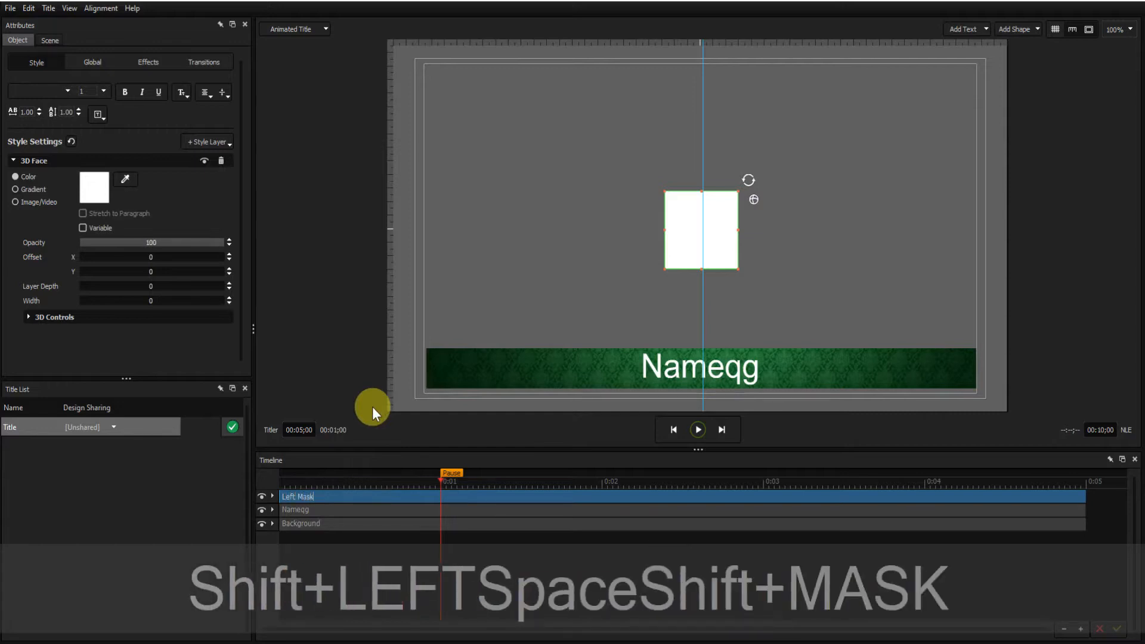
pyautogui.press('Return')
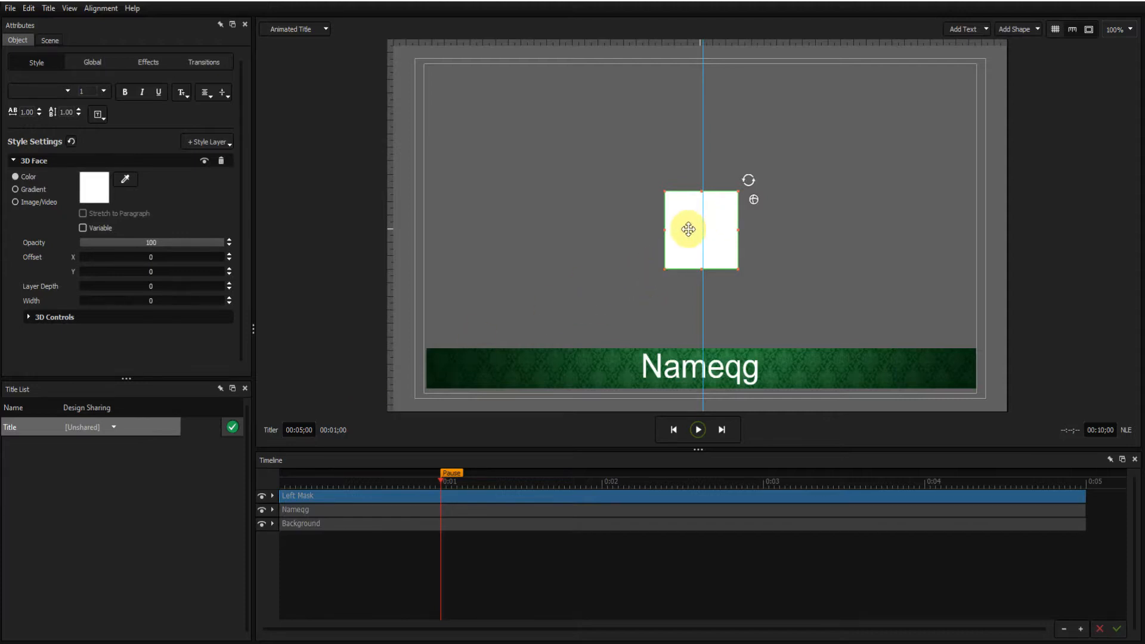
# Move the Left Mask over the green bar to position X -13.5, Y -49.4, aligning its right edge with the vertical guide.
pyautogui.moveTo(688, 229); pyautogui.dragTo(599, 362)
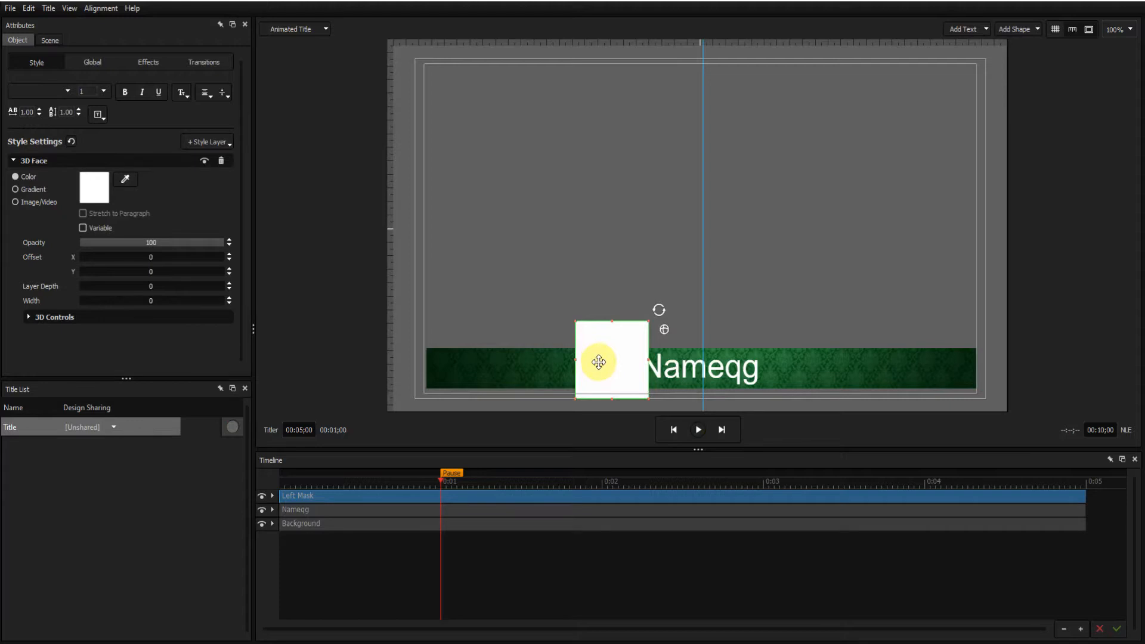
pyautogui.moveTo(599, 362); pyautogui.dragTo(598, 366)
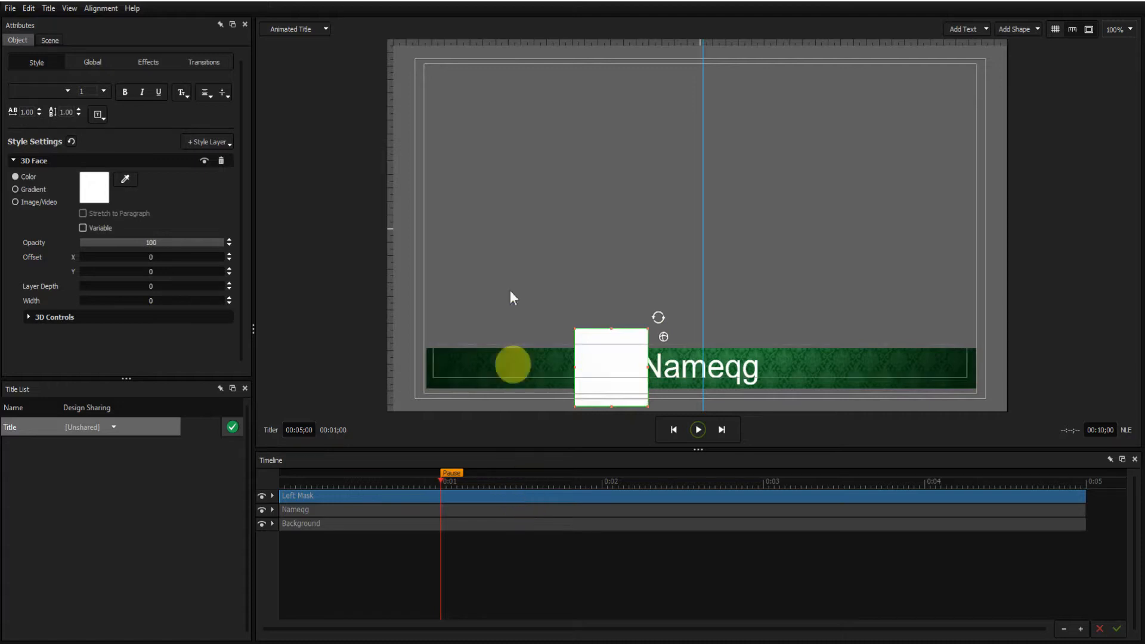
pyautogui.click(93, 64)
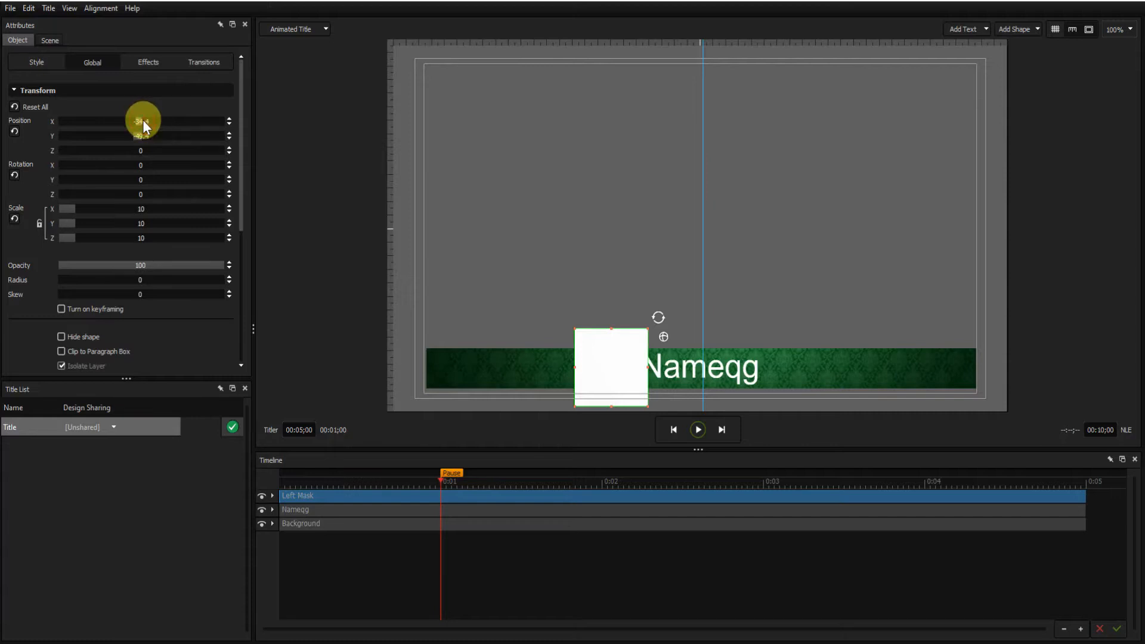
pyautogui.moveTo(142, 120); pyautogui.dragTo(149, 121)
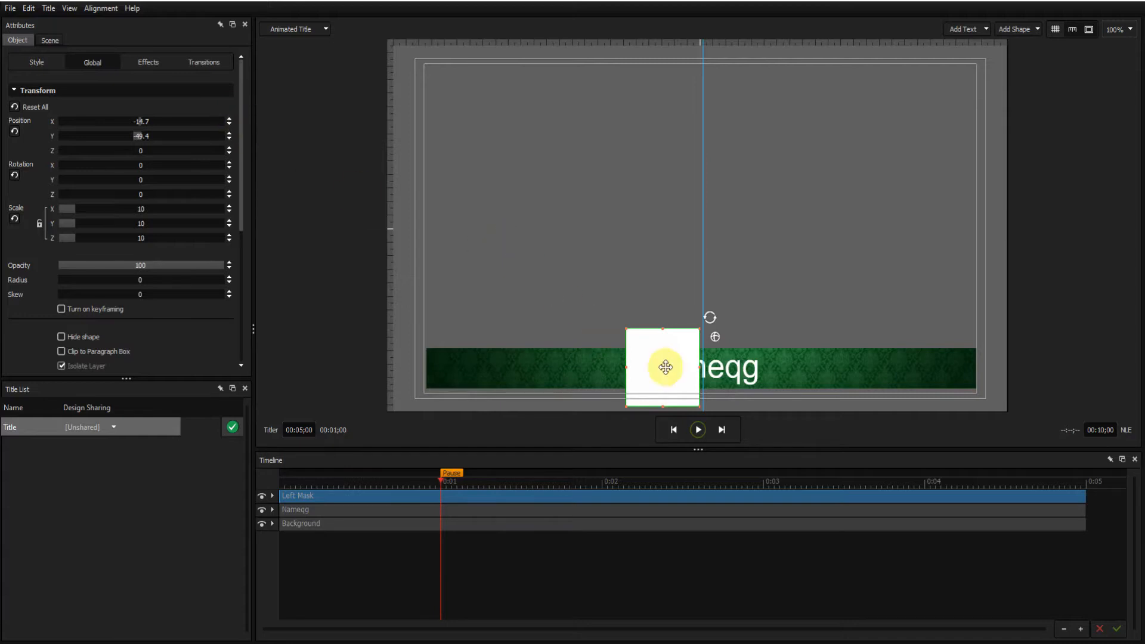
pyautogui.click(230, 118)
pyautogui.click(229, 118)
pyautogui.click(230, 119)
pyautogui.click(229, 118)
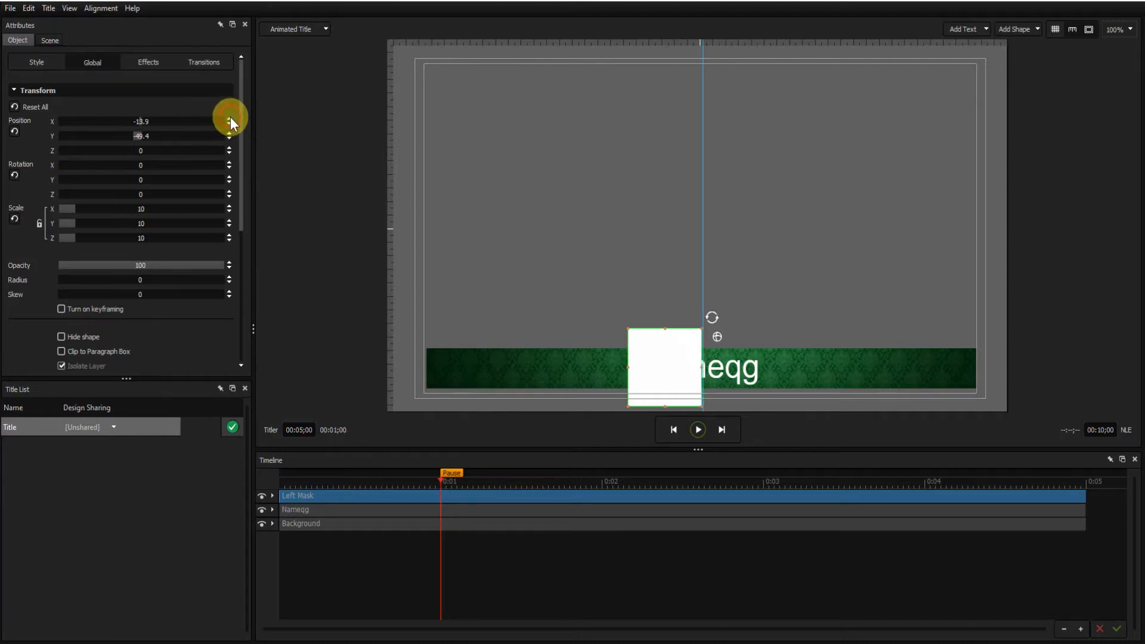
pyautogui.click(230, 118)
pyautogui.click(230, 118)
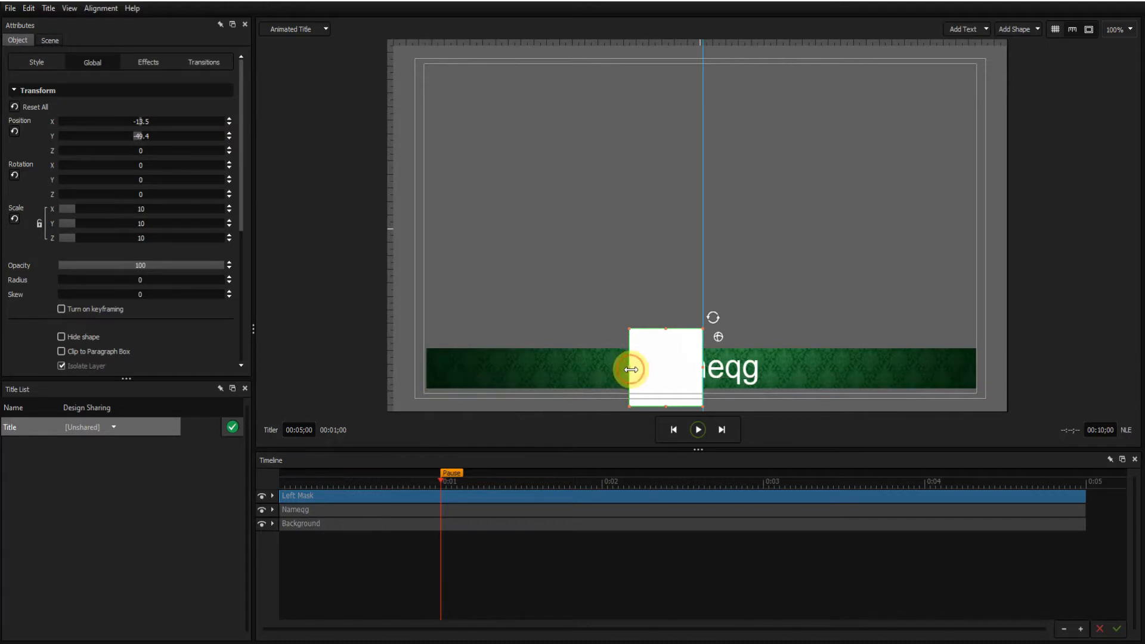
# Stretch the Left Mask leftward to an X scale of about 37.8 and set its X position to -52.5 to cover the bar's left half.
pyautogui.moveTo(630, 369); pyautogui.dragTo(449, 365)
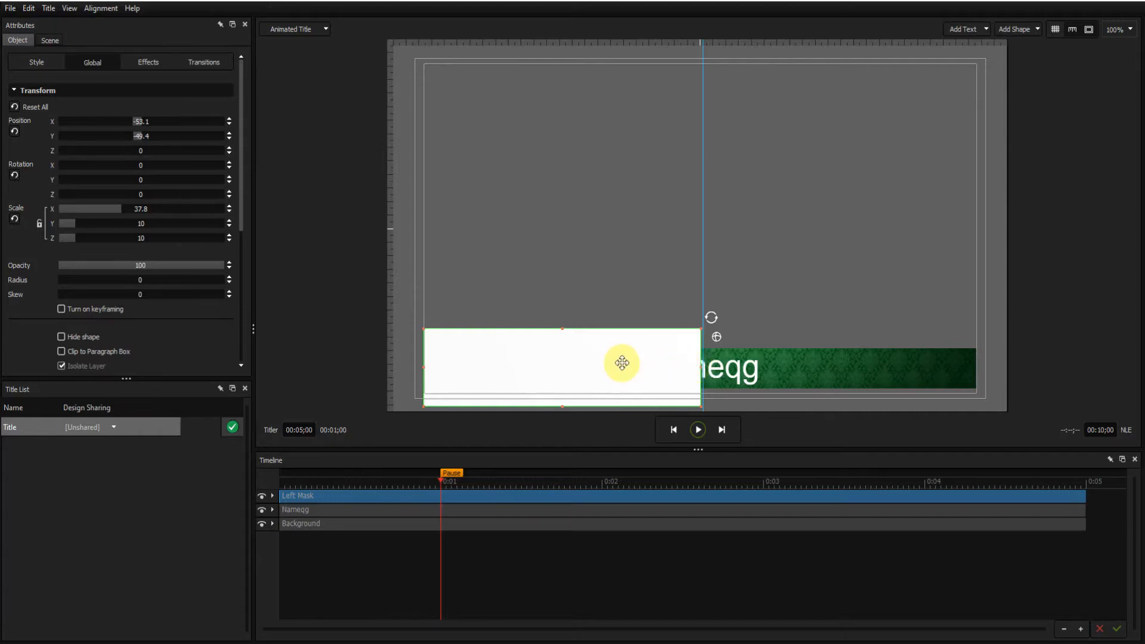
pyautogui.click(230, 119)
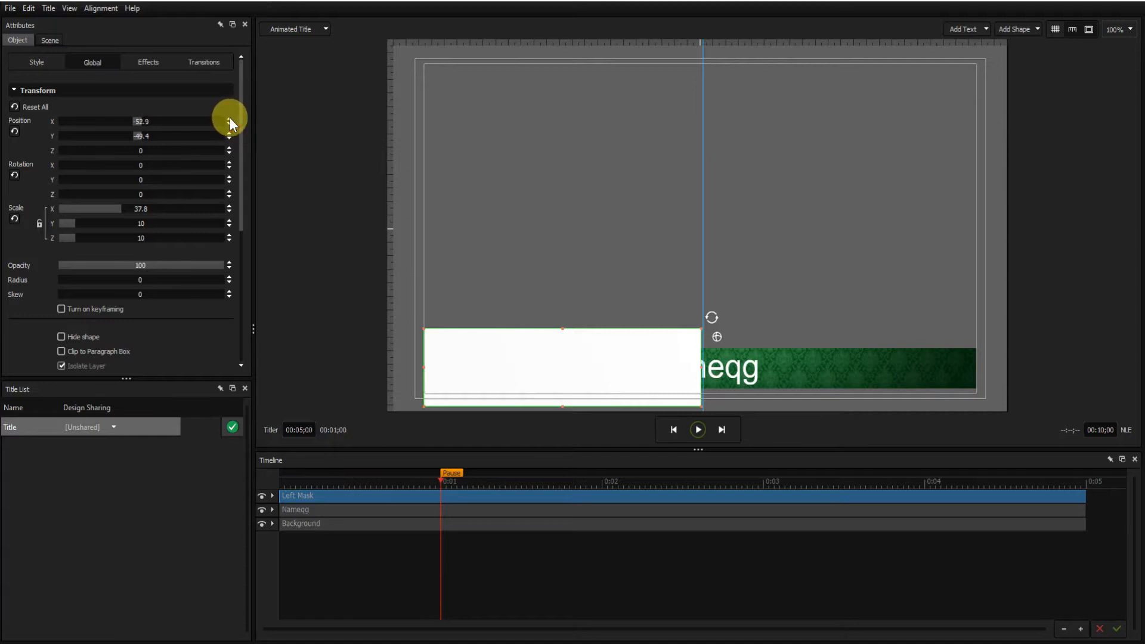
pyautogui.click(229, 118)
pyautogui.click(230, 119)
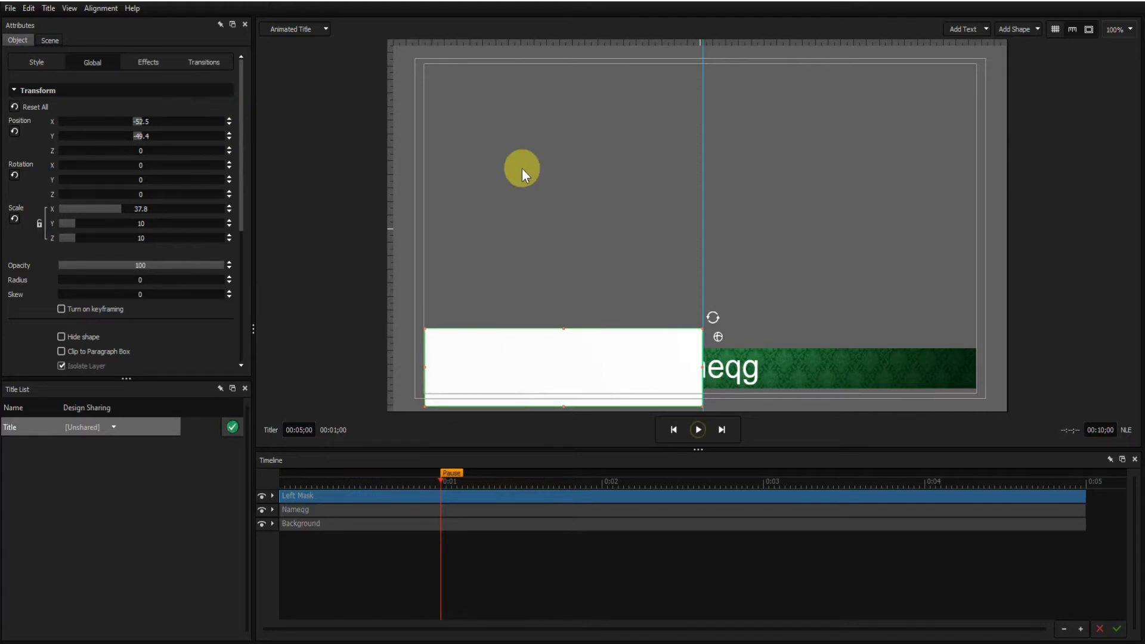
pyautogui.click(540, 230)
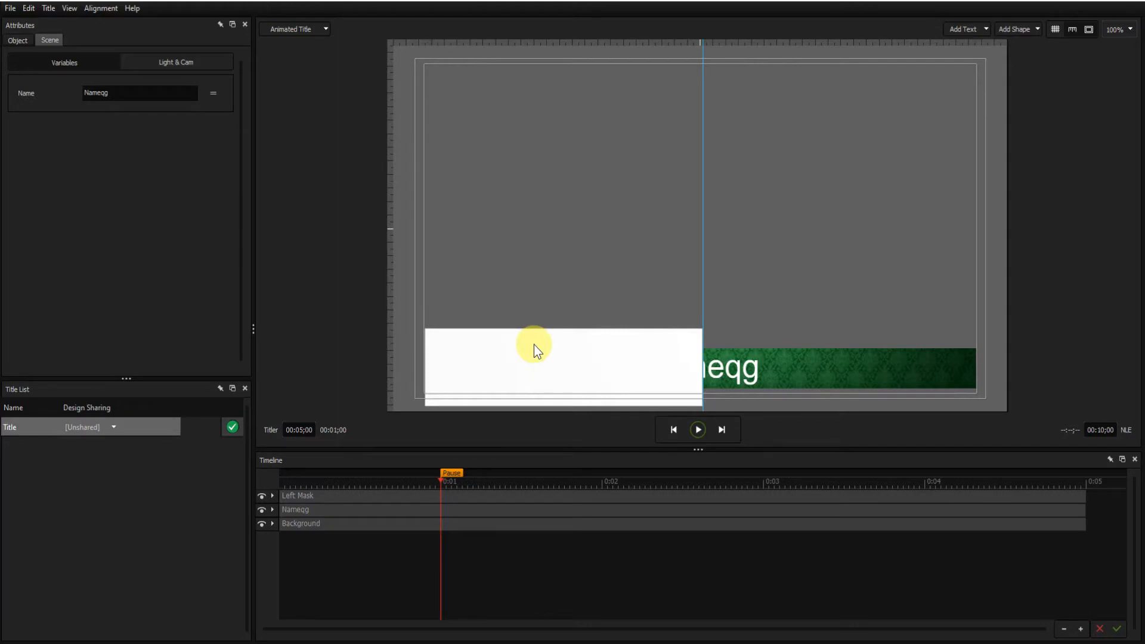
# Reduce the Left Mask's height symmetrically to a Y scale of about 6.9, slightly taller than the green bar.
pyautogui.click(519, 361)
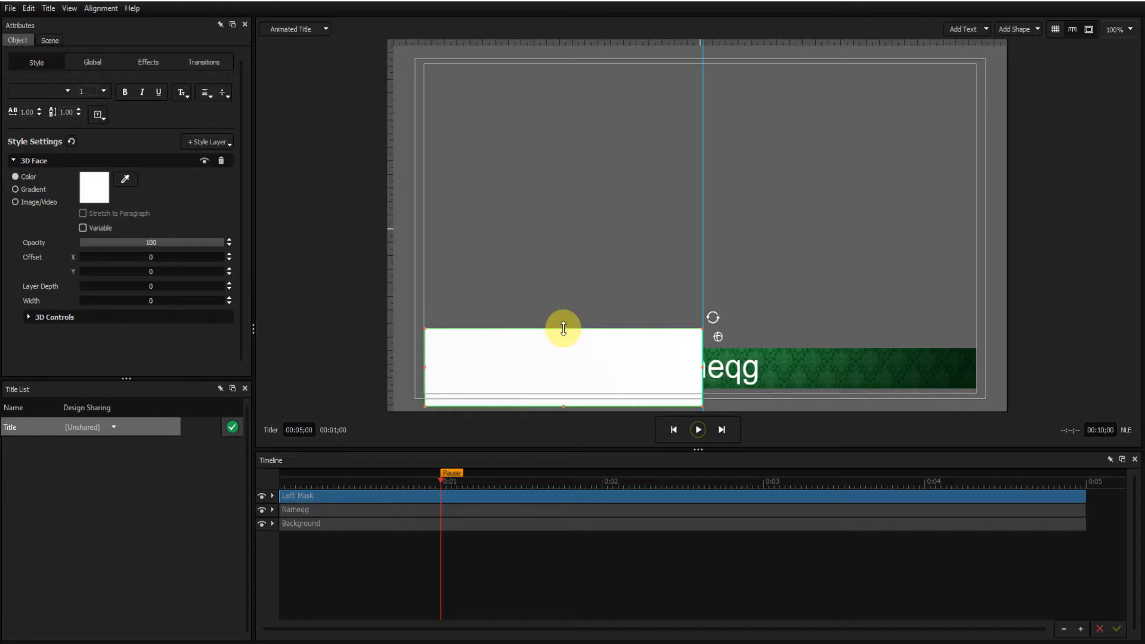
pyautogui.moveTo(563, 328); pyautogui.dragTo(564, 339)
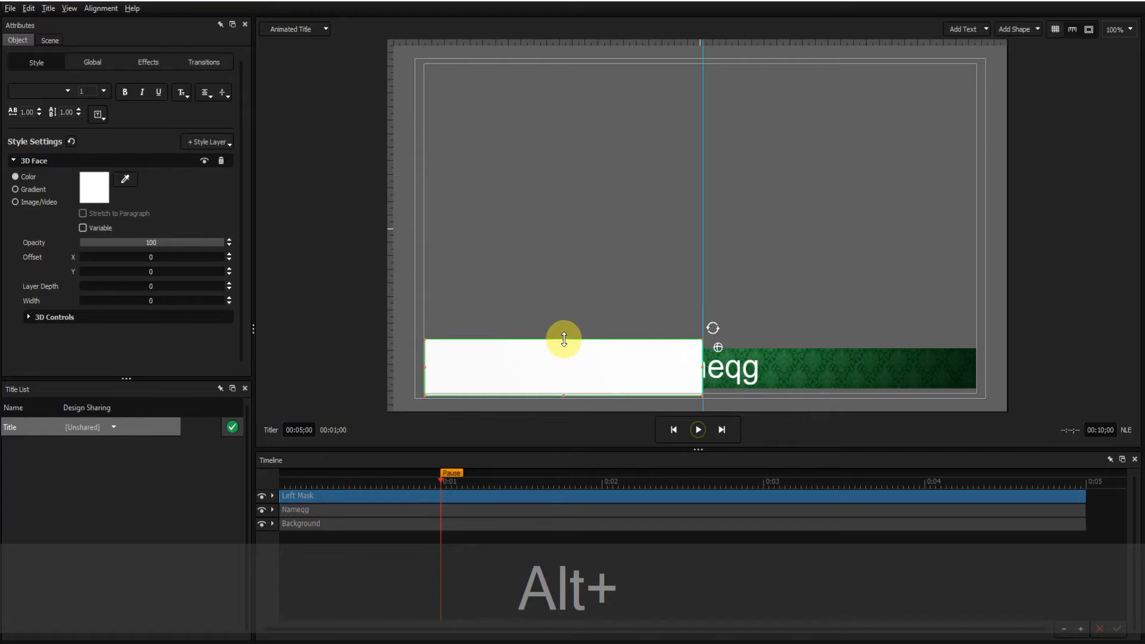
pyautogui.moveTo(564, 339); pyautogui.dragTo(564, 340)
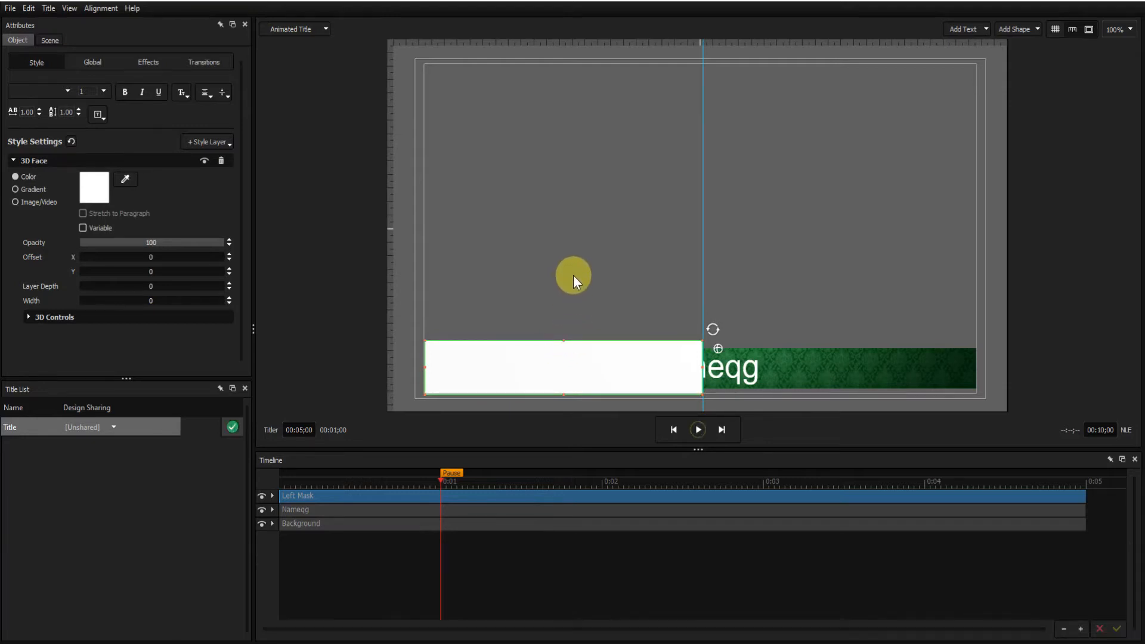
# Duplicate the Left Mask shape and rename the copy Right Mask.
pyautogui.rightClick(538, 364)
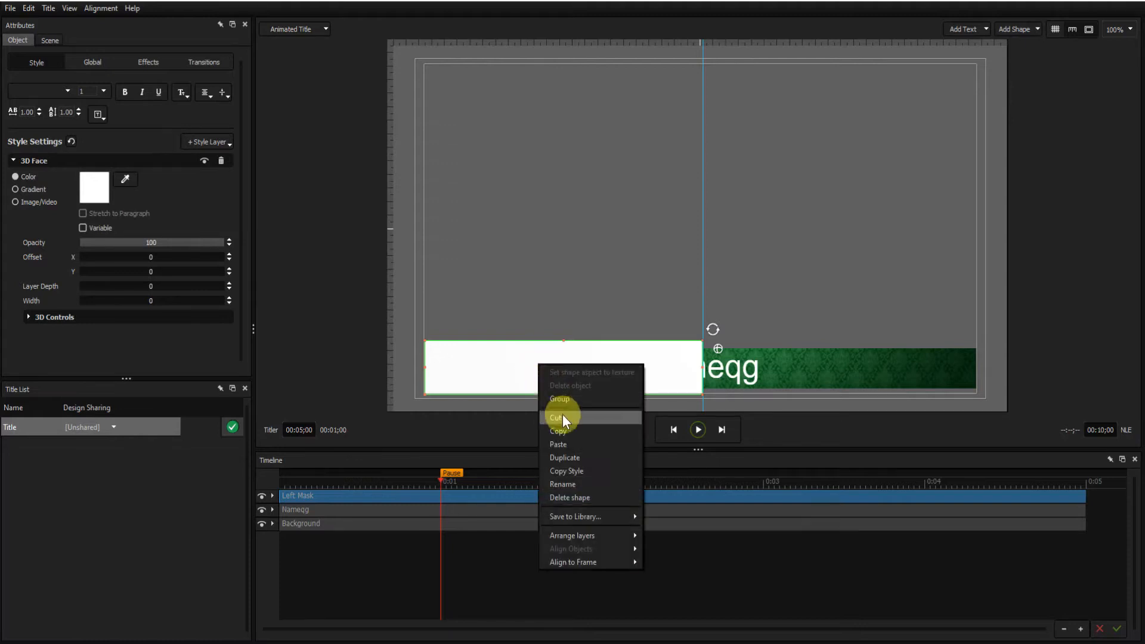
pyautogui.click(570, 457)
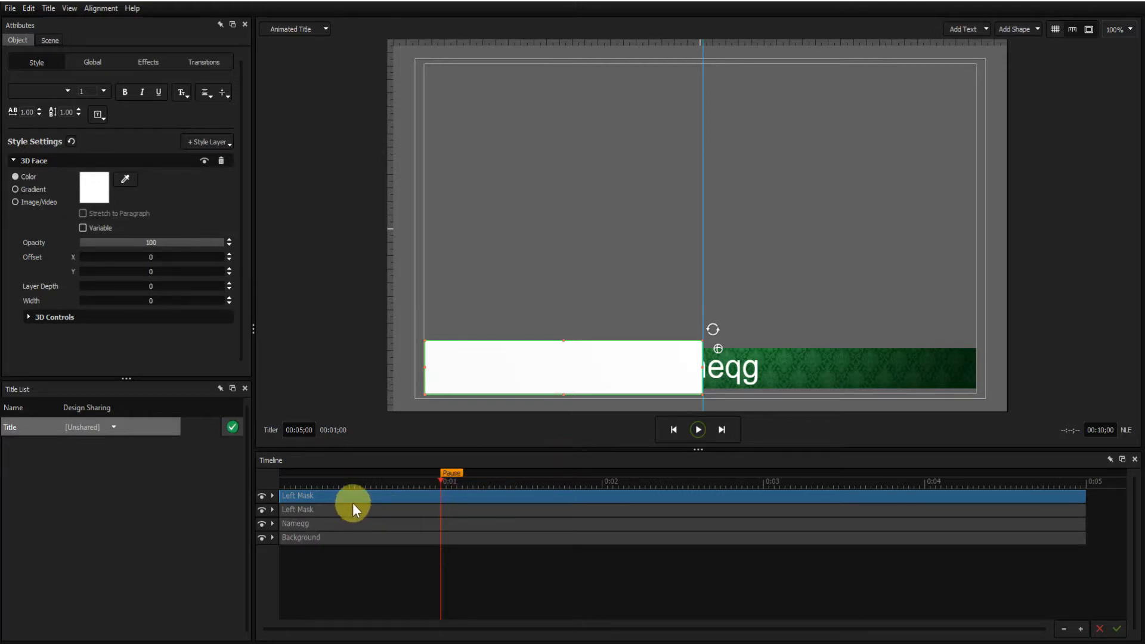
pyautogui.rightClick(323, 495)
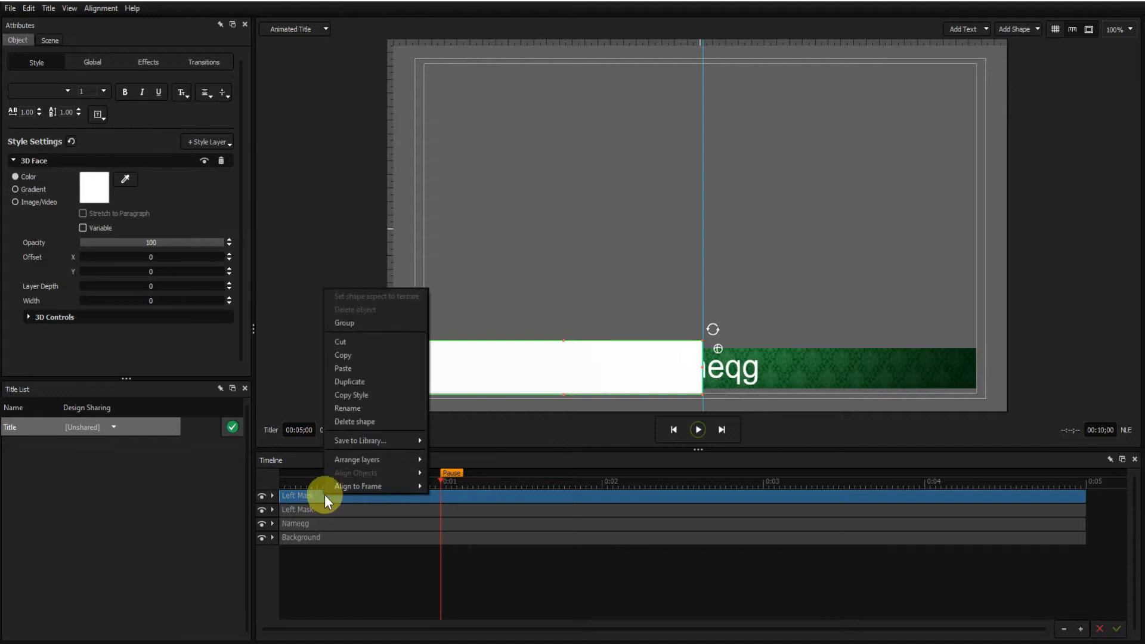
pyautogui.click(353, 408)
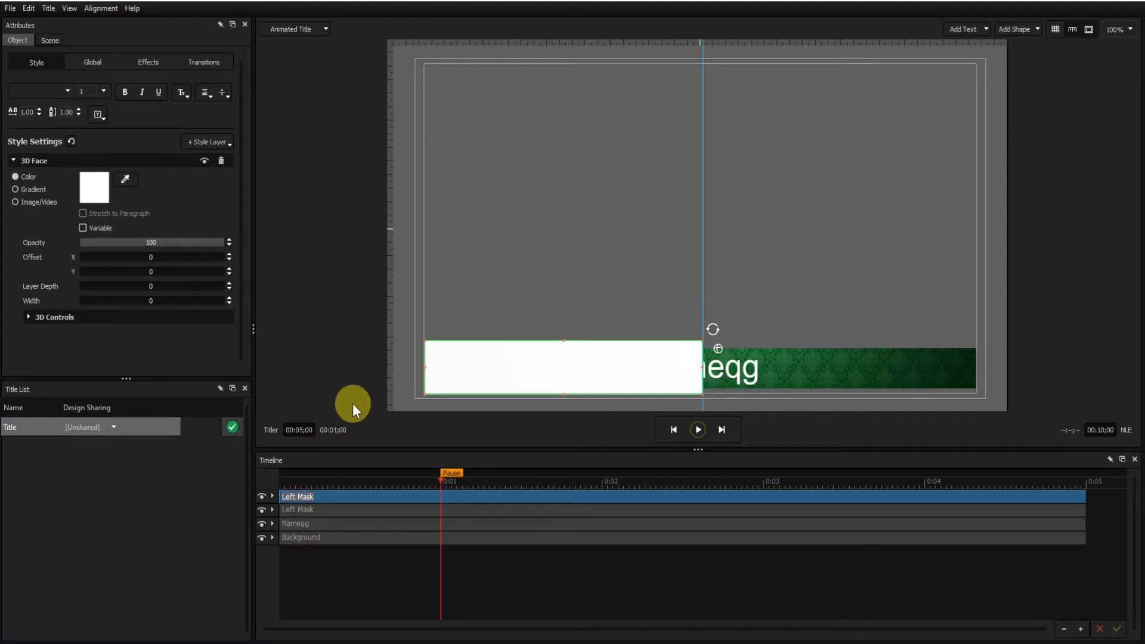
pyautogui.write('Righ')
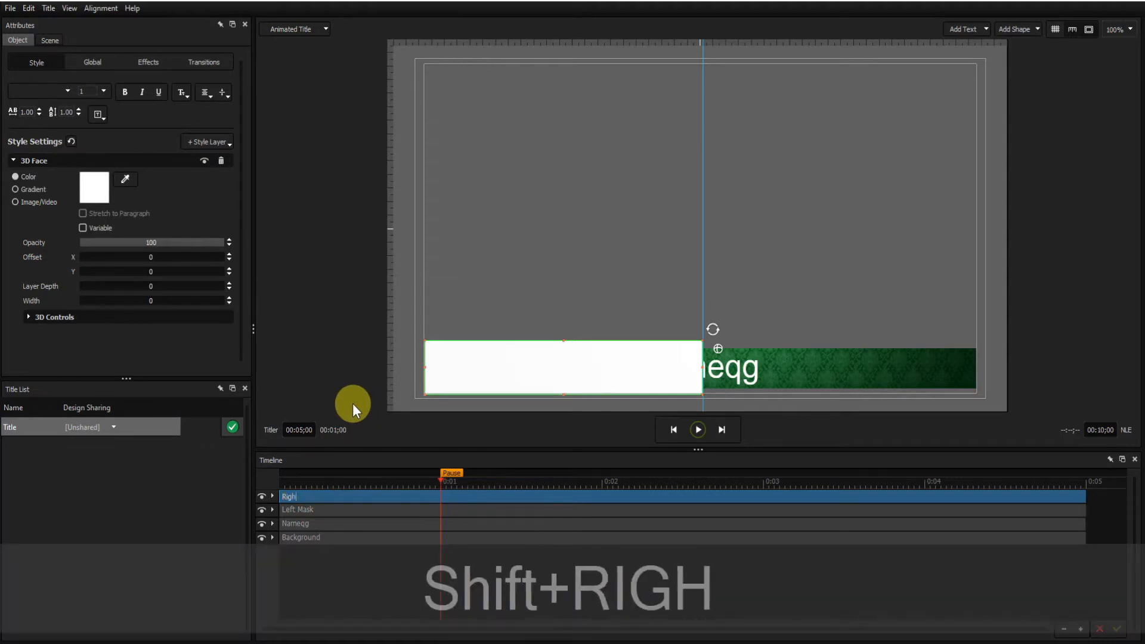
pyautogui.write('t Mask')
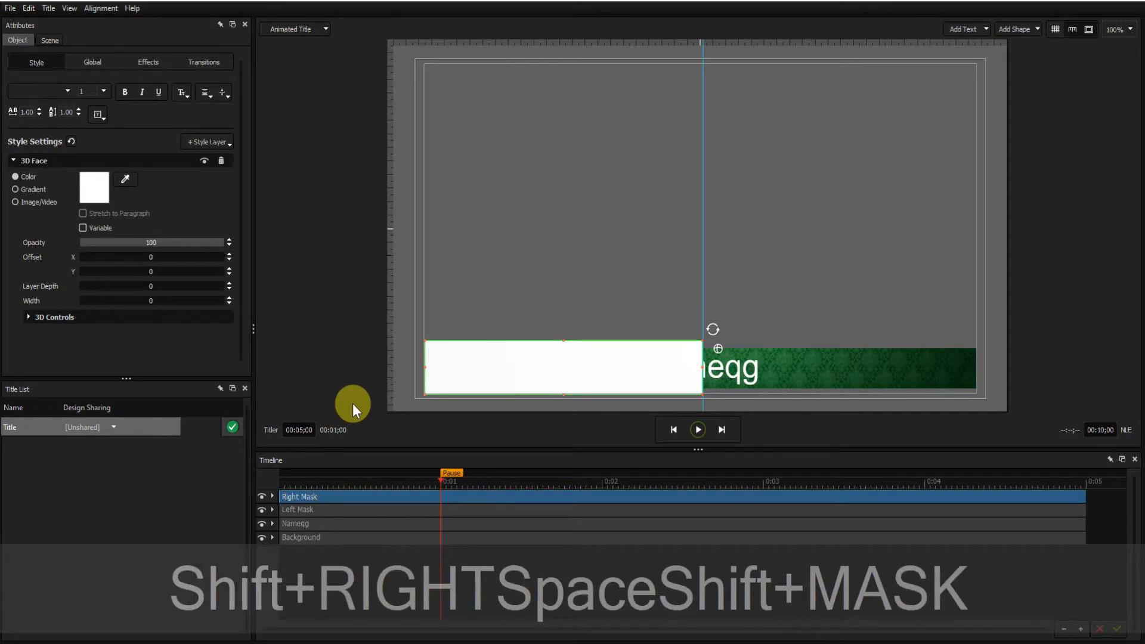
pyautogui.press('Return')
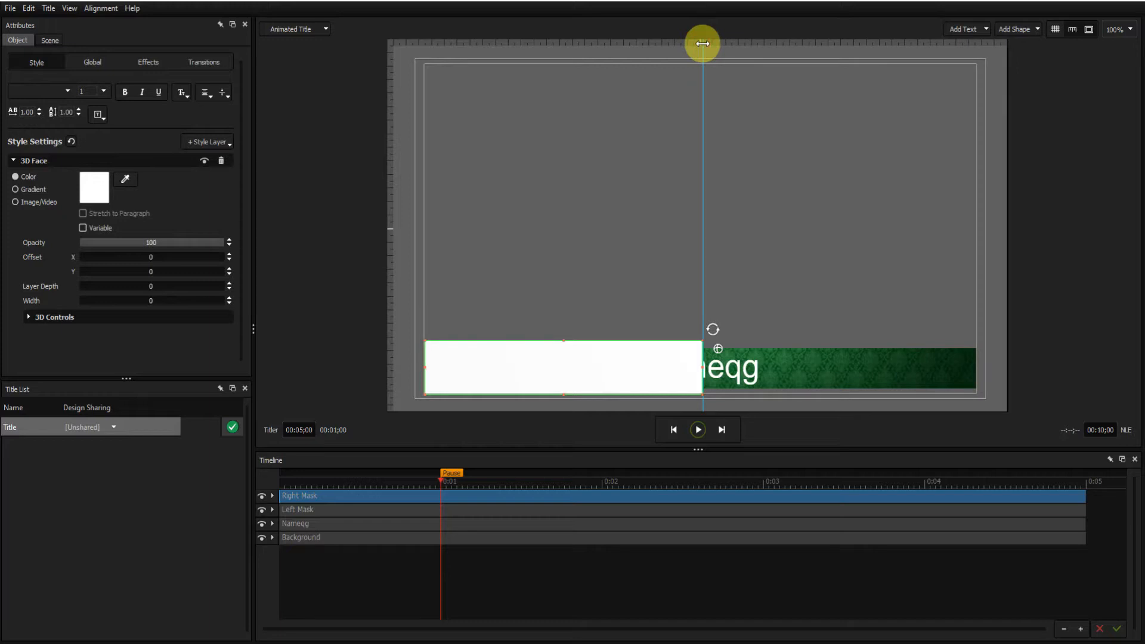
# Shift the vertical guide slightly left and set the Right Mask's X position to 51.1 so its left edge meets the guide.
pyautogui.moveTo(703, 42); pyautogui.dragTo(697, 43)
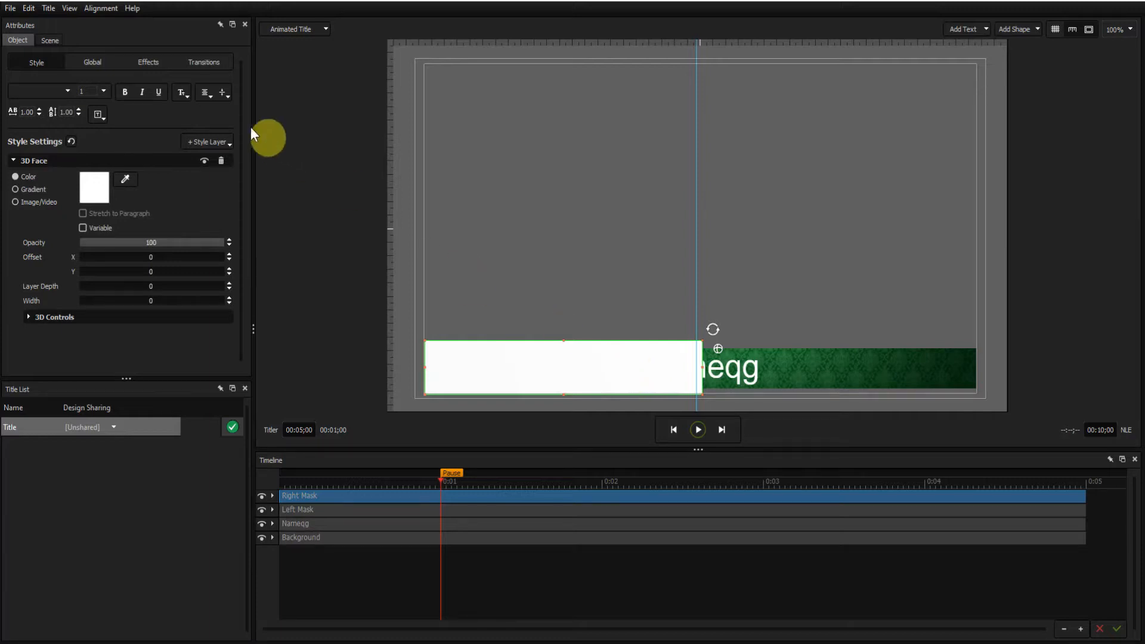
pyautogui.click(94, 62)
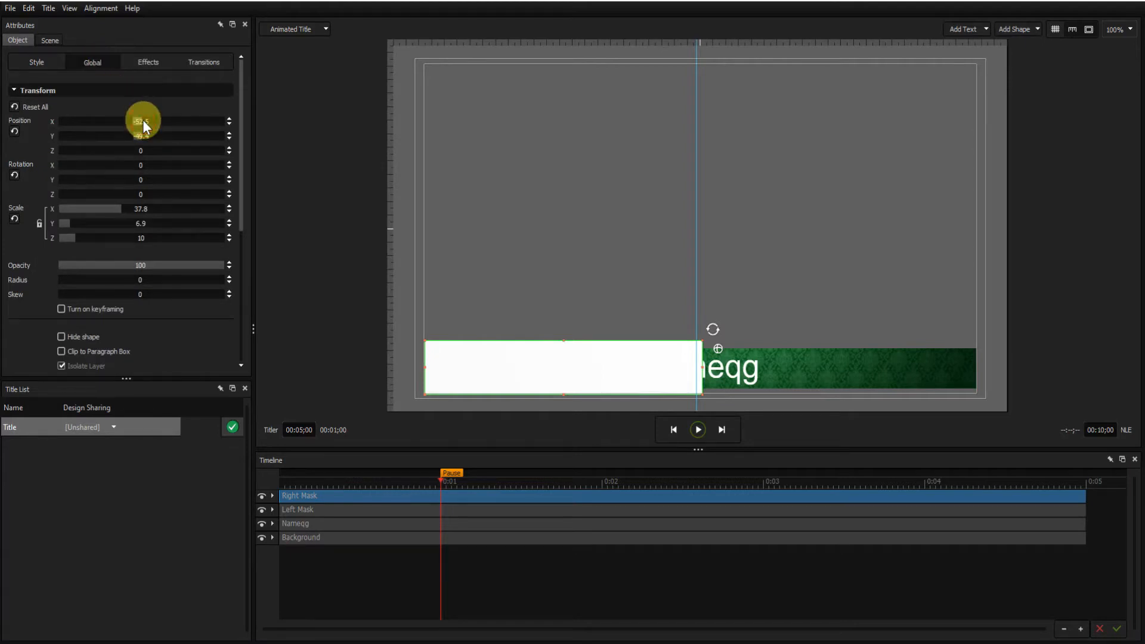
pyautogui.moveTo(142, 120); pyautogui.dragTo(177, 114)
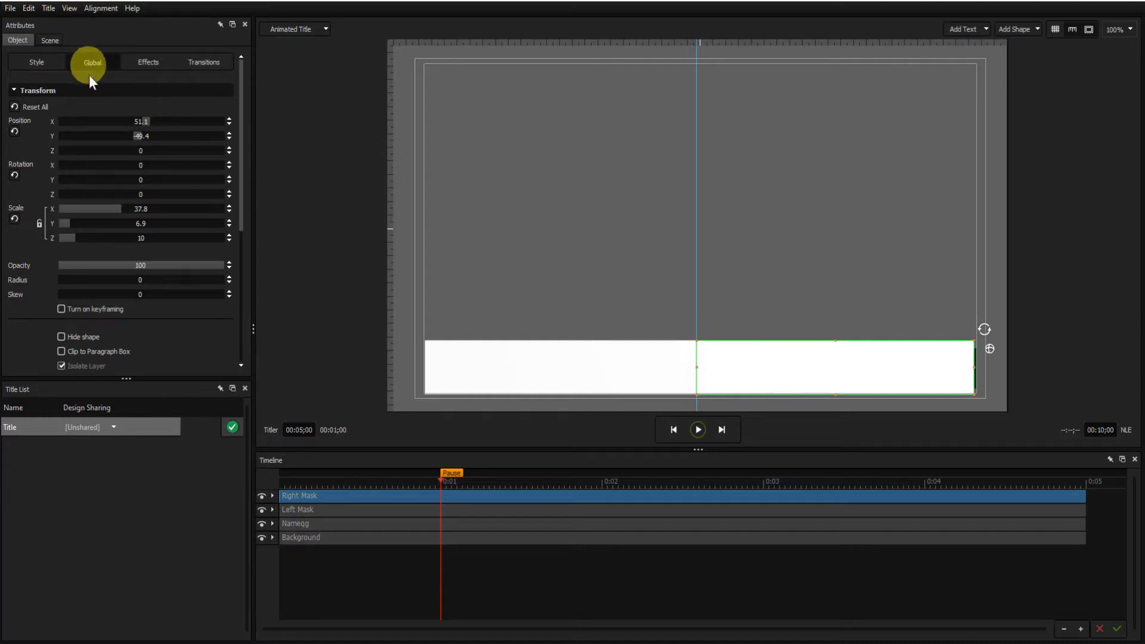
# Turn on keyframing for the Right Mask at 1 second, and at 2 seconds set its X position to 160 to slide it off the bar.
pyautogui.moveTo(129, 377); pyautogui.dragTo(124, 489)
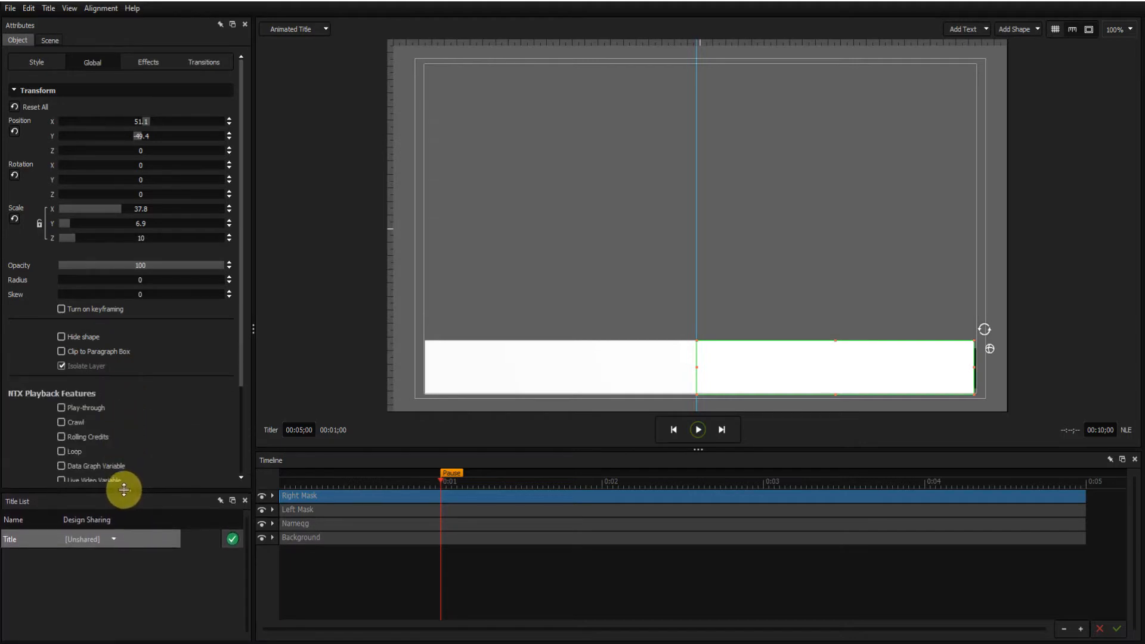
pyautogui.click(62, 308)
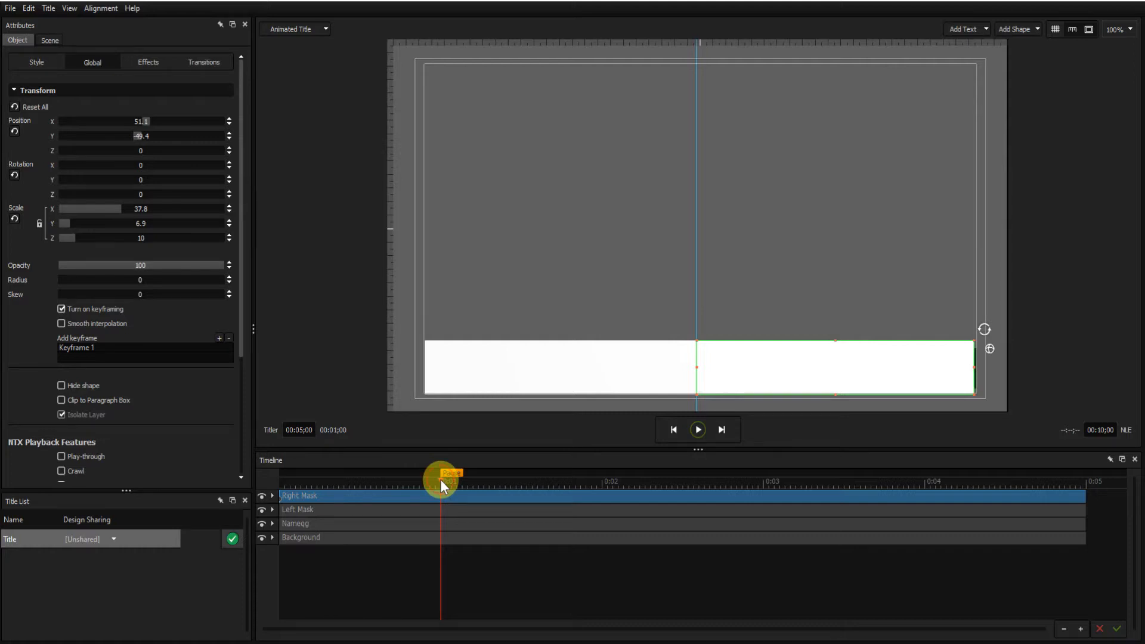
pyautogui.moveTo(440, 479); pyautogui.dragTo(603, 474)
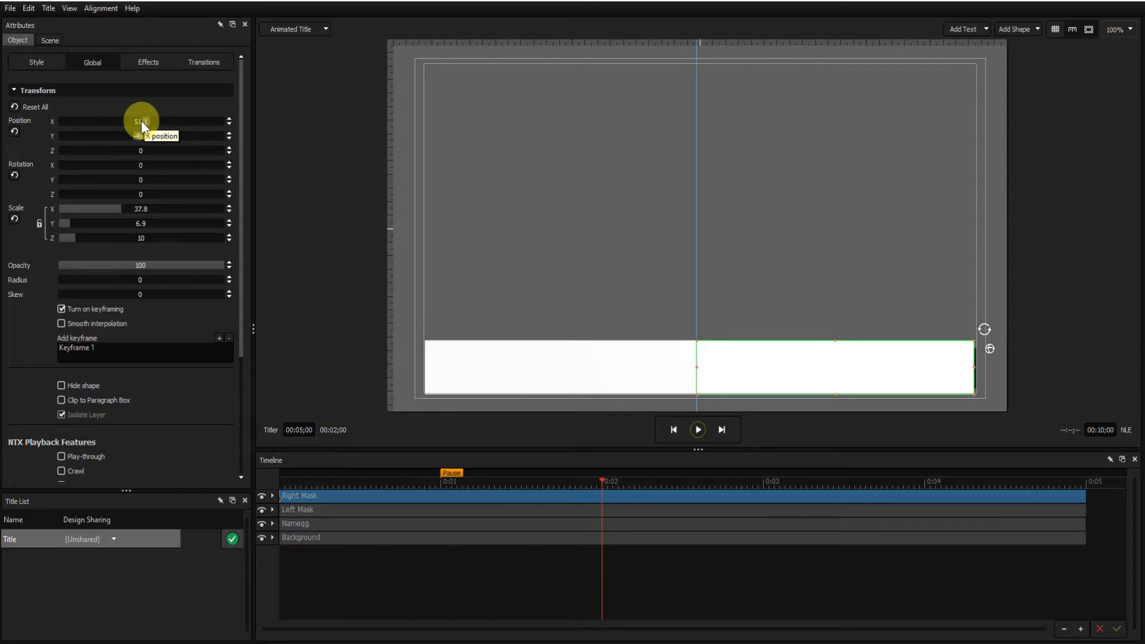
pyautogui.moveTo(140, 120); pyautogui.dragTo(178, 122)
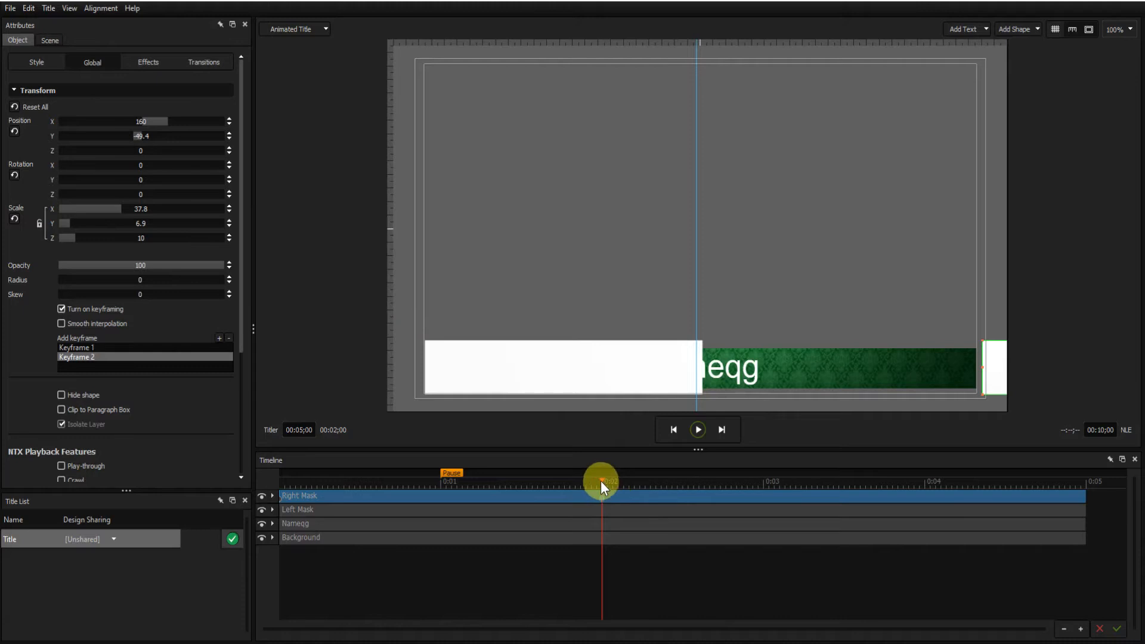
# Add Right Mask keyframes at 3 seconds and at 5 seconds, the end of the title.
pyautogui.moveTo(602, 480); pyautogui.dragTo(762, 471)
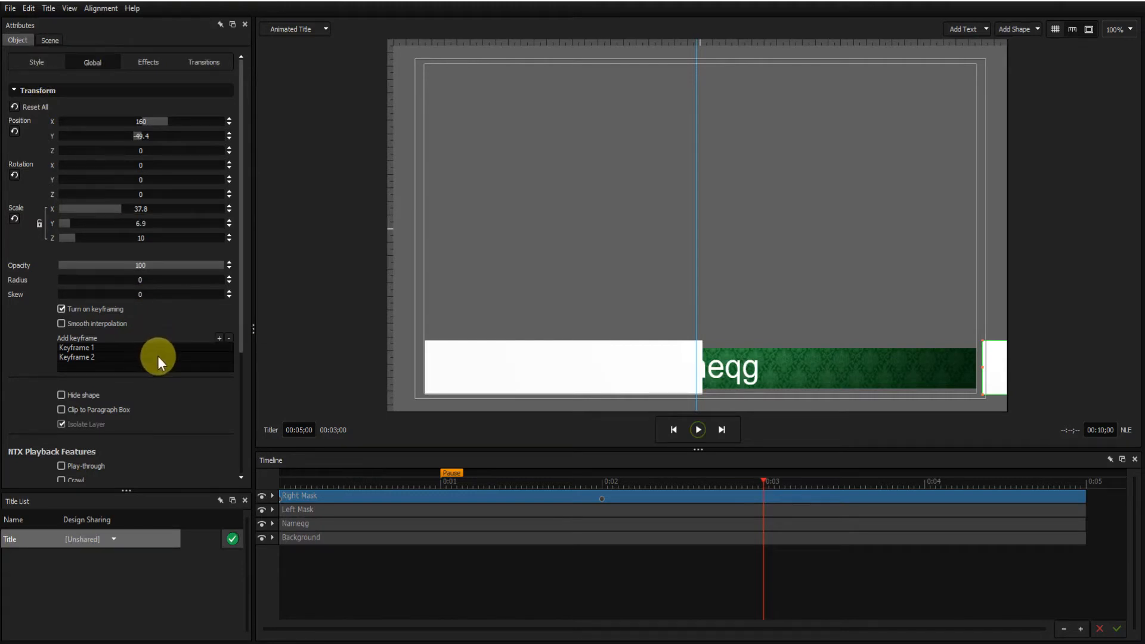
pyautogui.click(219, 338)
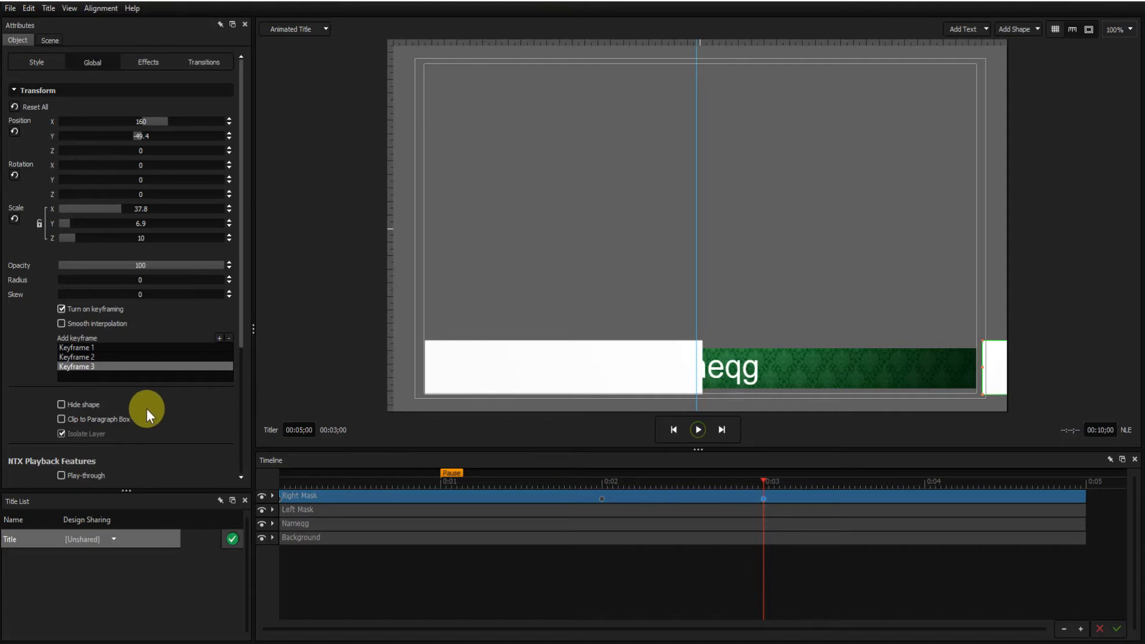
pyautogui.click(82, 346)
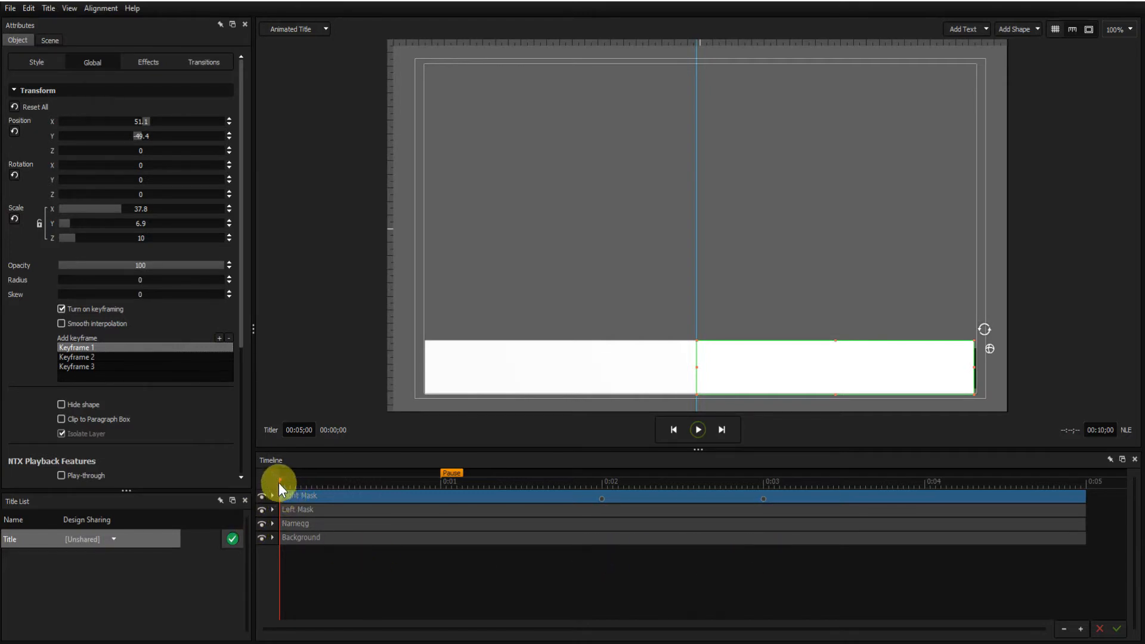
pyautogui.moveTo(281, 479); pyautogui.dragTo(1084, 471)
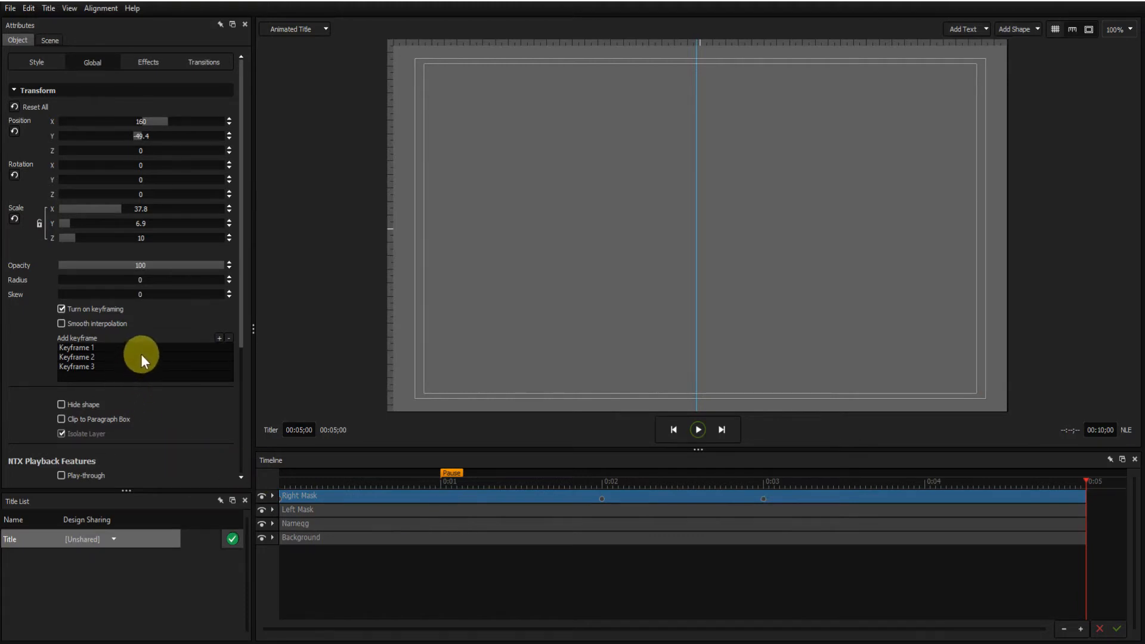
pyautogui.click(219, 338)
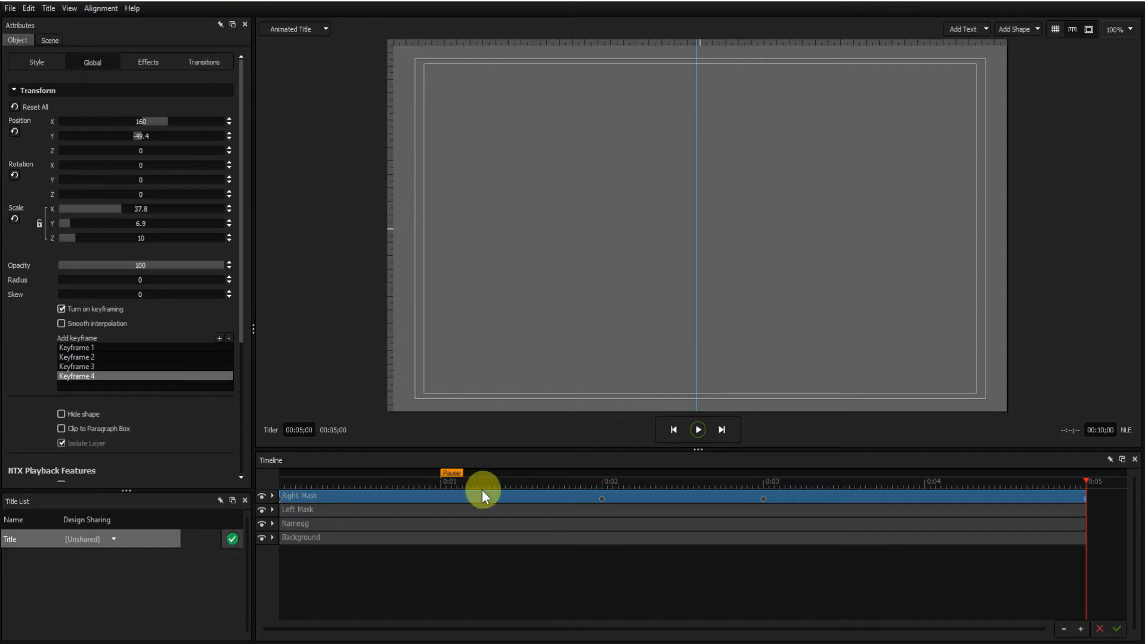
# Move the Pause marker midway between the 2-second and 3-second keyframes and preview the title.
pyautogui.moveTo(451, 474); pyautogui.dragTo(683, 472)
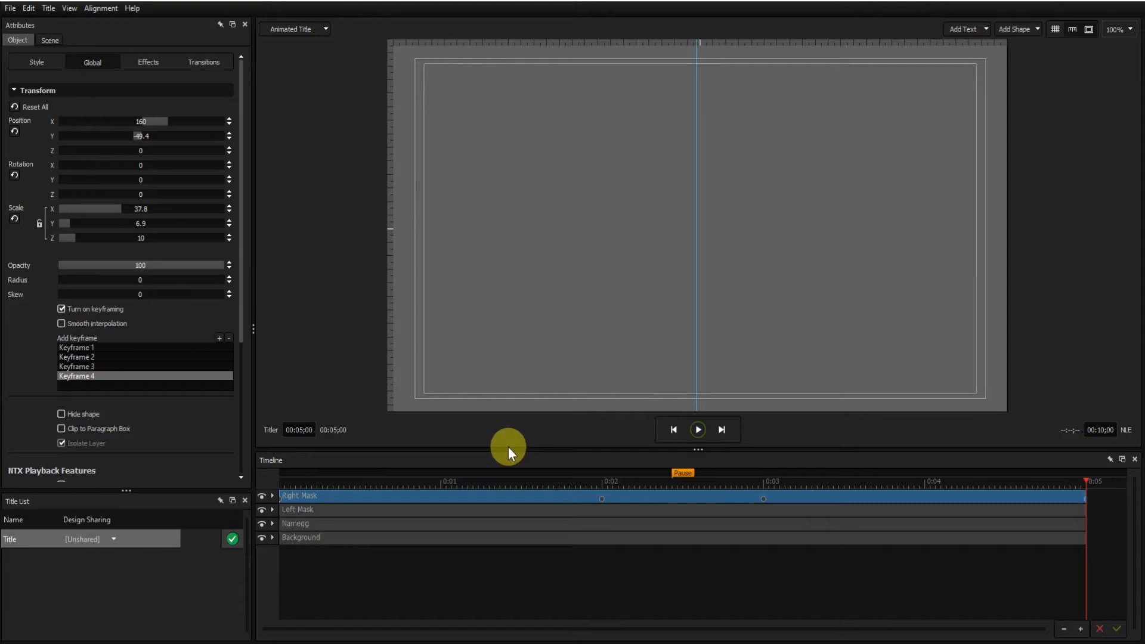
pyautogui.click(698, 428)
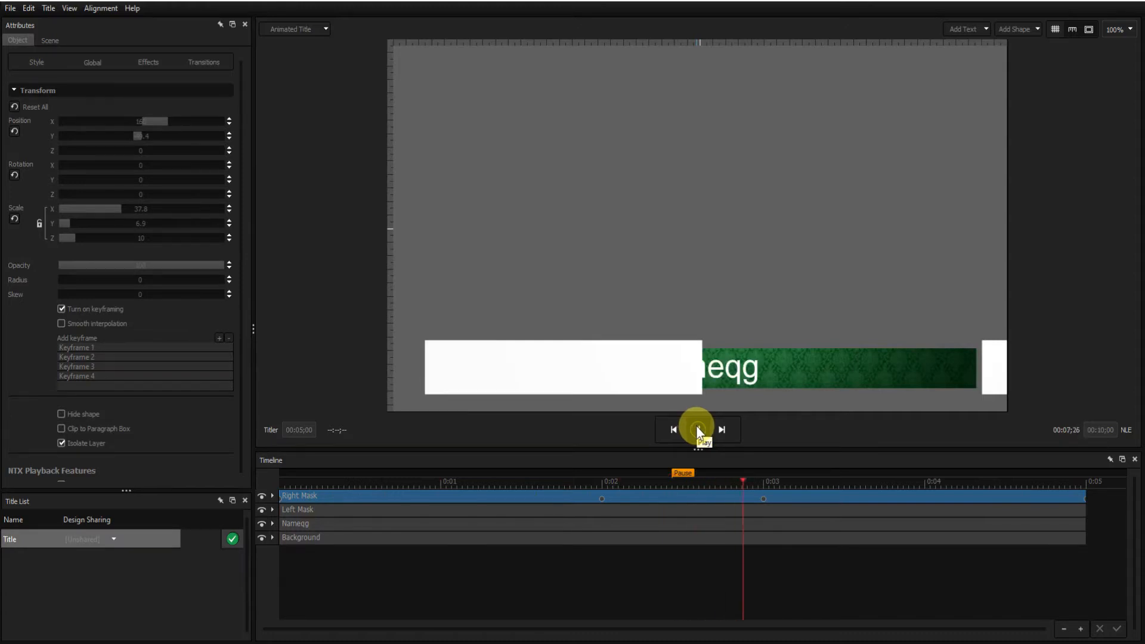
pyautogui.click(696, 427)
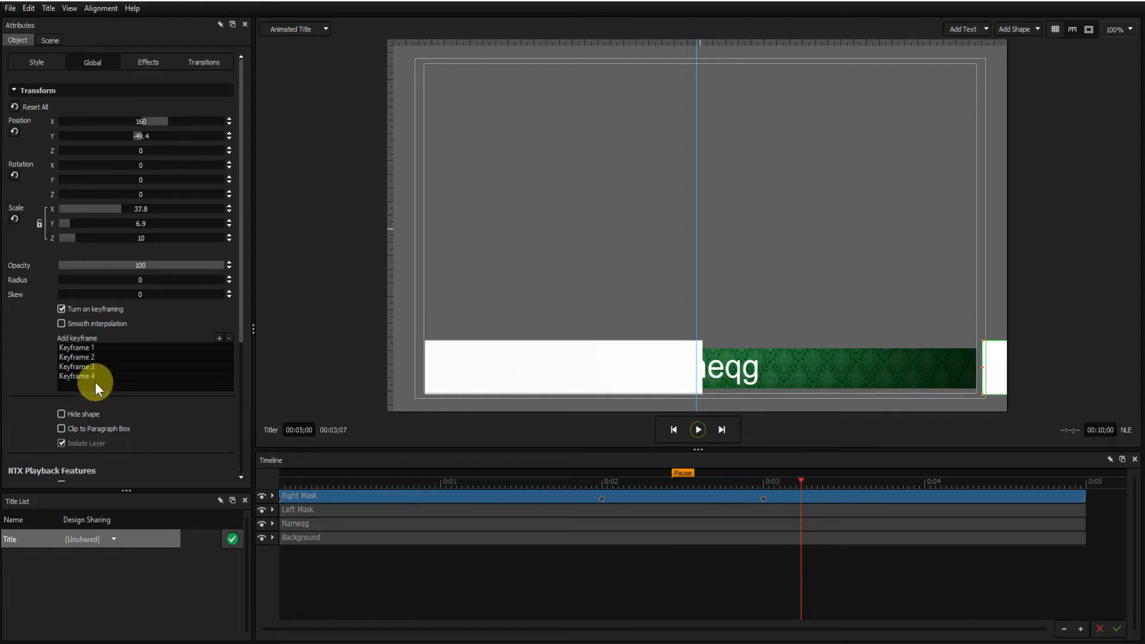
# Copy the Right Mask's first keyframe onto its 5-second keyframe, and play the title from the start.
pyautogui.click(80, 349)
pyautogui.rightClick(80, 352)
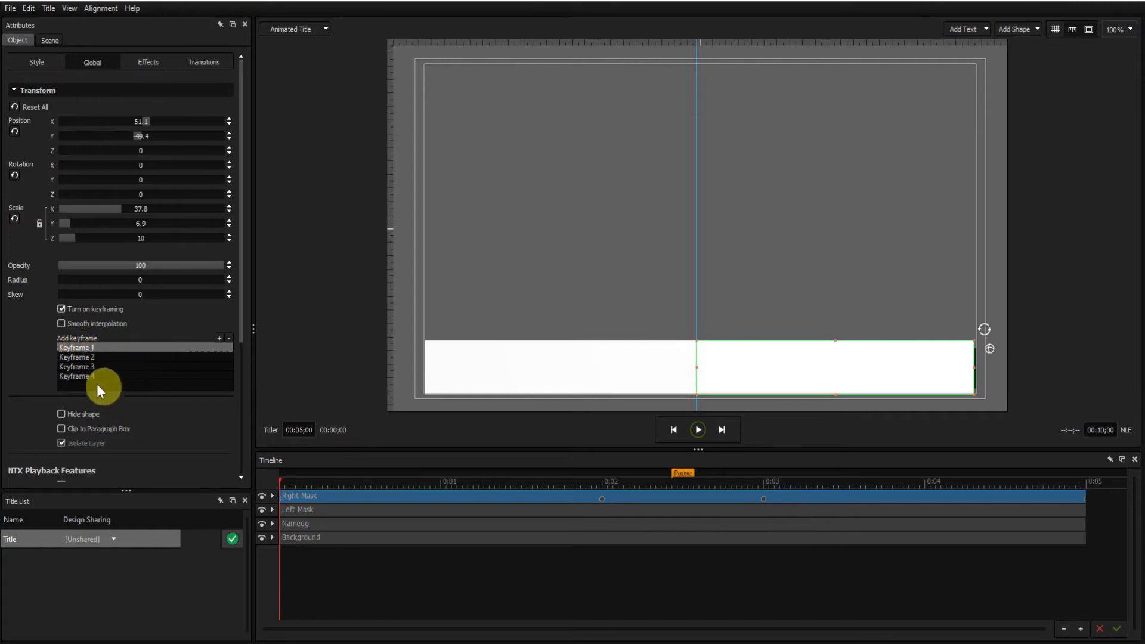
pyautogui.click(83, 375)
pyautogui.rightClick(83, 375)
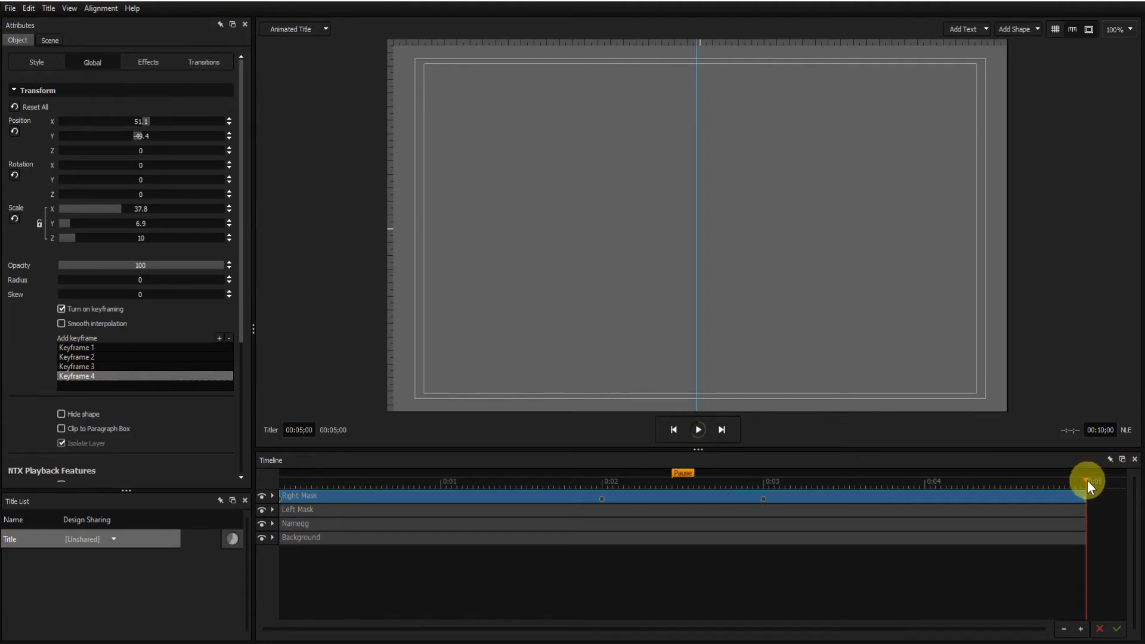
pyautogui.moveTo(1087, 480); pyautogui.dragTo(266, 499)
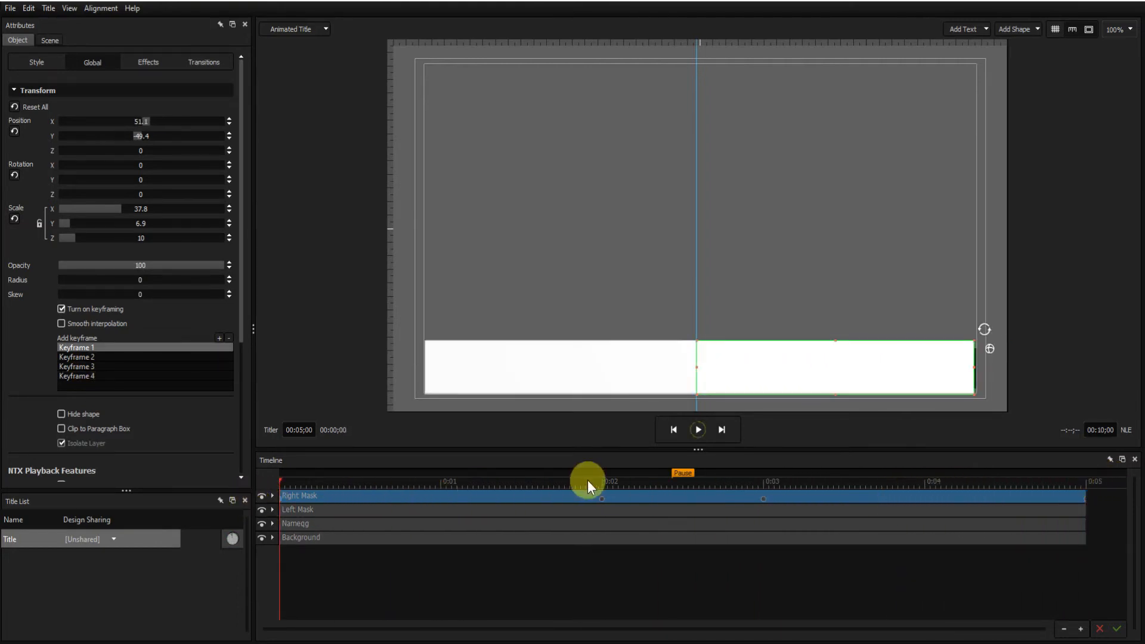
pyautogui.click(696, 428)
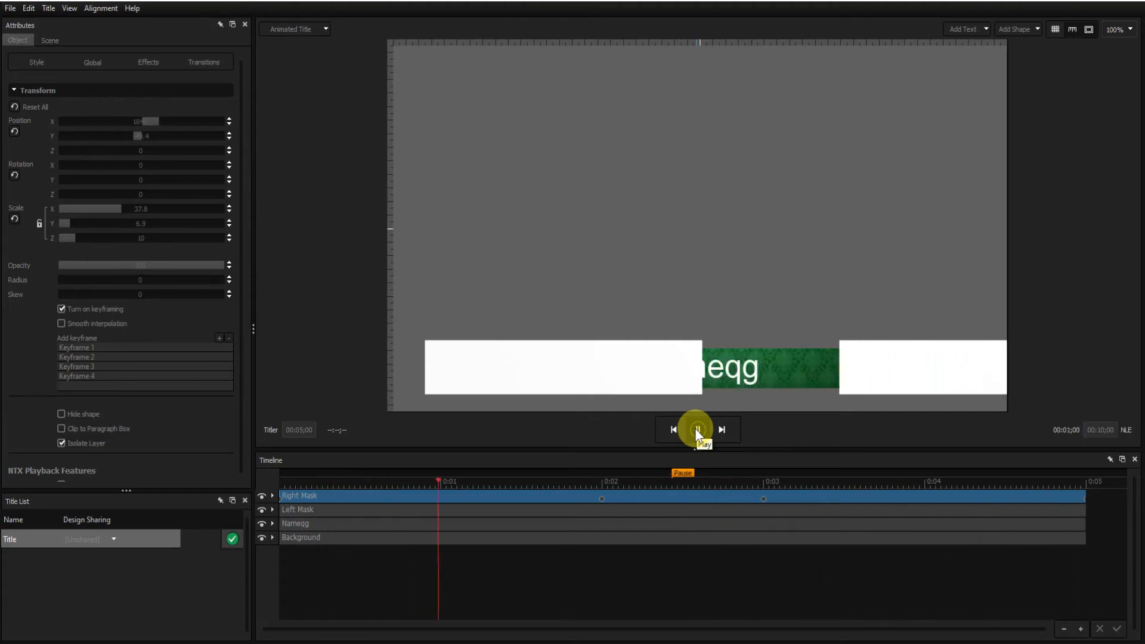
pyautogui.click(696, 429)
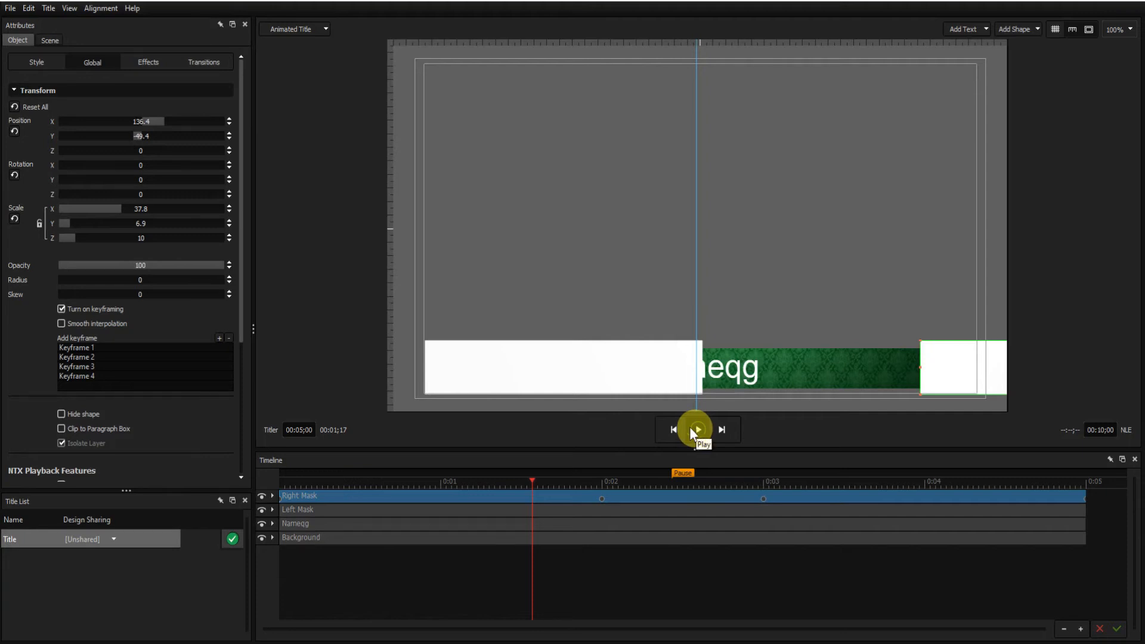
# Turn on keyframing for the Left Mask, and at 2 seconds set its X position to -160.5 to slide it off the bar.
pyautogui.click(582, 371)
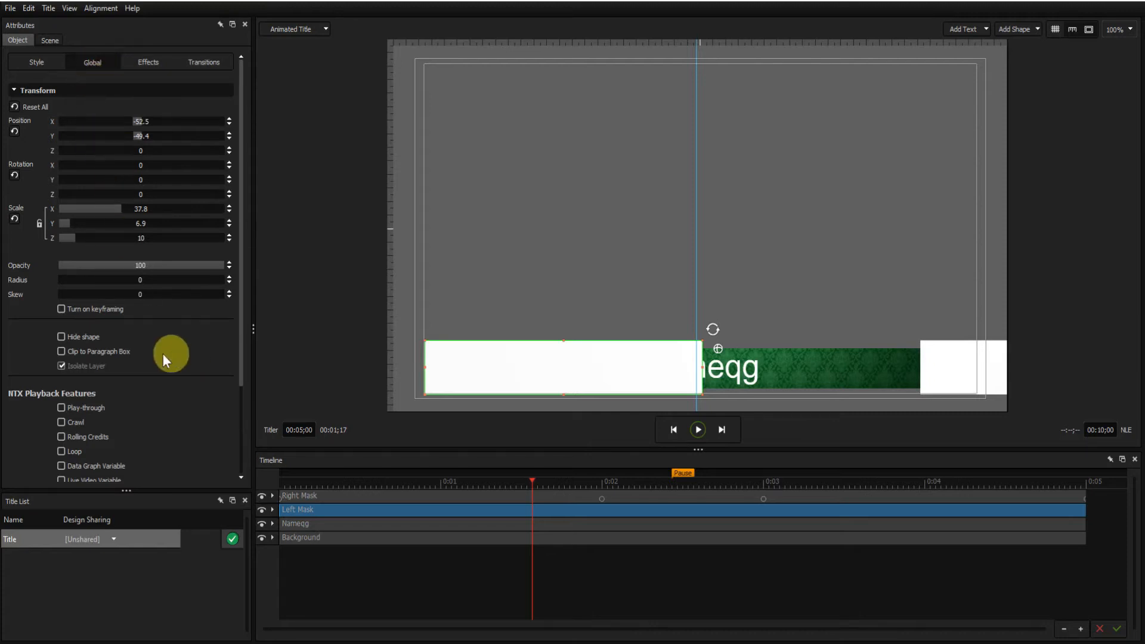
pyautogui.click(61, 309)
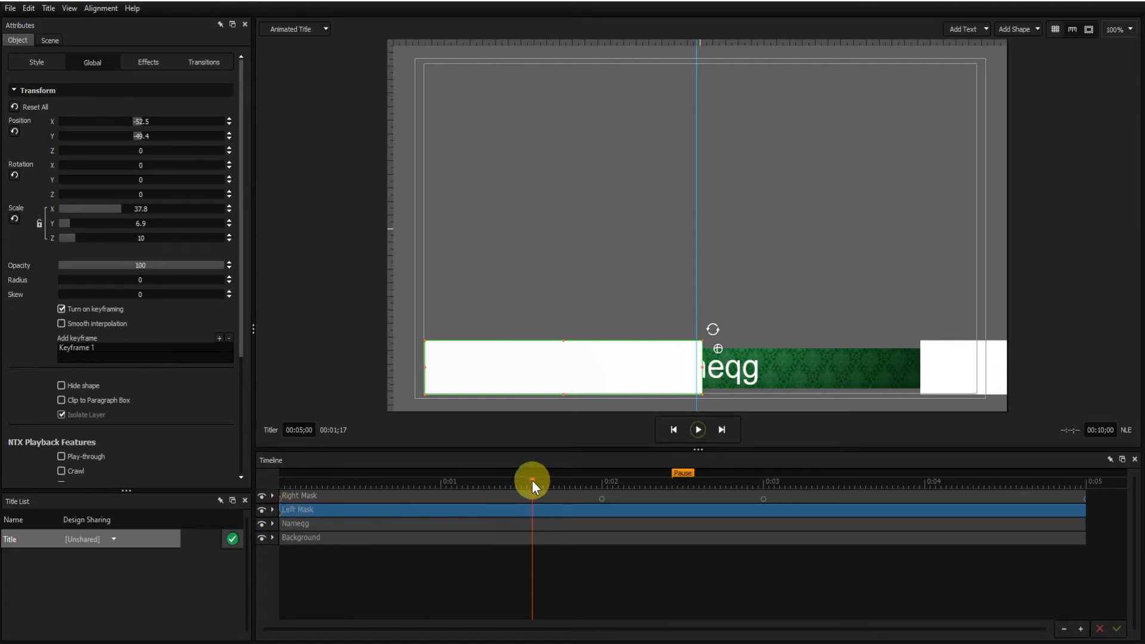
pyautogui.moveTo(532, 480); pyautogui.dragTo(602, 484)
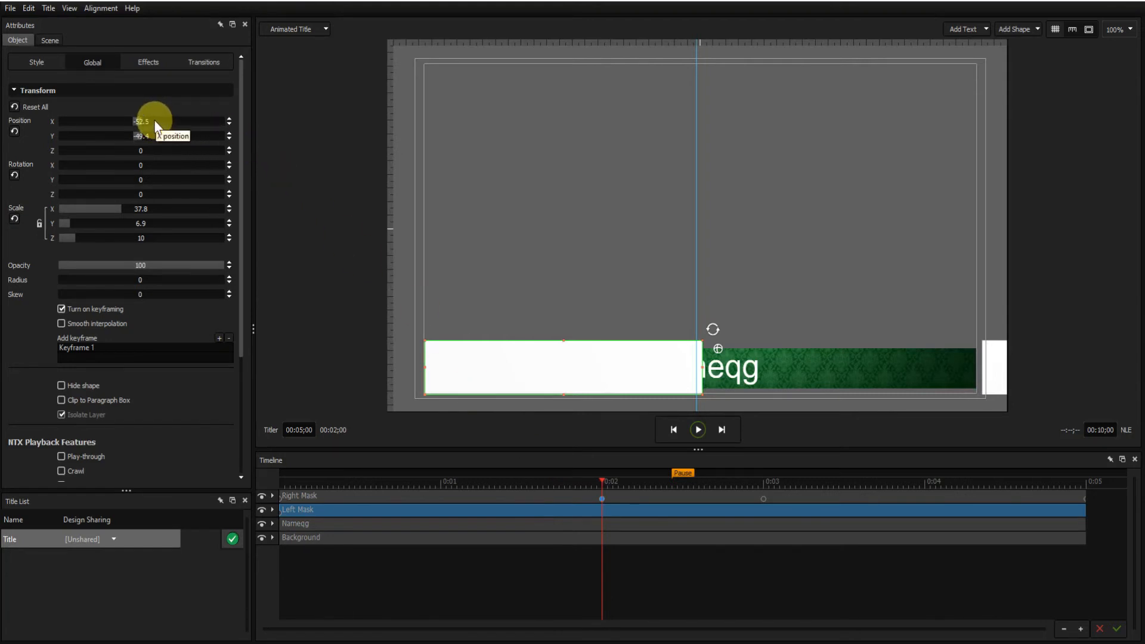
pyautogui.moveTo(154, 119); pyautogui.dragTo(117, 122)
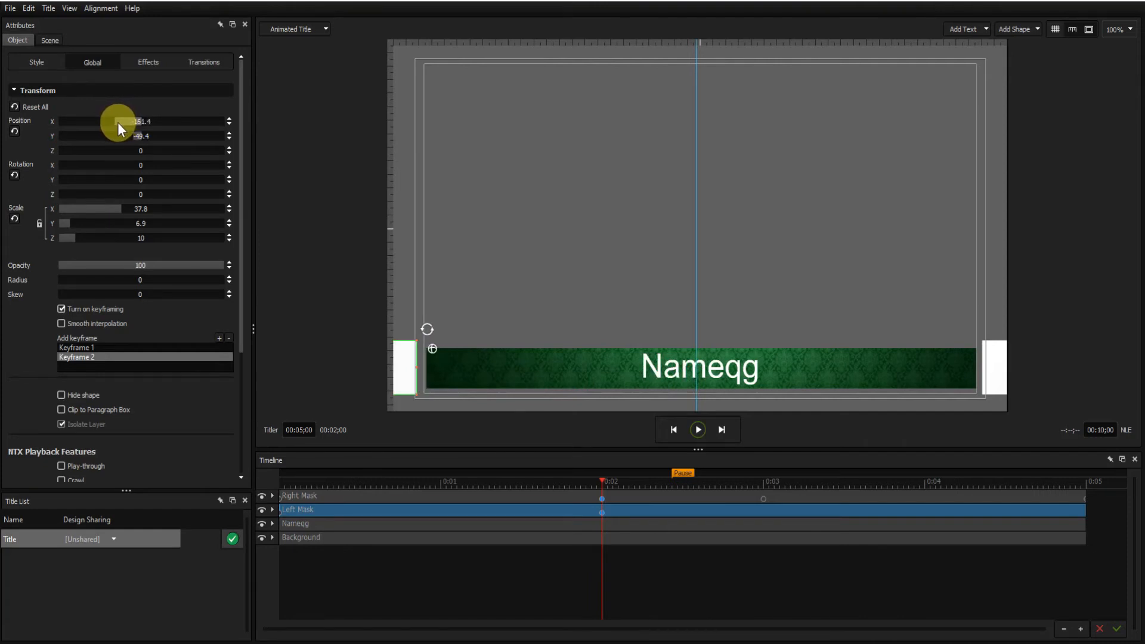
pyautogui.moveTo(117, 123); pyautogui.dragTo(118, 123)
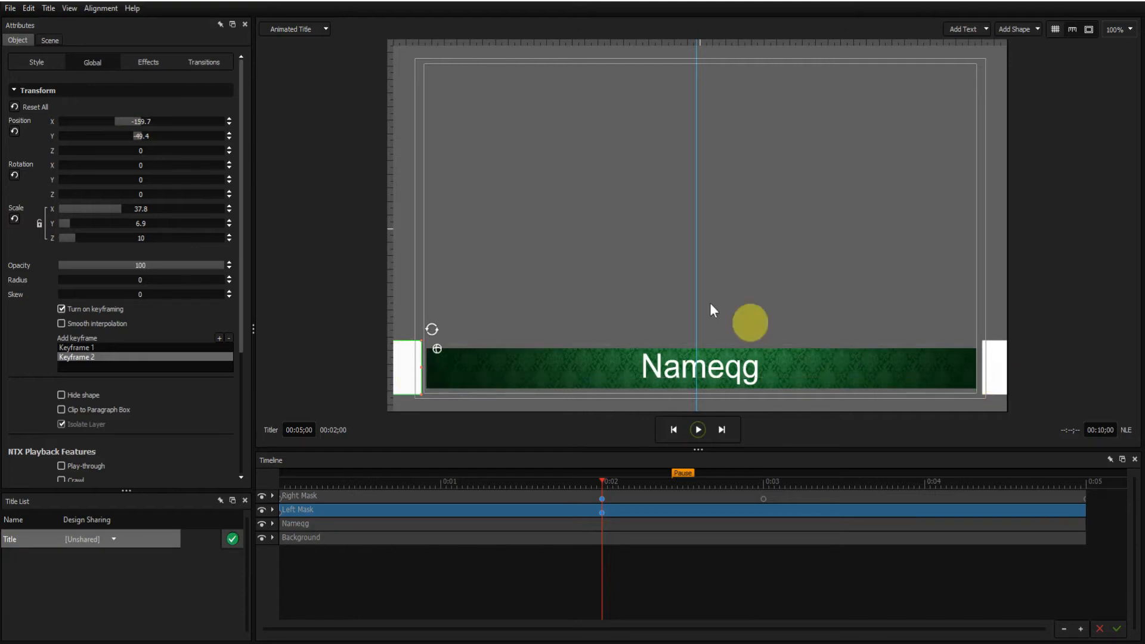
pyautogui.click(228, 124)
pyautogui.click(228, 124)
pyautogui.click(229, 125)
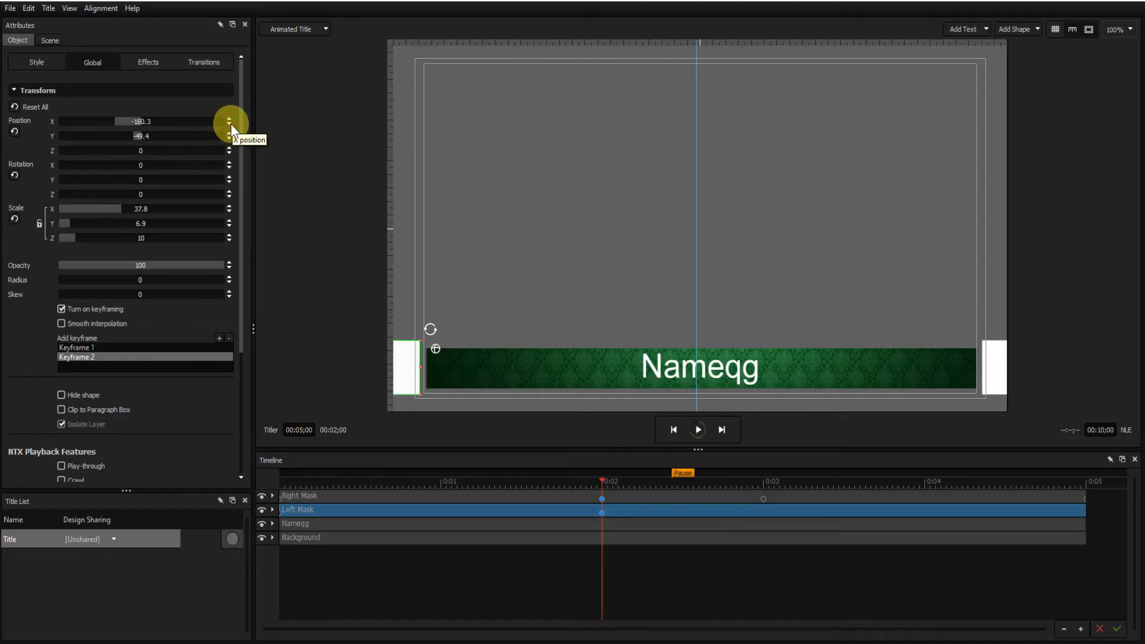
pyautogui.click(229, 124)
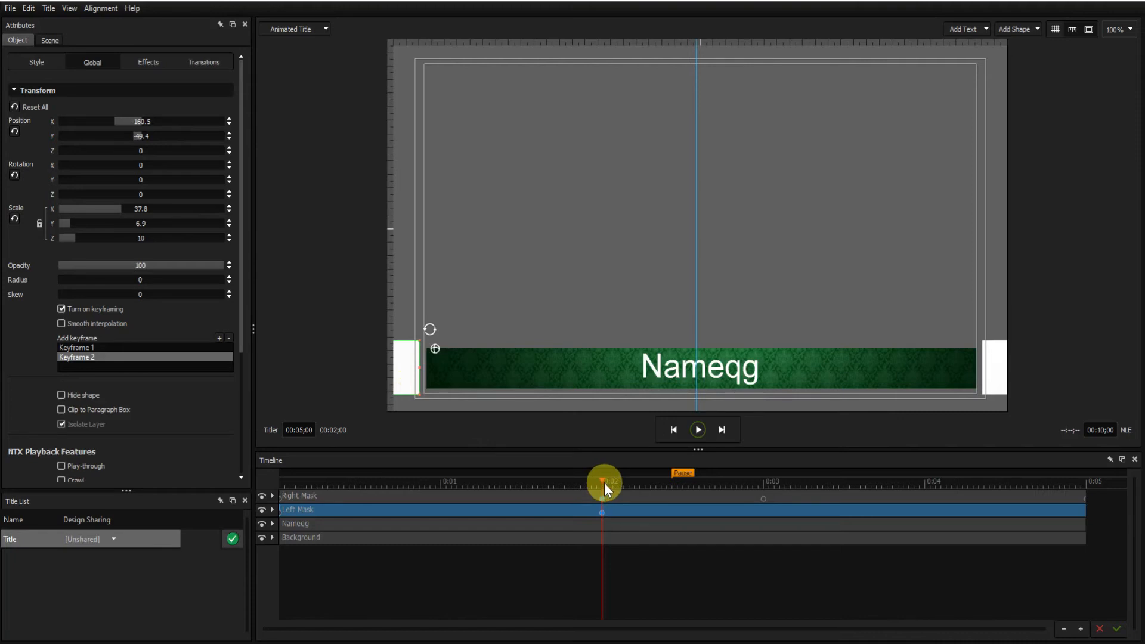
# Add Left Mask keyframes at 3 and 5 seconds, and copy the first keyframe onto the 5-second one.
pyautogui.moveTo(603, 481); pyautogui.dragTo(763, 481)
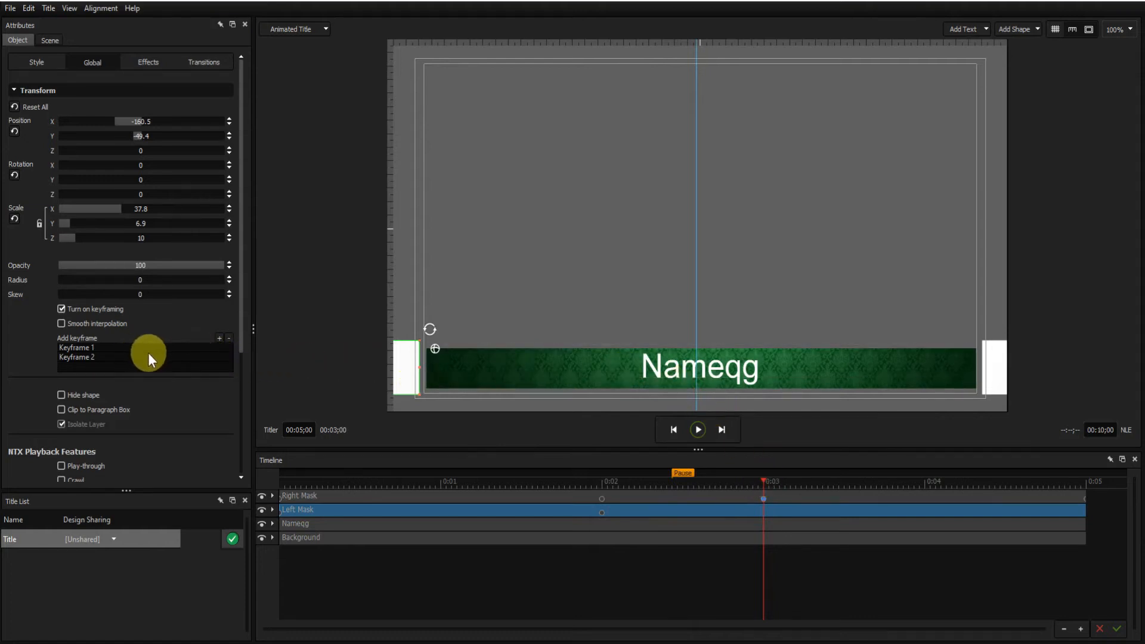
pyautogui.click(220, 338)
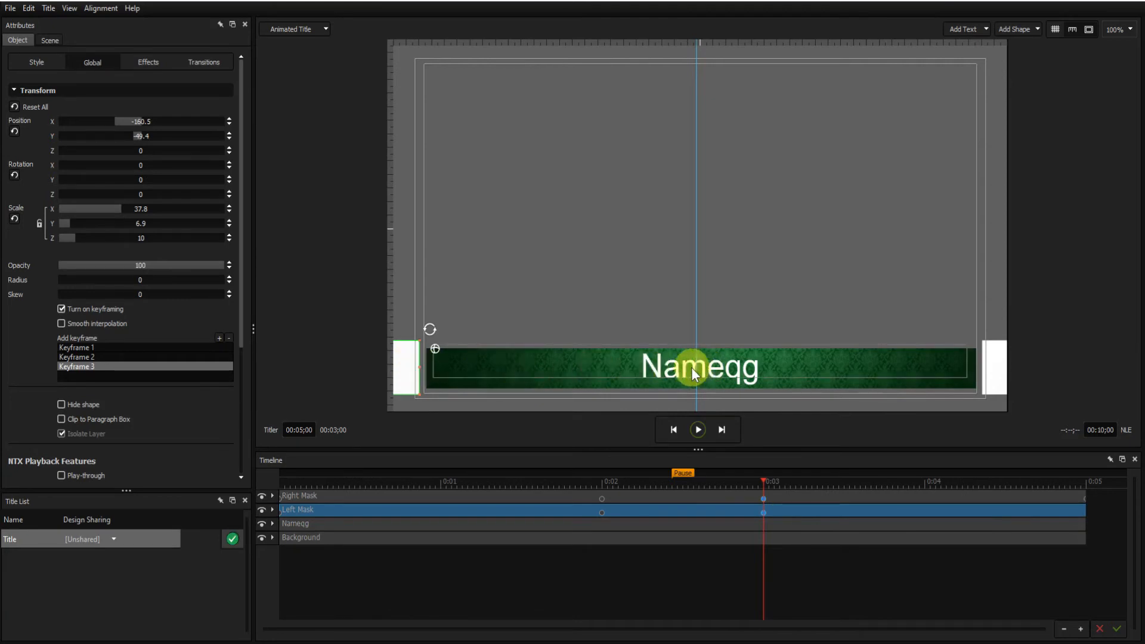
pyautogui.rightClick(85, 348)
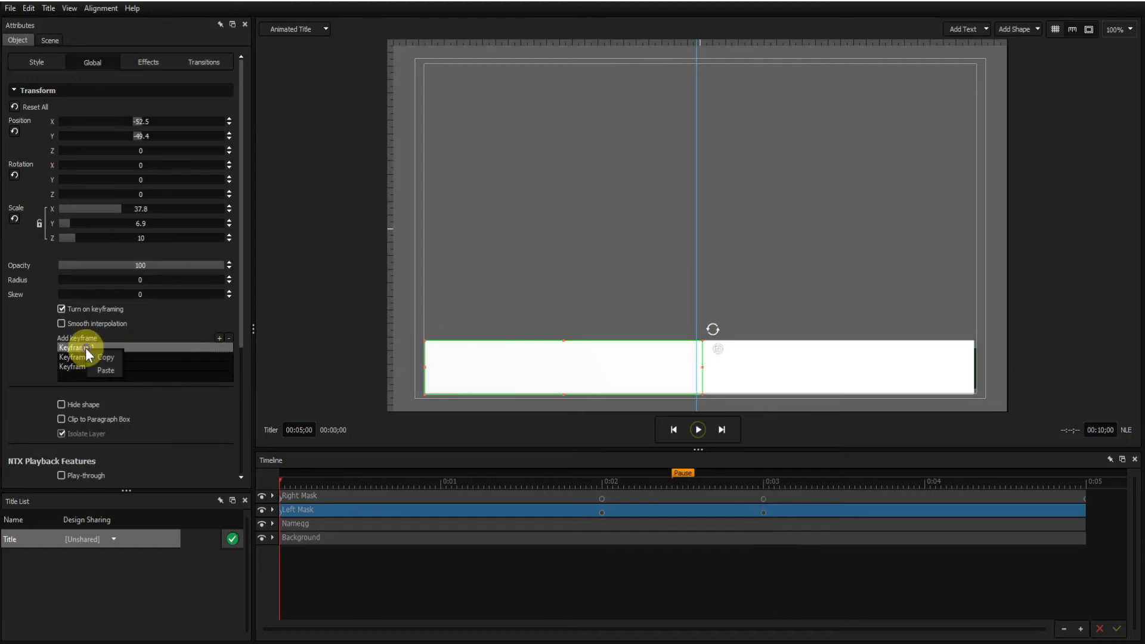
pyautogui.click(106, 356)
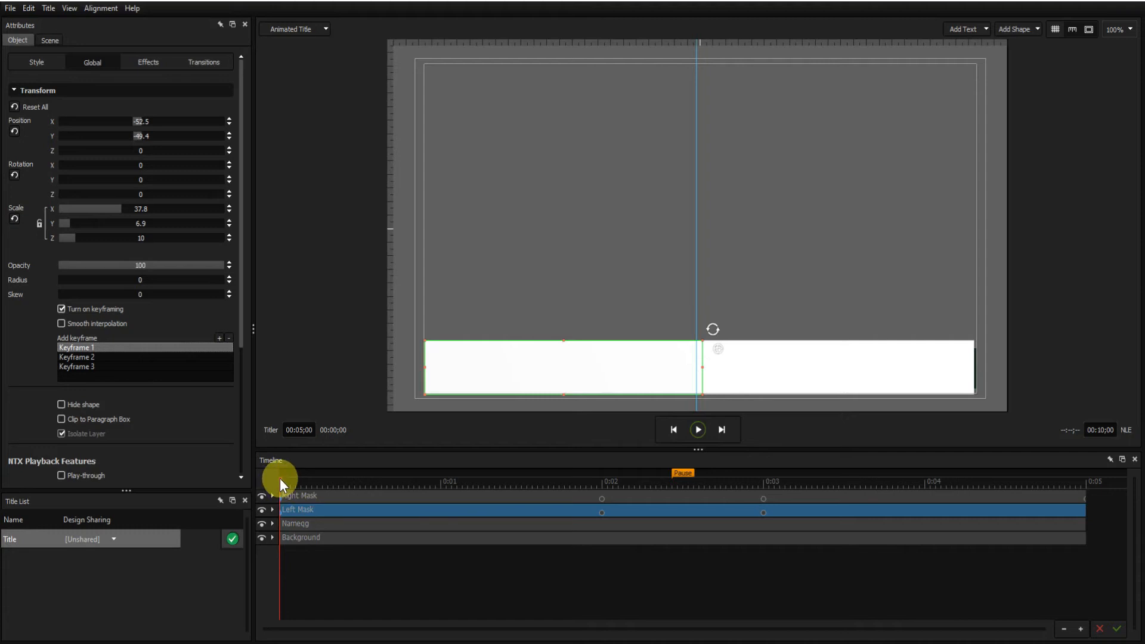
pyautogui.moveTo(281, 480); pyautogui.dragTo(1085, 480)
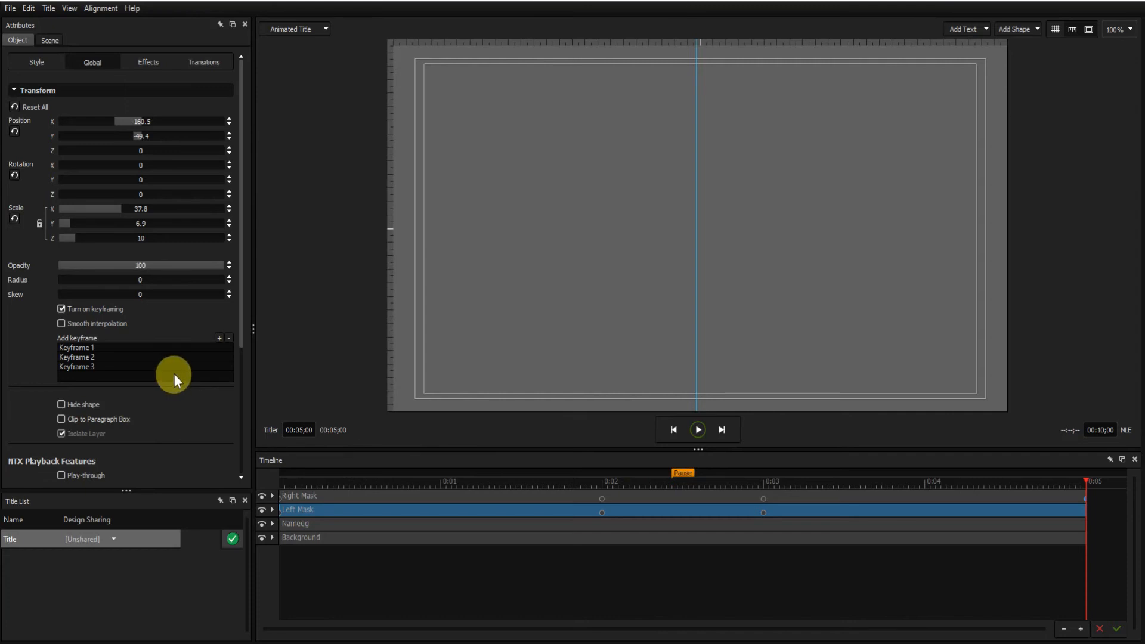
pyautogui.click(219, 339)
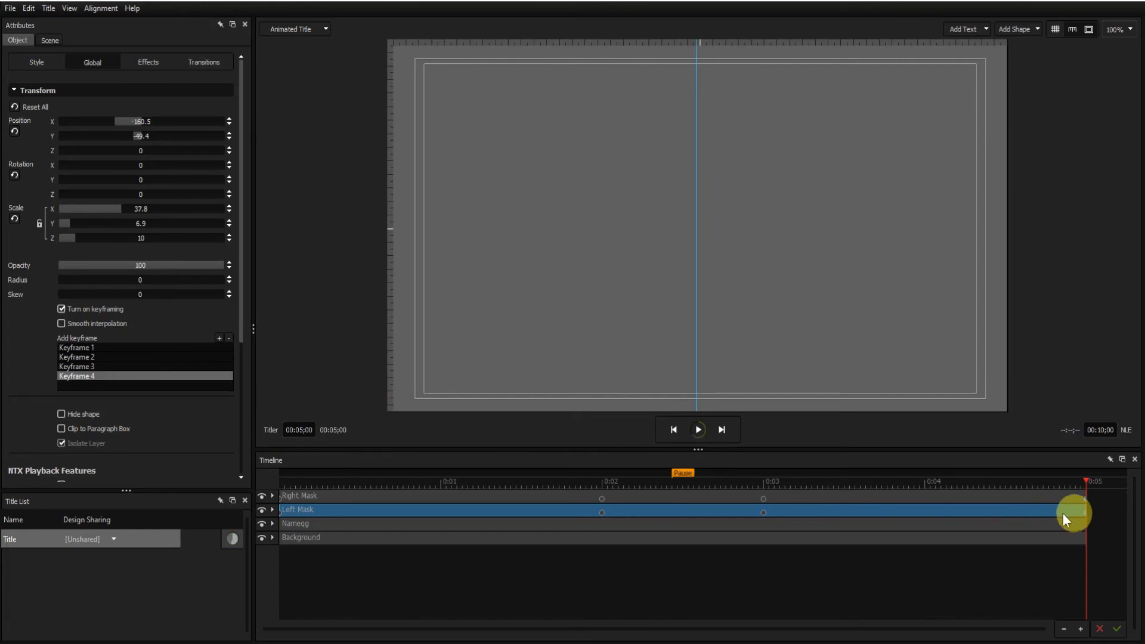
pyautogui.rightClick(84, 375)
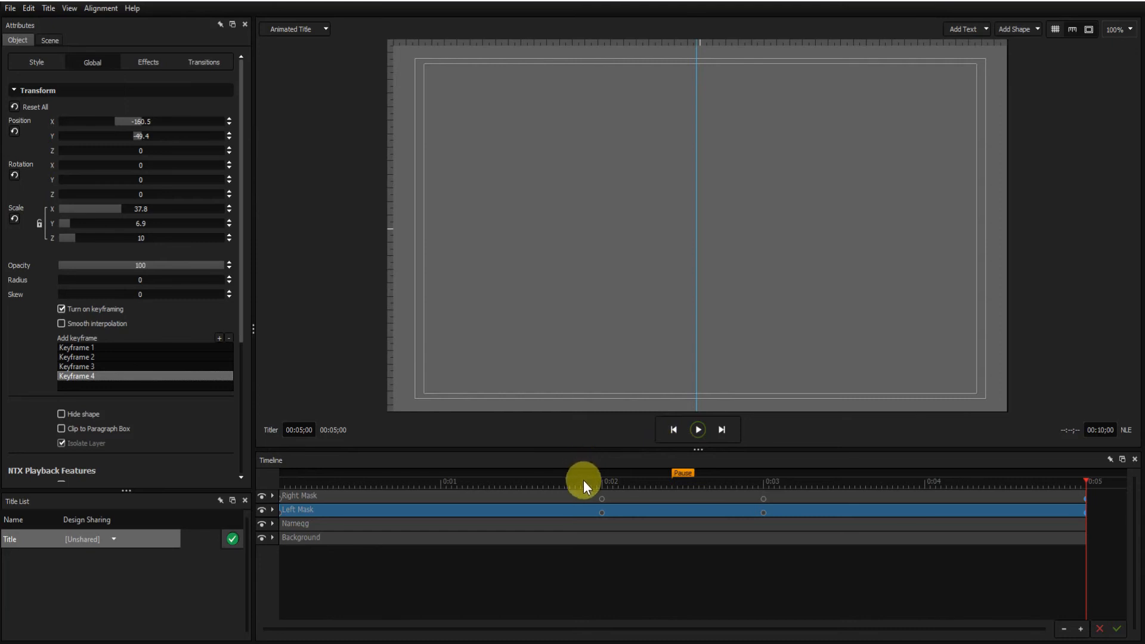
# Play the title from the start to check both masks sliding apart.
pyautogui.press('Home')
pyautogui.click(863, 484)
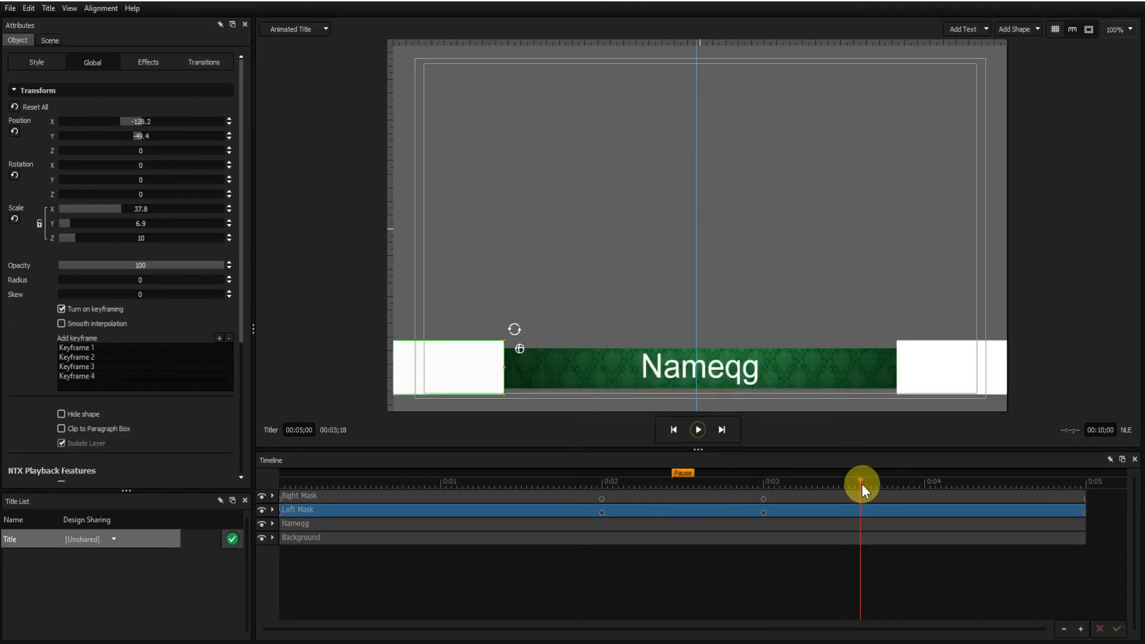
pyautogui.press('Home')
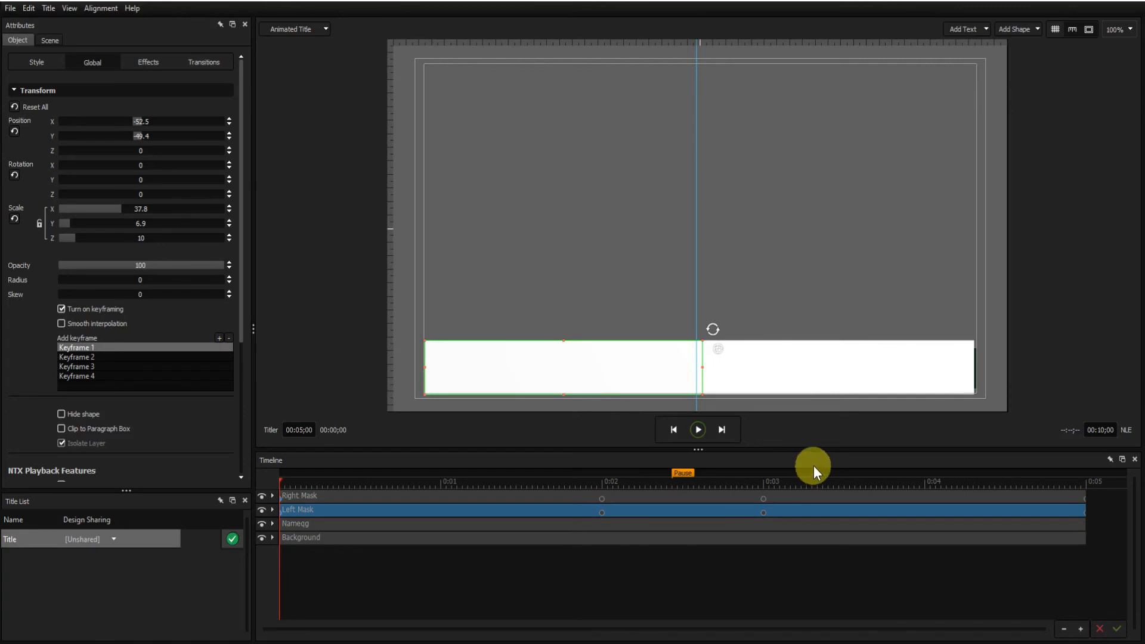
pyautogui.click(697, 430)
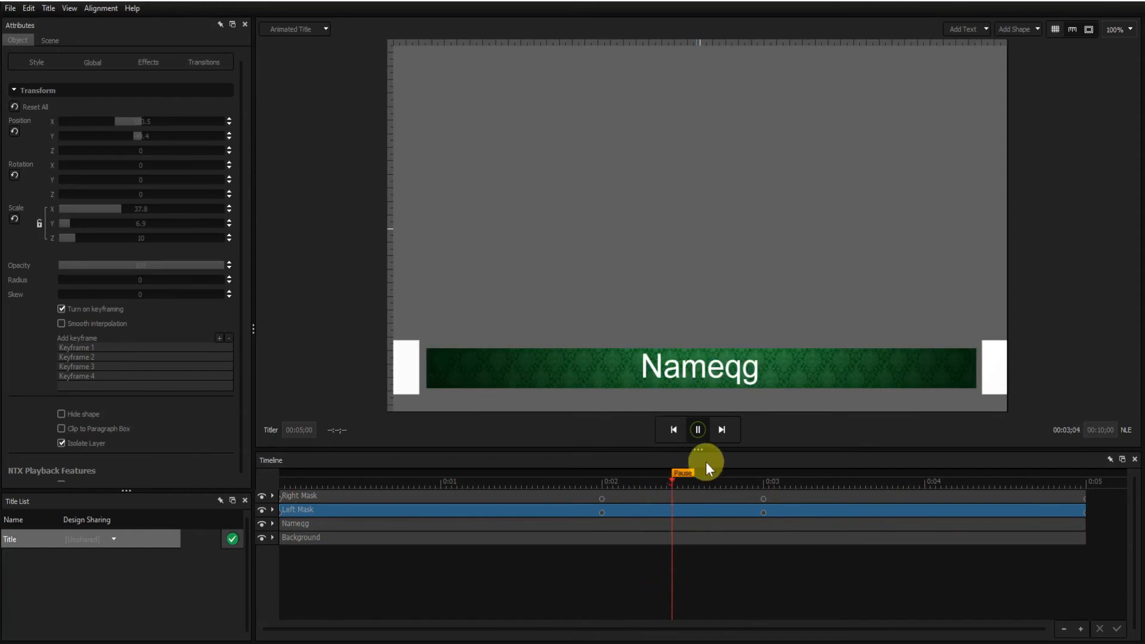
pyautogui.click(697, 430)
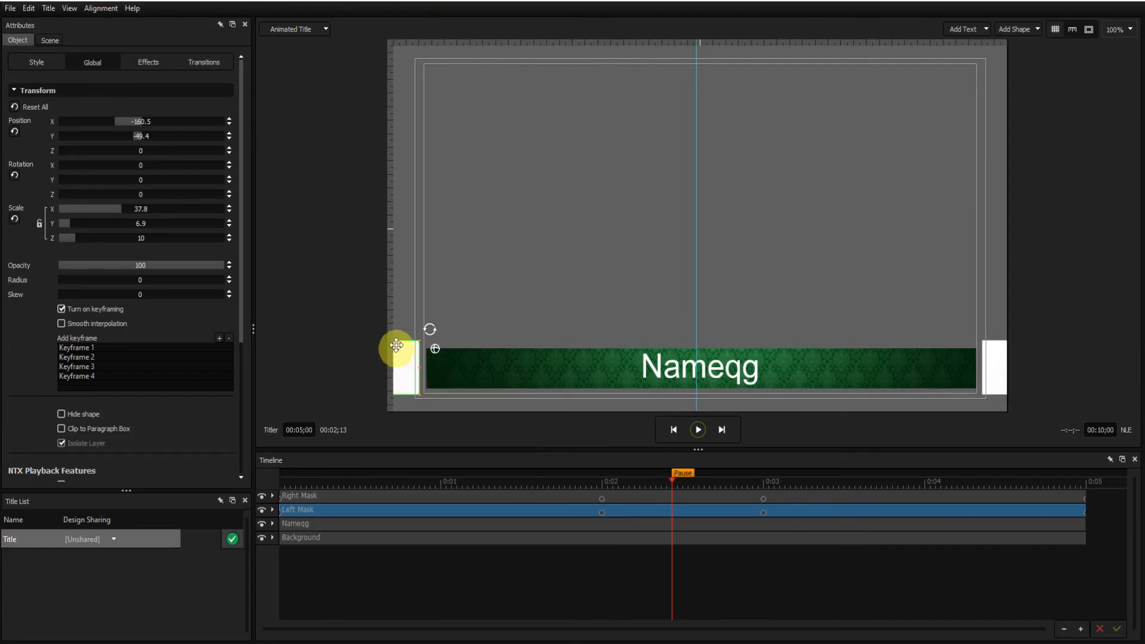
# Set the Left Mask's blending mode to Mask and turn on Invert Mask.
pyautogui.click(144, 62)
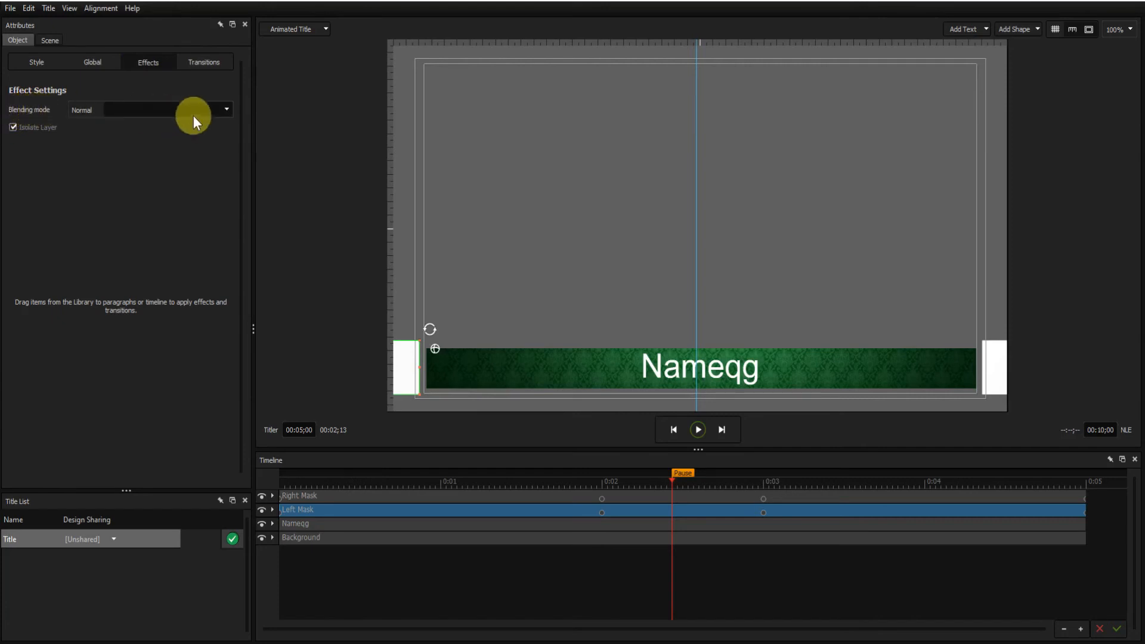
pyautogui.click(230, 109)
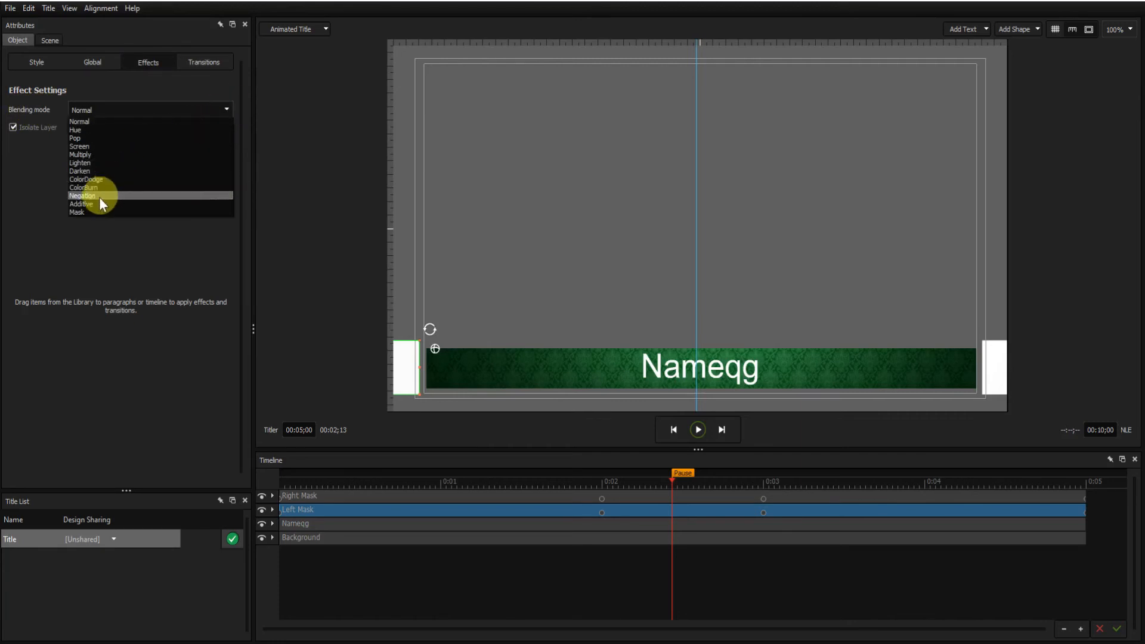
pyautogui.click(86, 212)
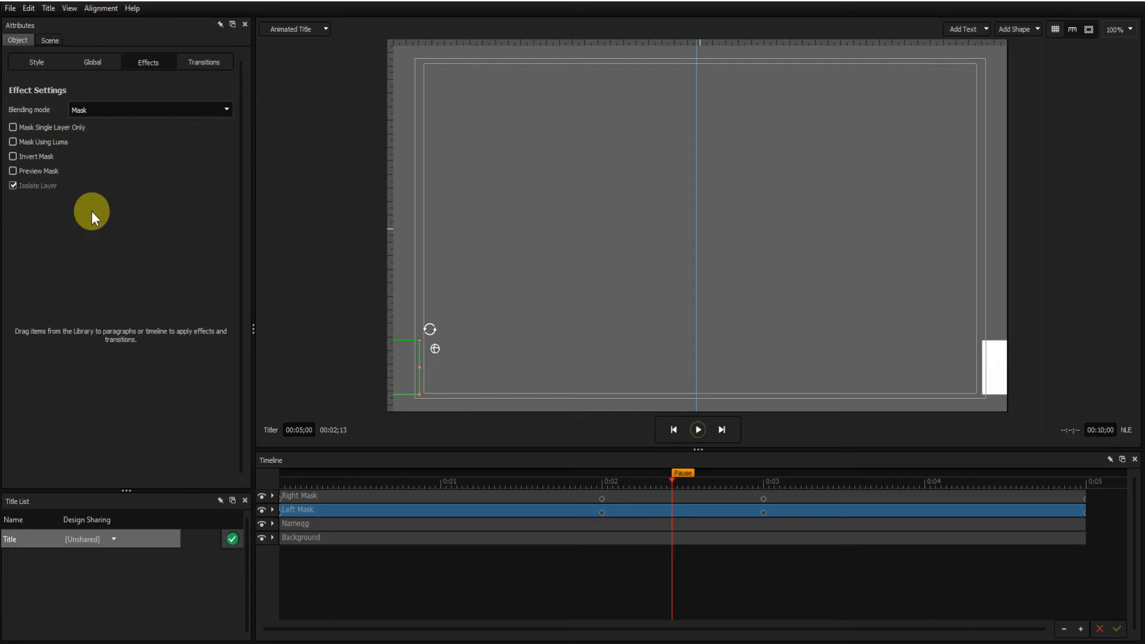
pyautogui.click(12, 157)
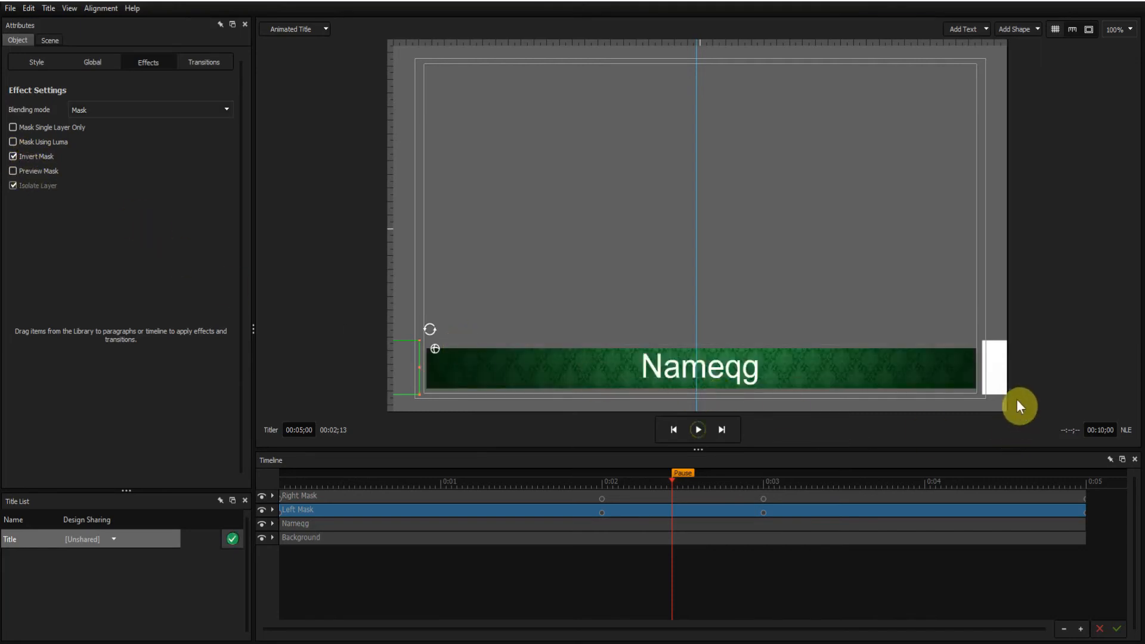
# Set the Right Mask's blending mode to Mask and turn on Invert Mask.
pyautogui.click(996, 370)
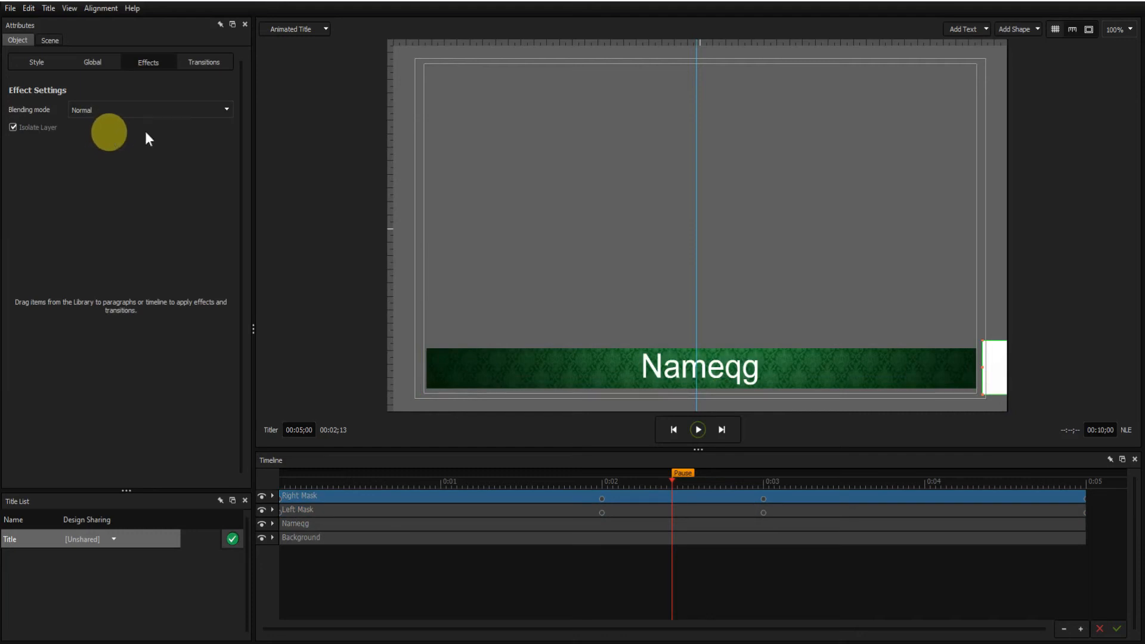
pyautogui.click(228, 109)
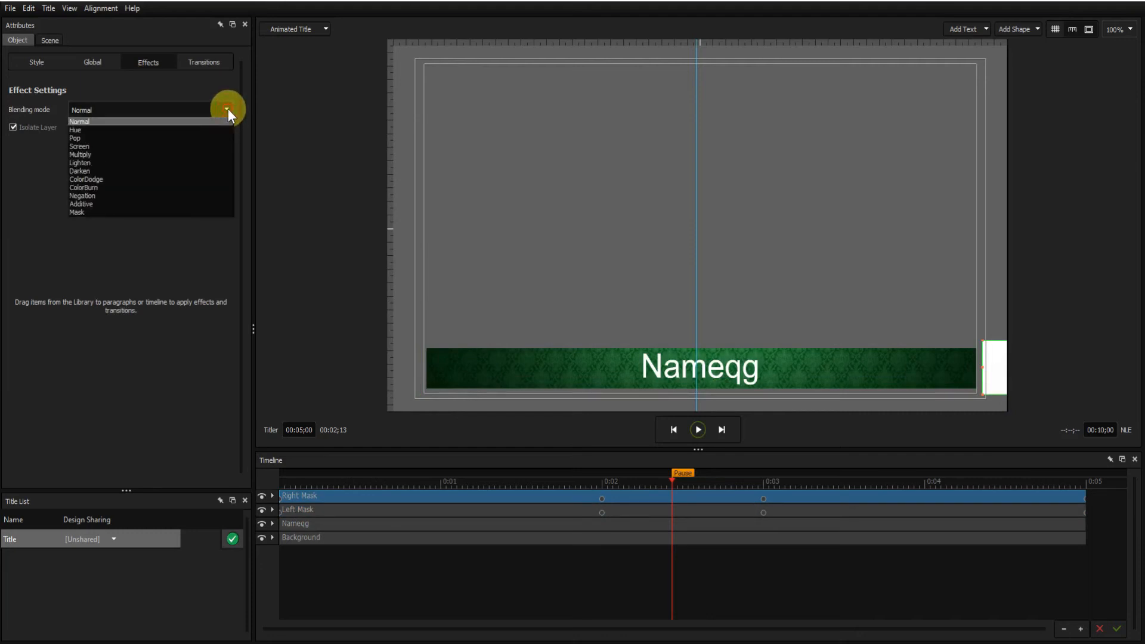
pyautogui.click(95, 211)
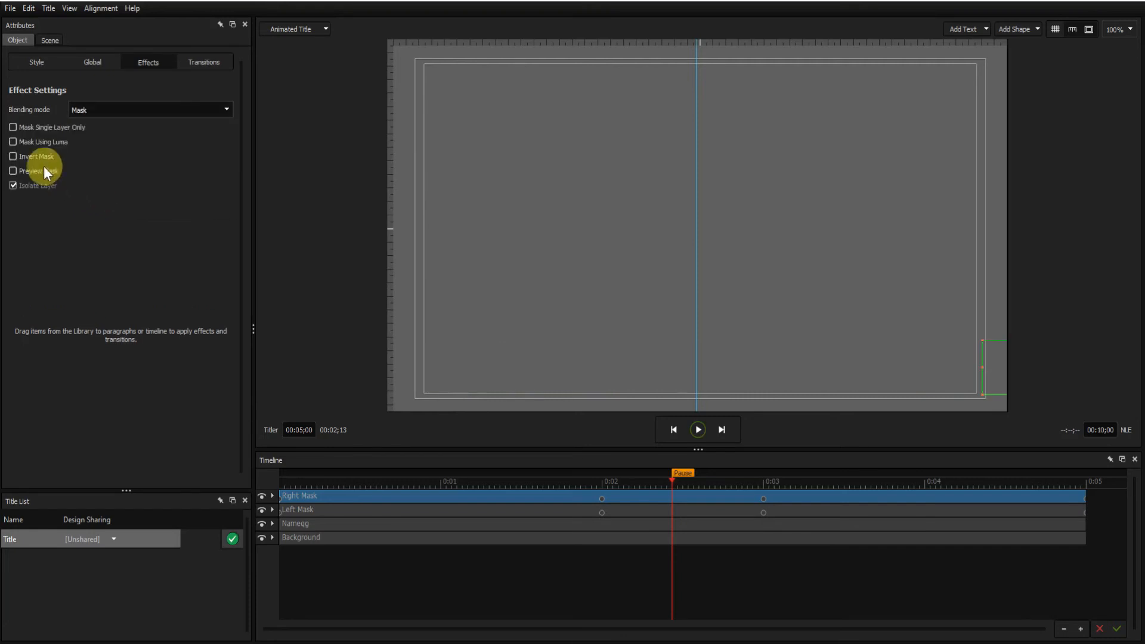
pyautogui.click(13, 156)
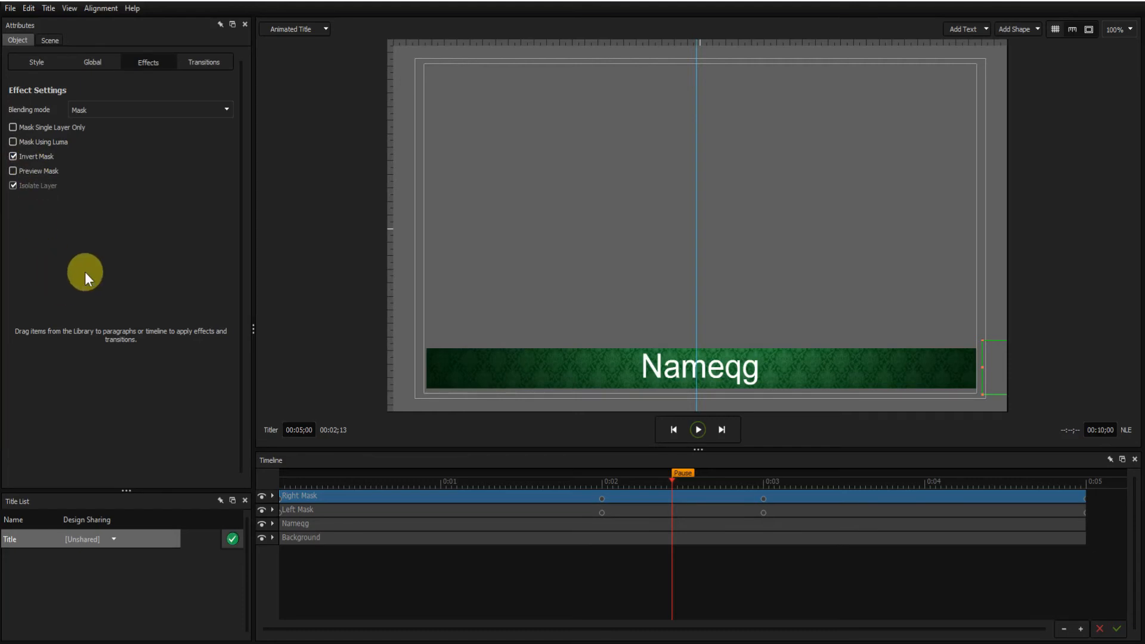
# Deselect the mask and play the title to check how the two inverted masks reveal and hide the bar.
pyautogui.click(767, 285)
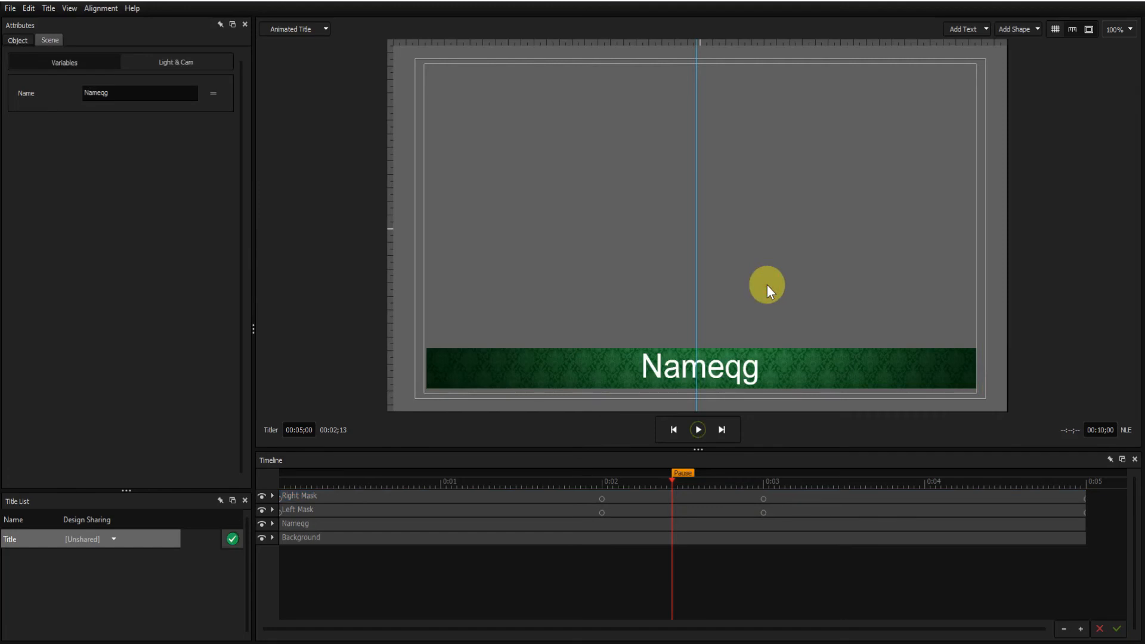
pyautogui.click(698, 430)
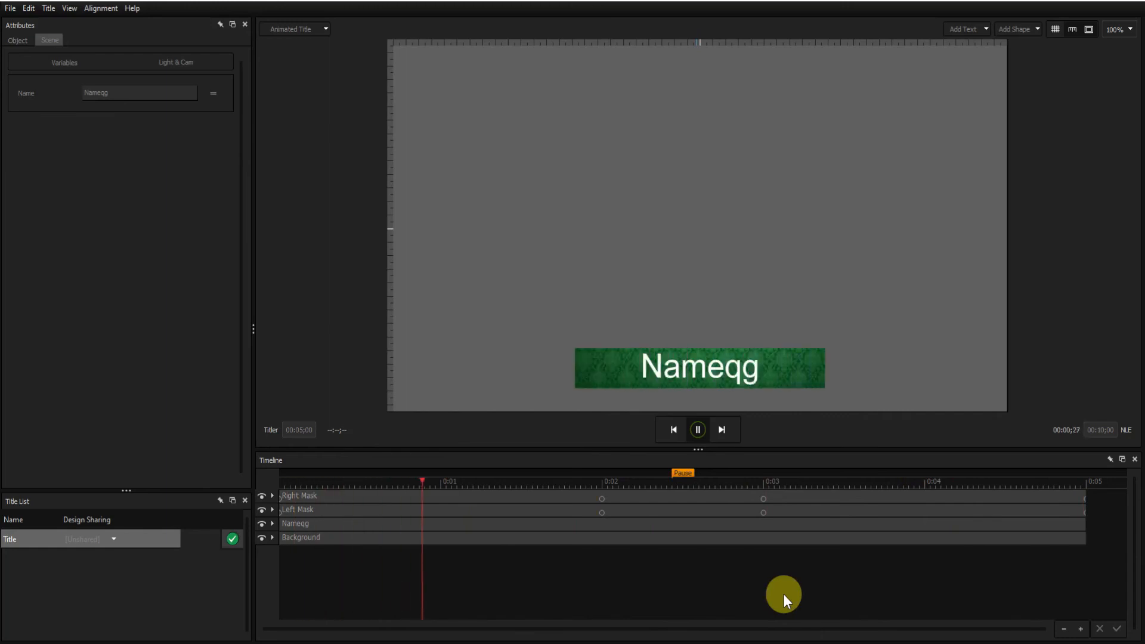
pyautogui.click(697, 431)
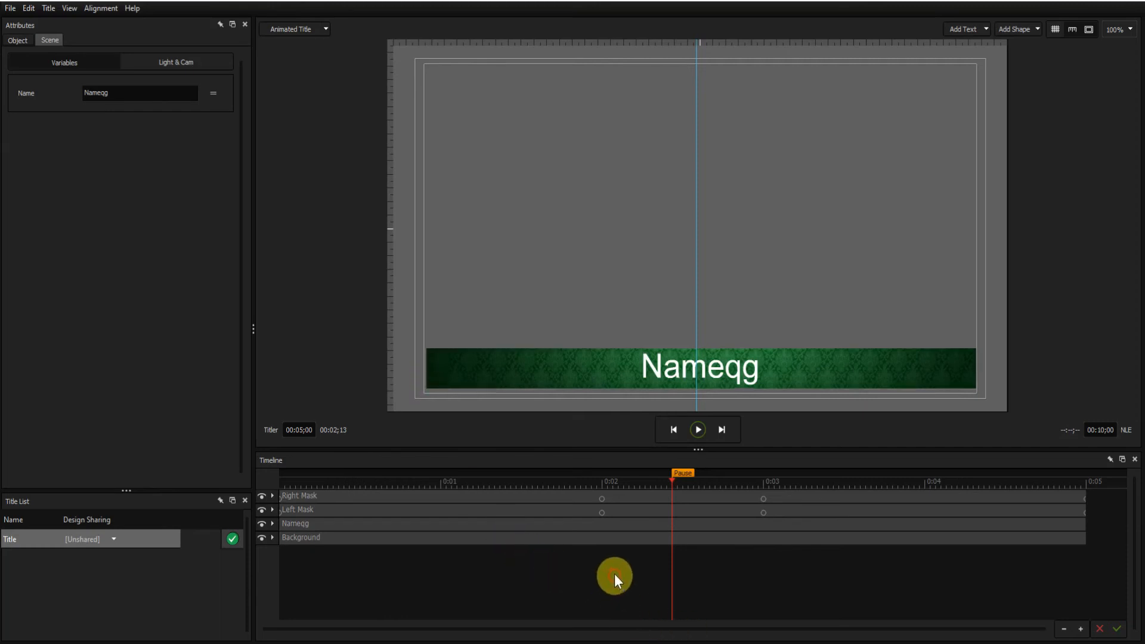
# Move the 2-second keyframes of both masks to about 0.5 seconds and their 3-second keyframes to about 4.5 seconds.
pyautogui.click(602, 498)
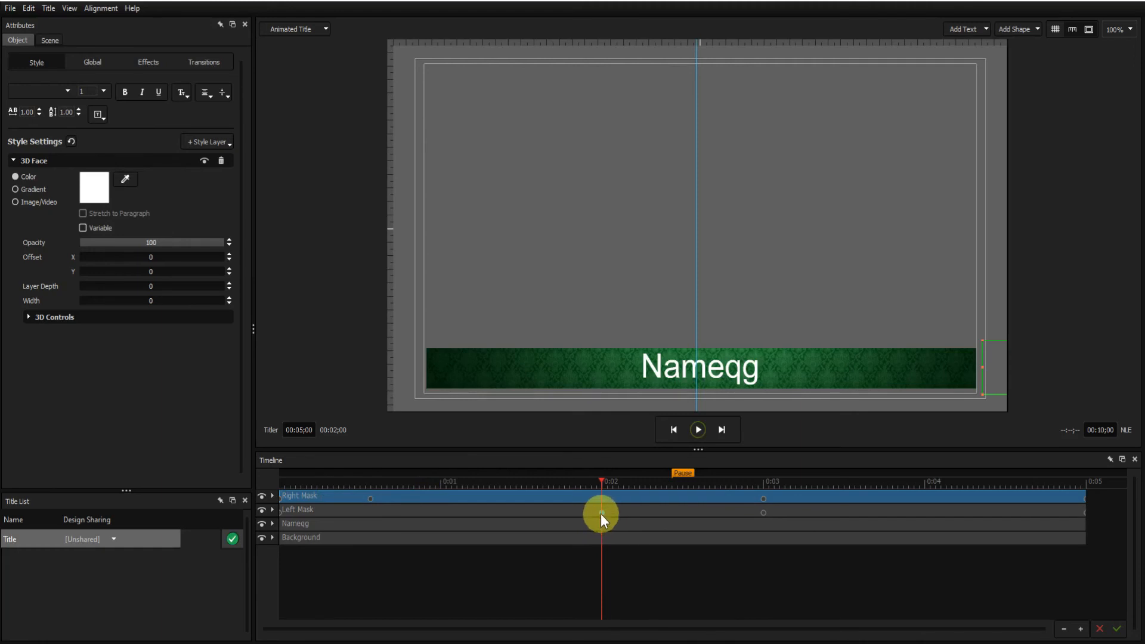
pyautogui.moveTo(600, 513); pyautogui.dragTo(570, 513)
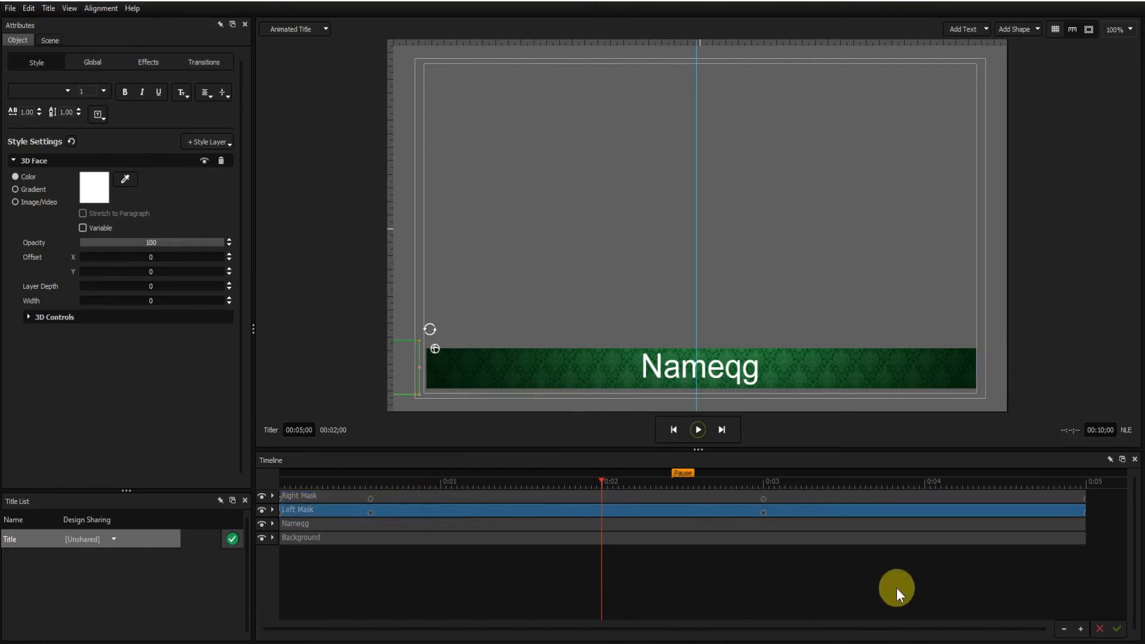
pyautogui.click(763, 499)
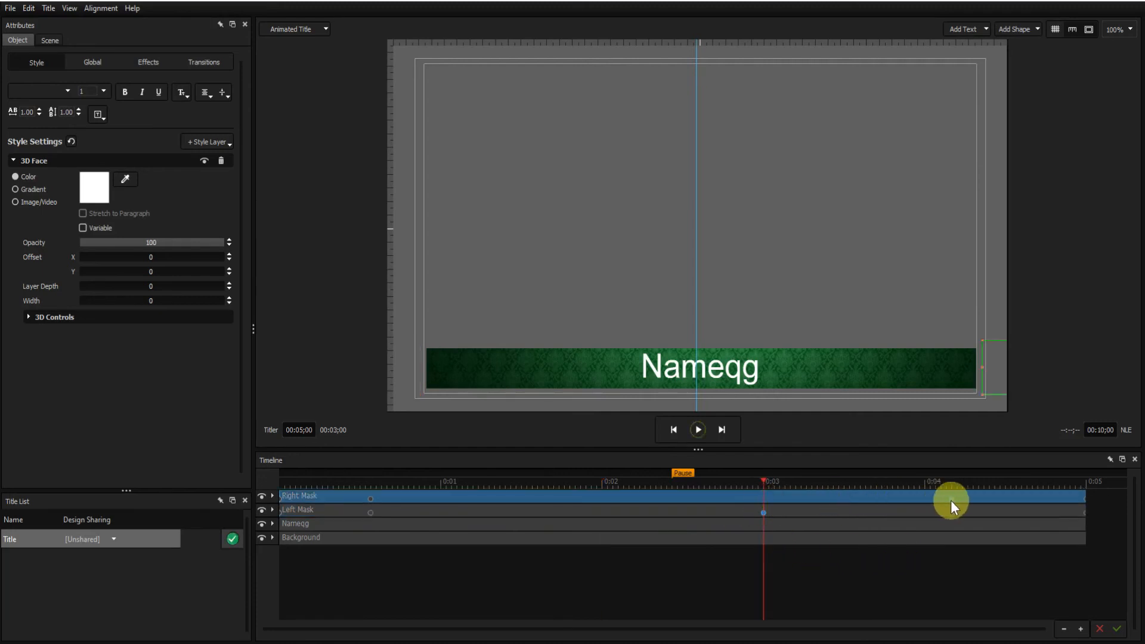
pyautogui.doubleClick(1004, 499)
pyautogui.click(763, 513)
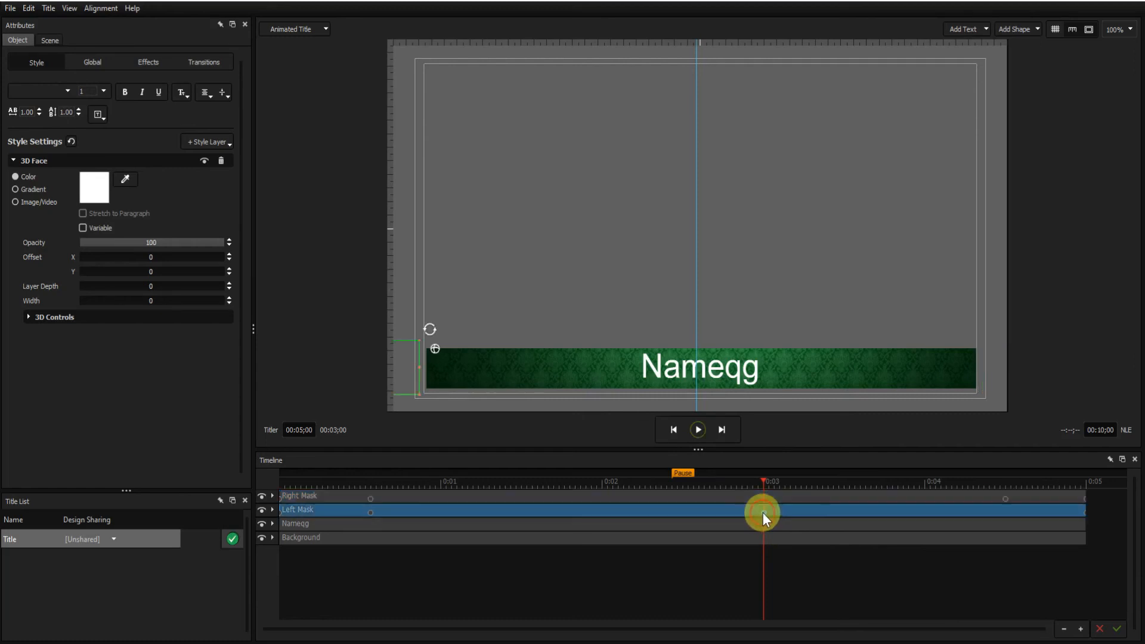
pyautogui.doubleClick(1005, 512)
# Play the title again to check the reveal and hide timing with the shifted mask keyframes.
pyautogui.click(697, 429)
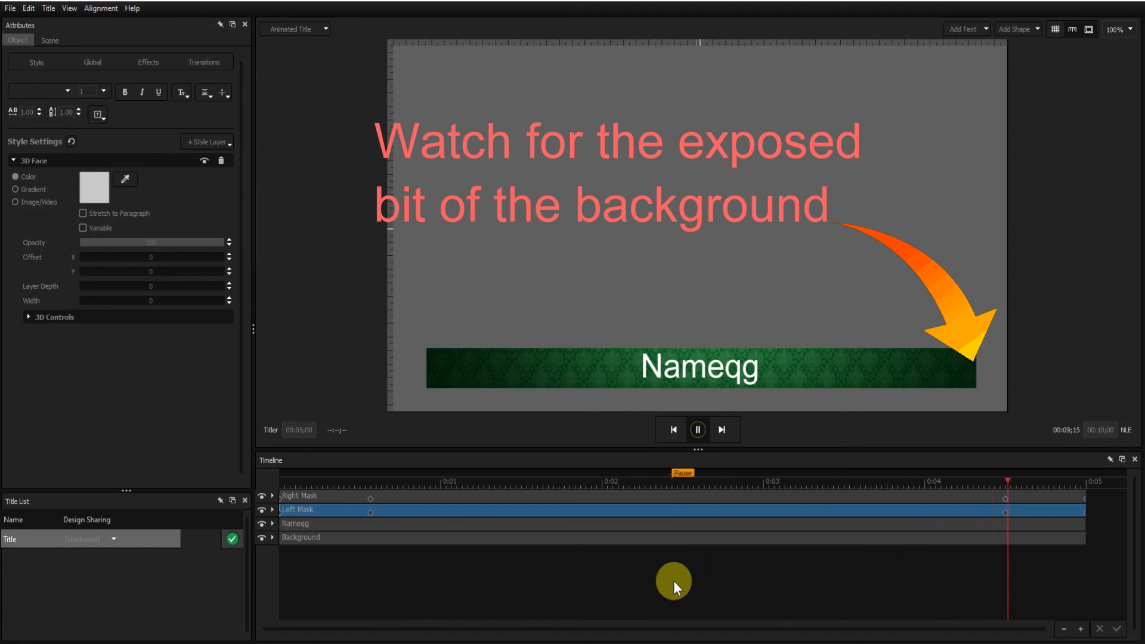
pyautogui.click(698, 430)
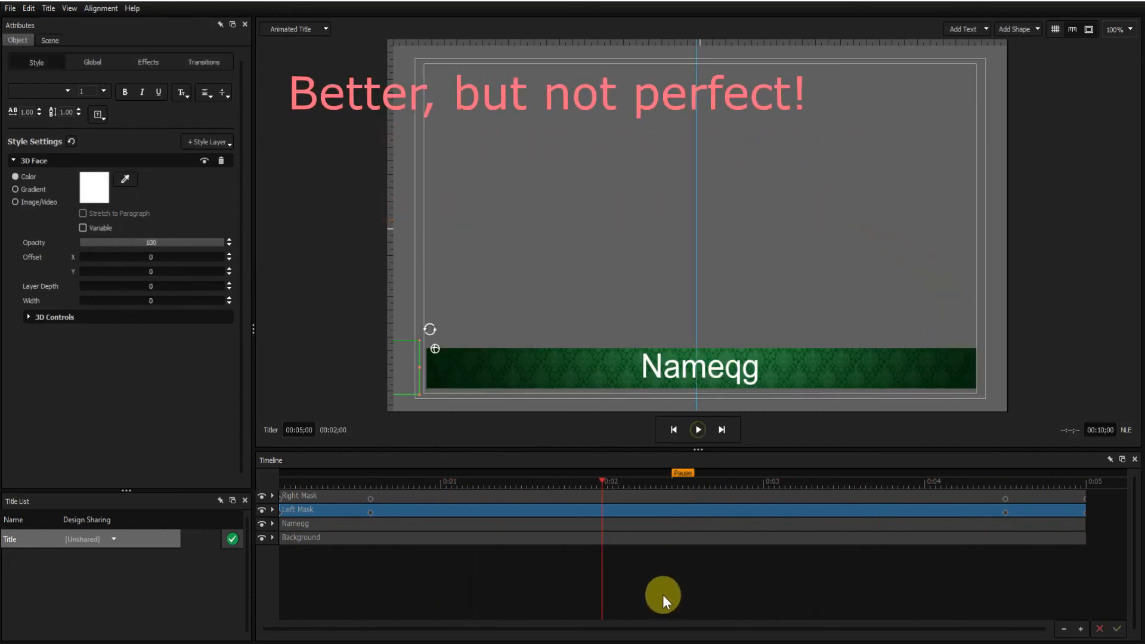
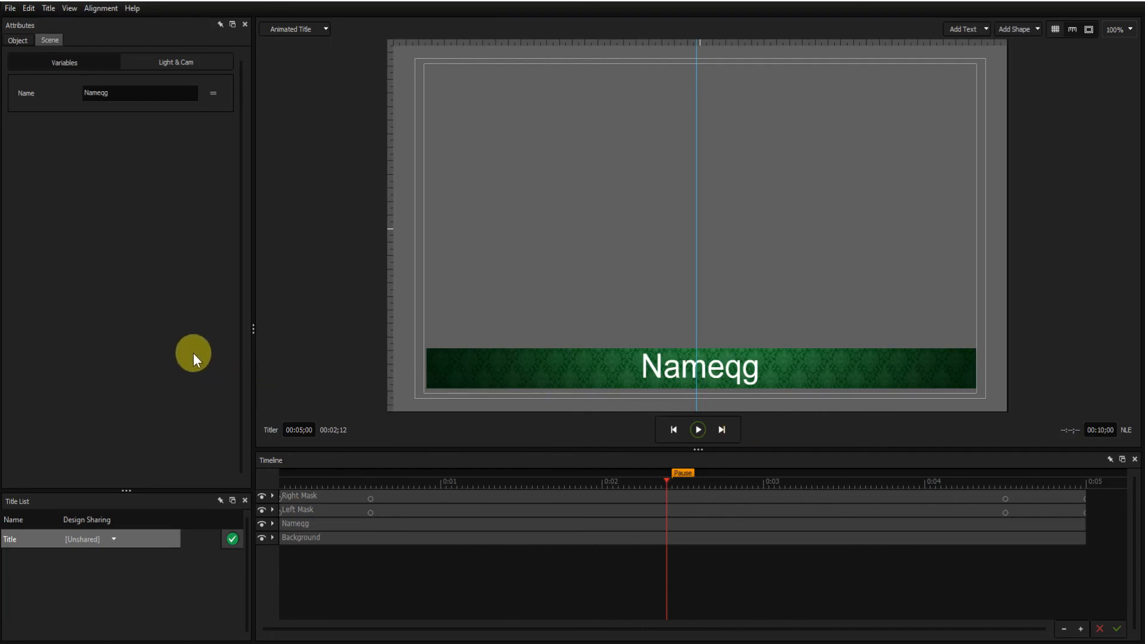
# Show the Library and open the My Lower 3rds category in the project templates.
pyautogui.press('F4')
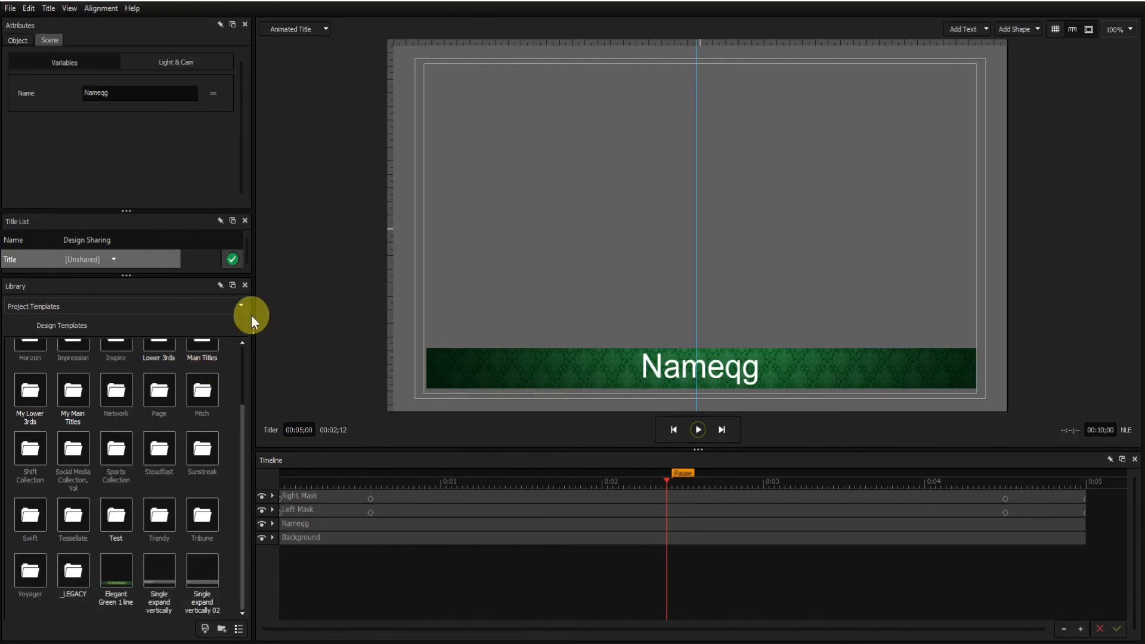
pyautogui.doubleClick(35, 392)
pyautogui.moveTo(36, 393)
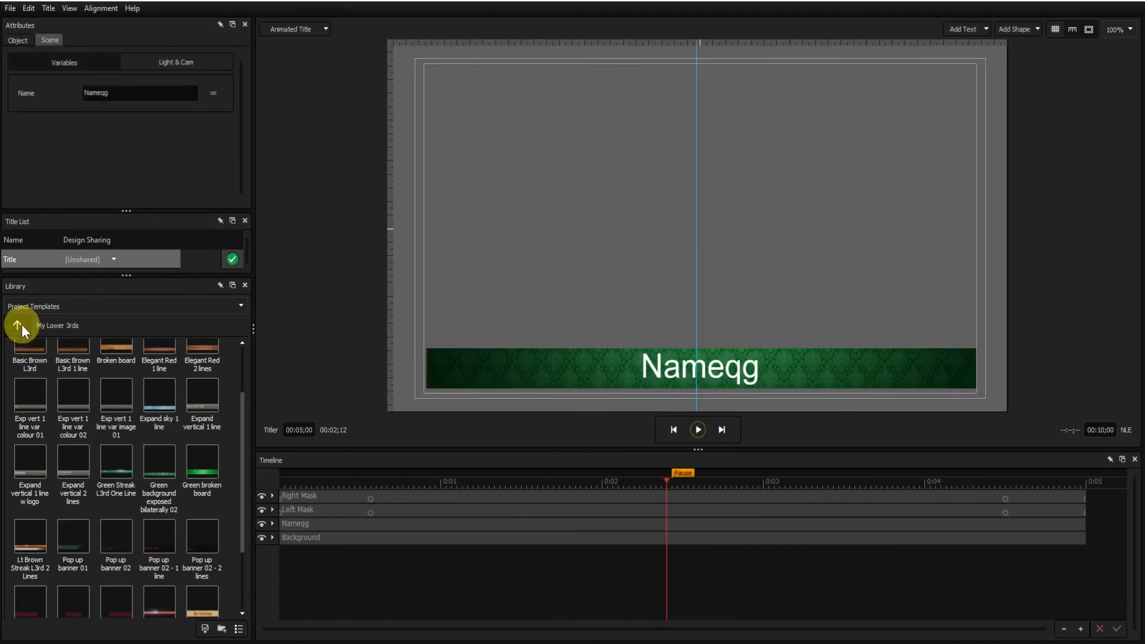
pyautogui.click(18, 325)
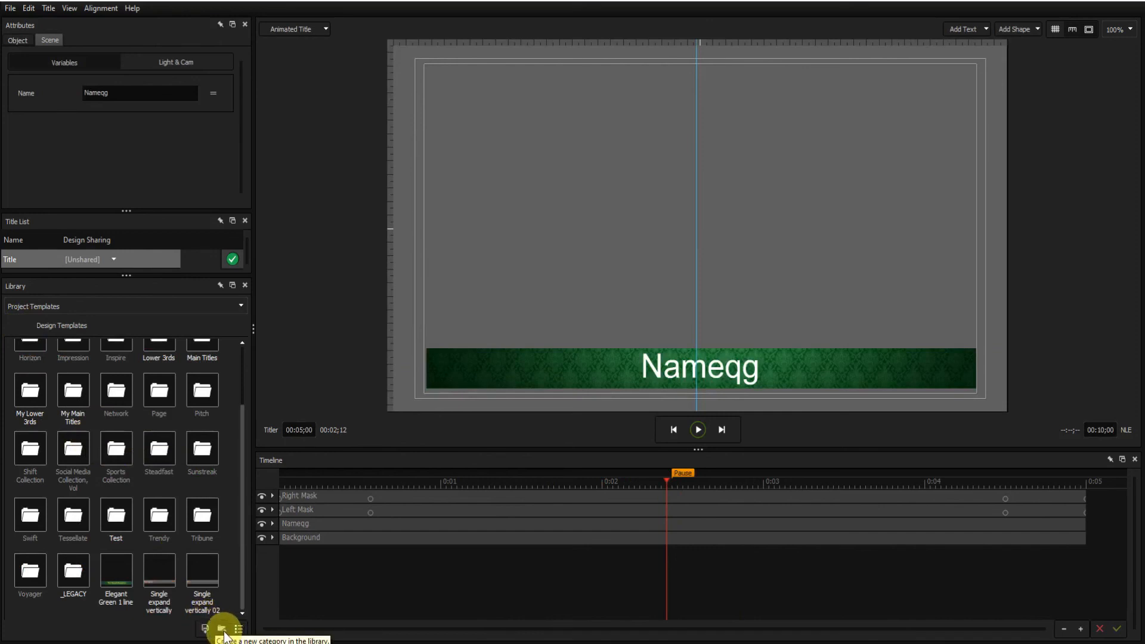
pyautogui.doubleClick(35, 391)
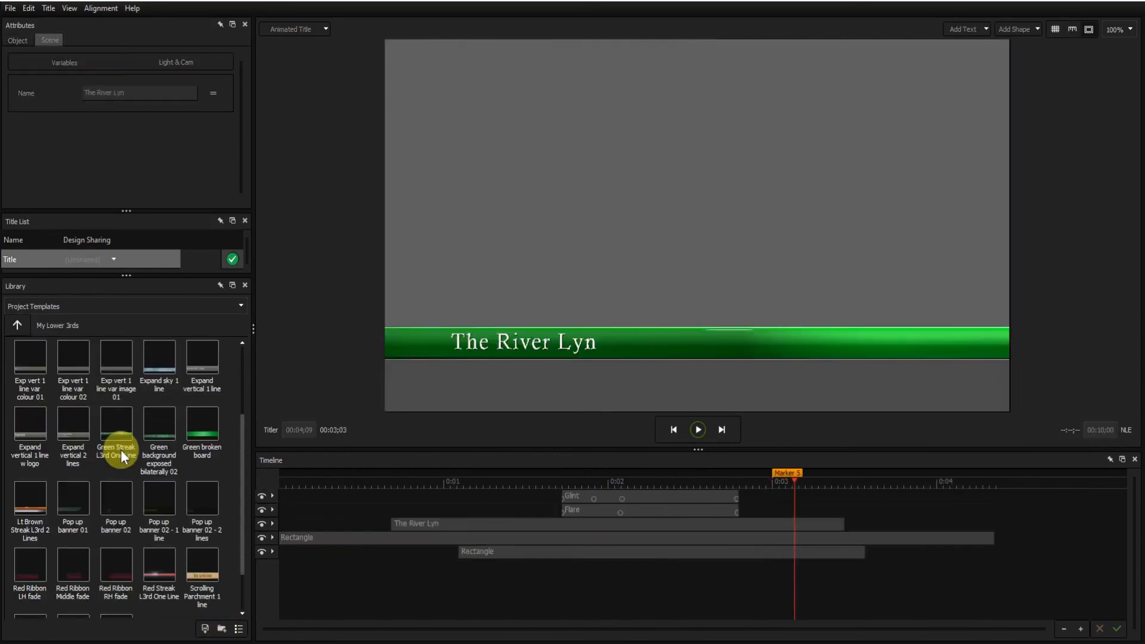
pyautogui.scroll(-2, 129, 448)
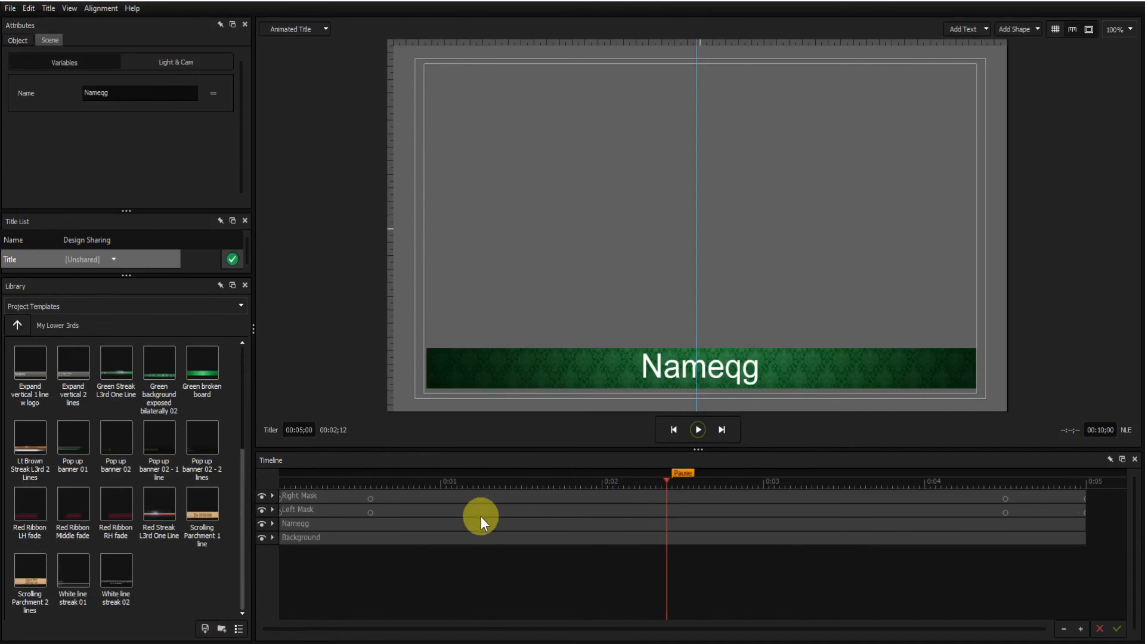
# Save the current title design to My Lower 3rds under the name Temporary.
pyautogui.click(205, 628)
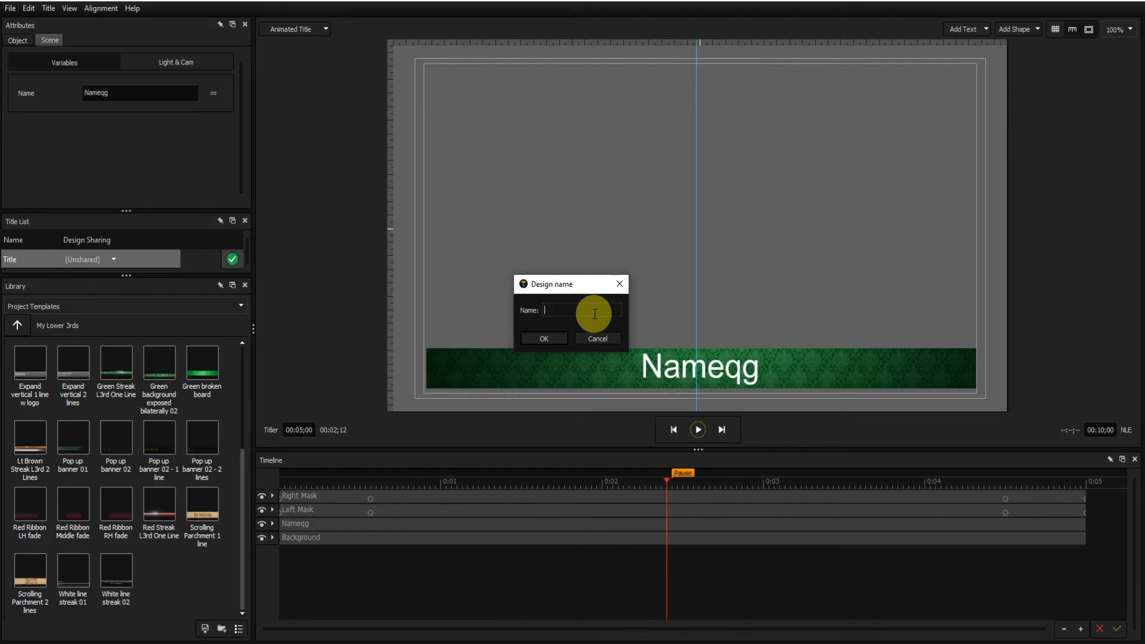
pyautogui.write('Temporar')
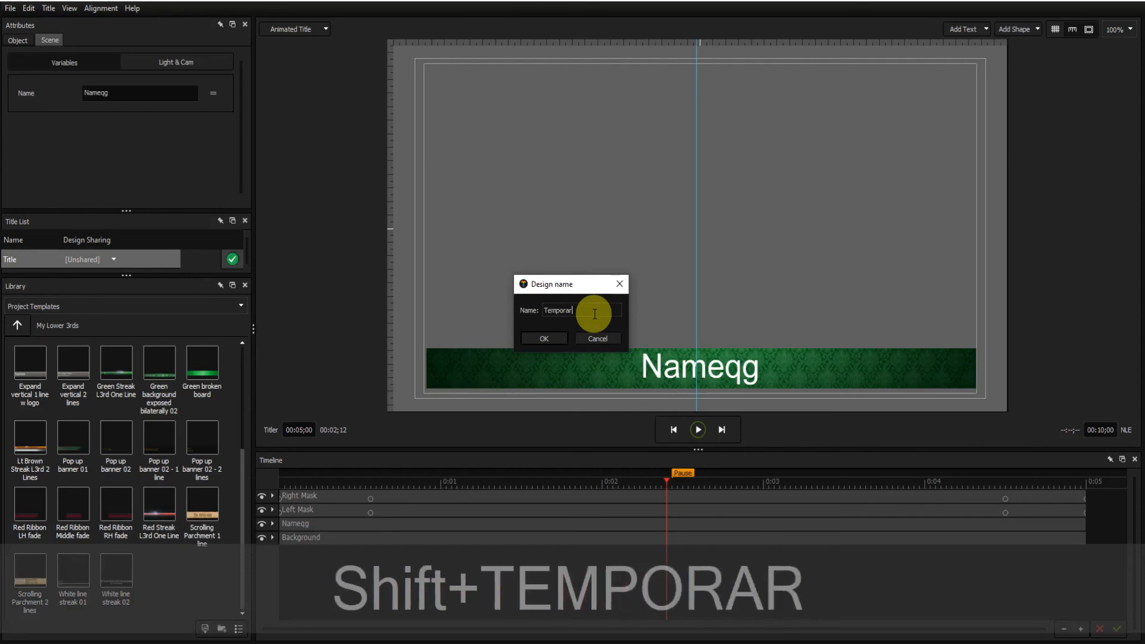
pyautogui.write('y')
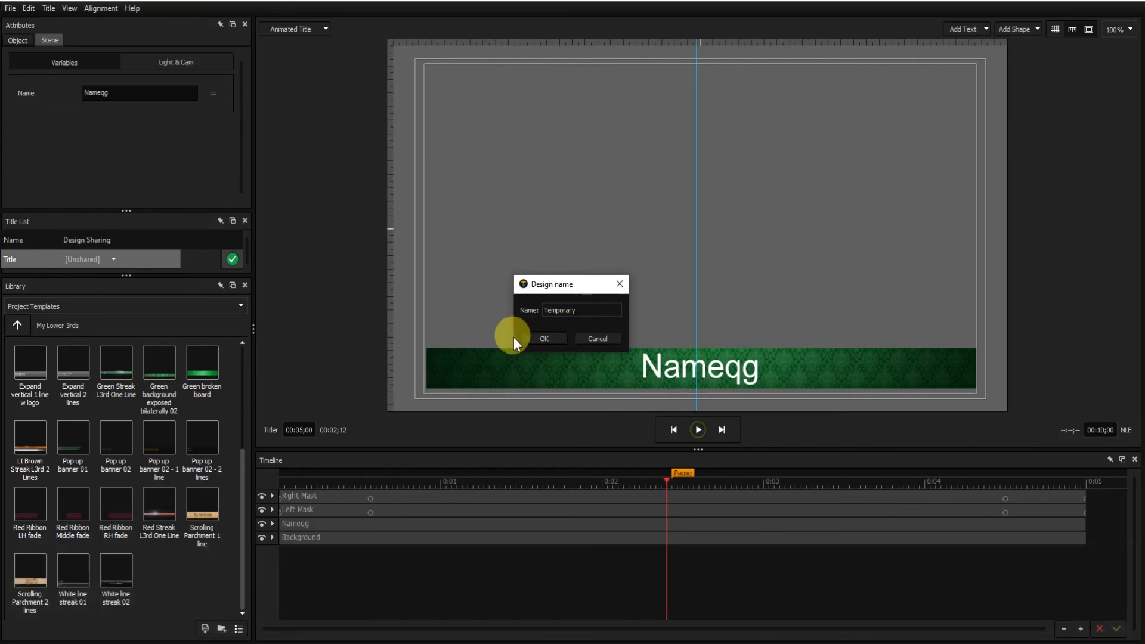
pyautogui.click(534, 338)
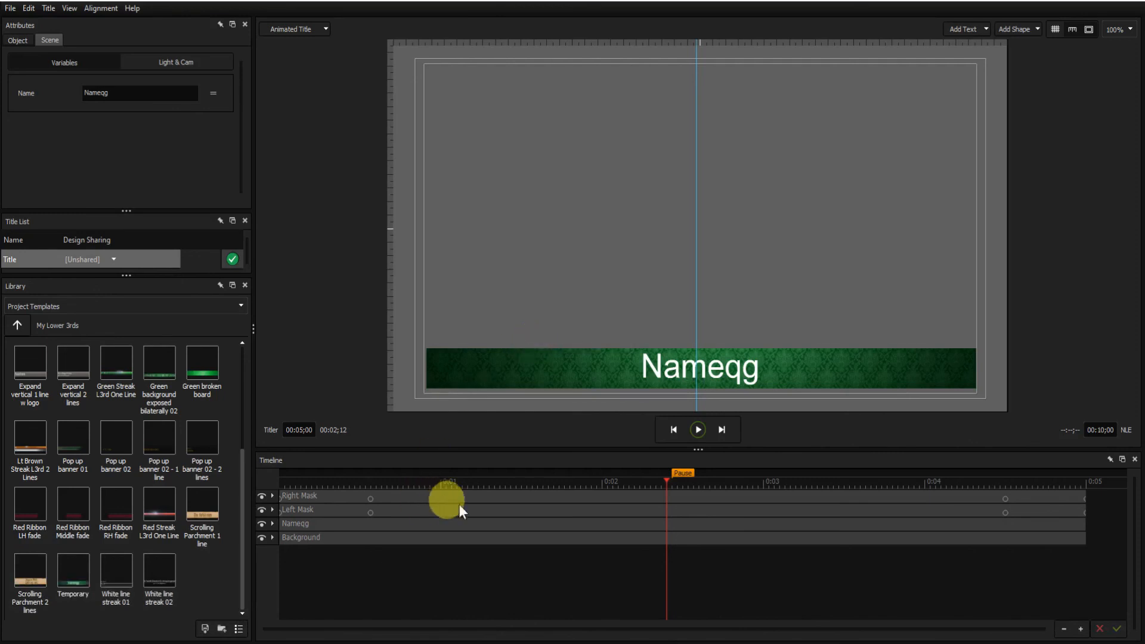